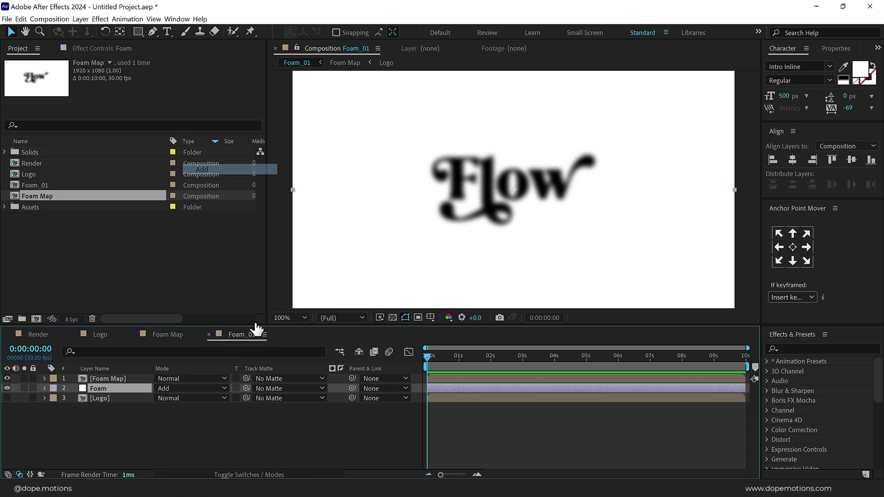
# Give the Foam layer a Luma Matte track matte from the Foam Map layer.
pyautogui.click(248, 474)
pyautogui.click(248, 475)
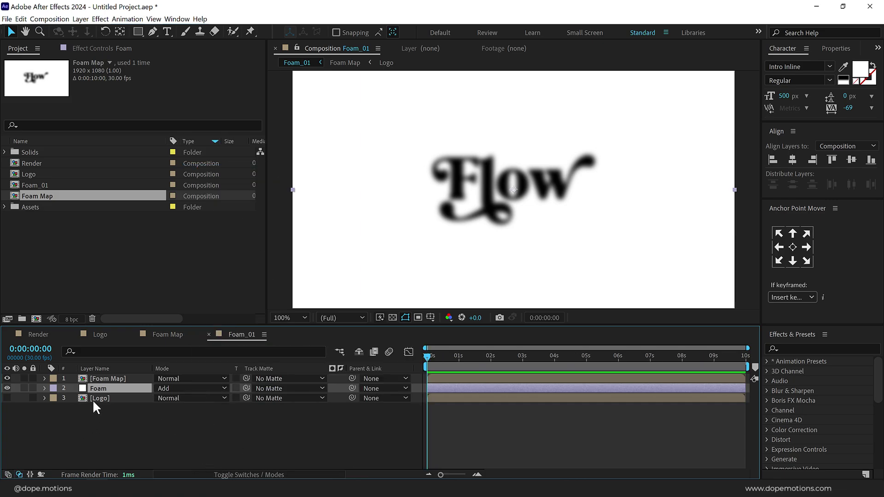
pyautogui.click(259, 386)
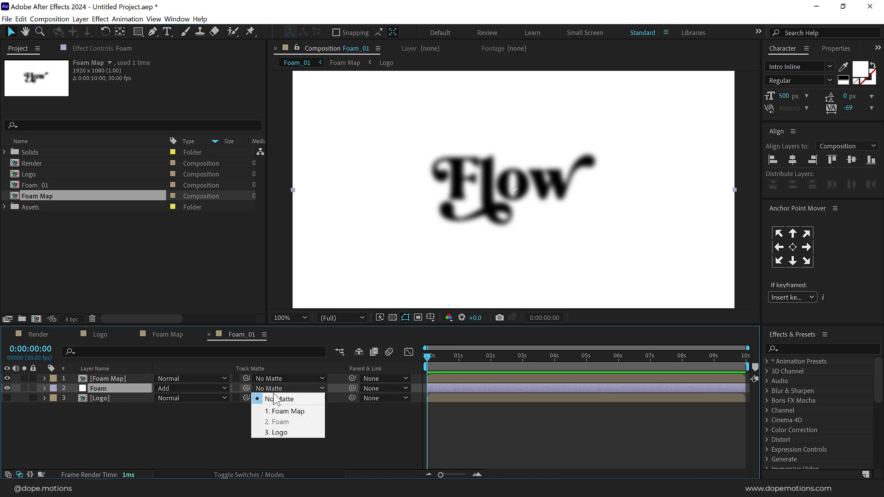
pyautogui.click(290, 409)
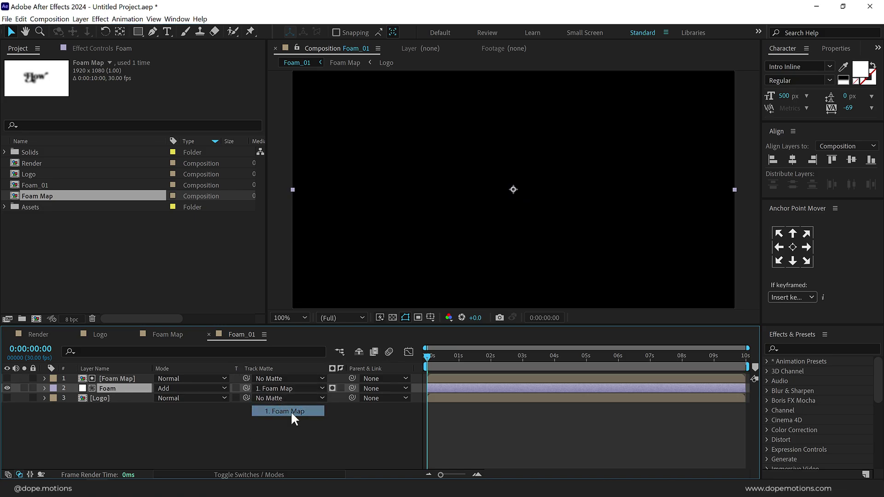
pyautogui.click(332, 388)
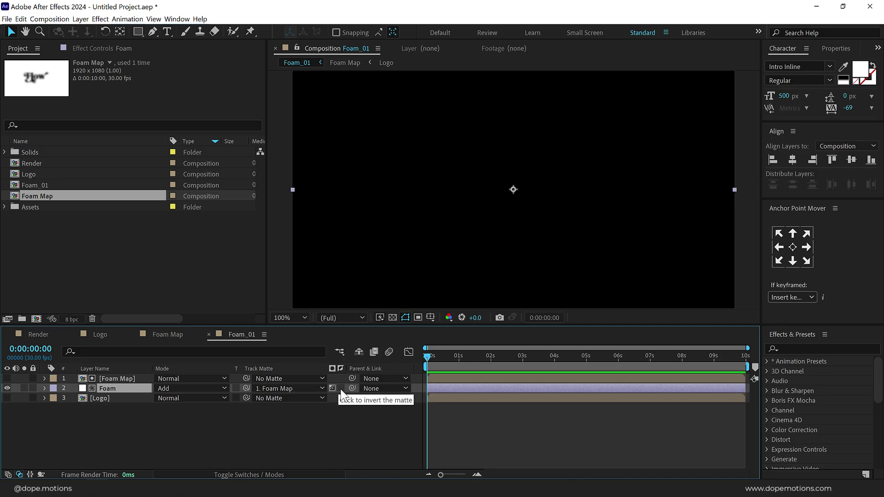
pyautogui.click(315, 424)
pyautogui.click(121, 388)
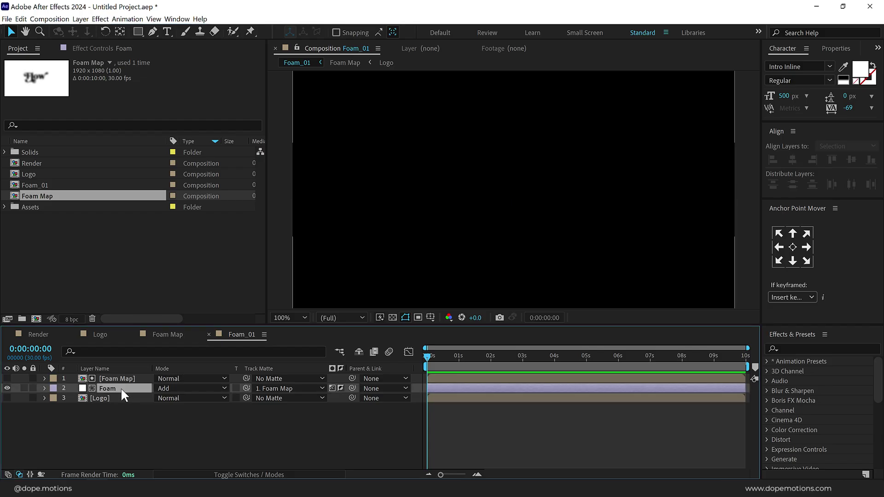
# Apply the Foam effect and switch its View to Rendered, previewing around 3:19.
pyautogui.hotkey('ctrl', 'space')
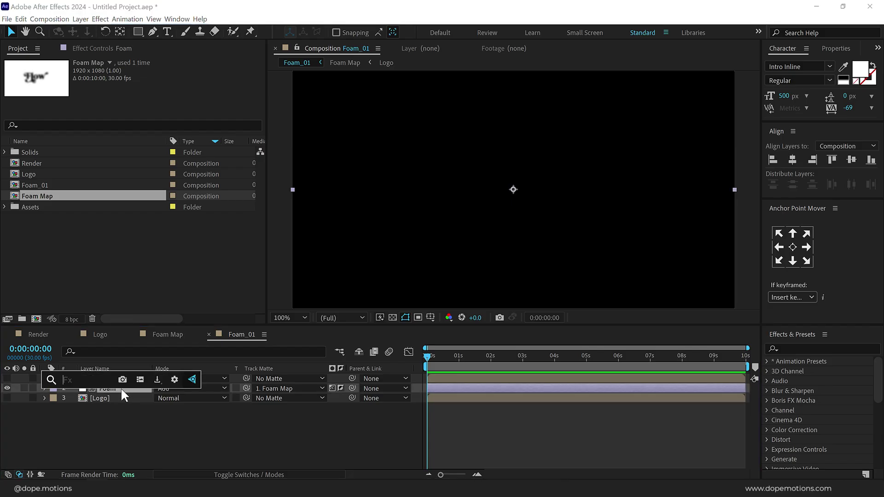
pyautogui.write('foam')
pyautogui.press('Return')
pyautogui.moveTo(427, 355); pyautogui.dragTo(615, 354)
pyautogui.click(544, 352)
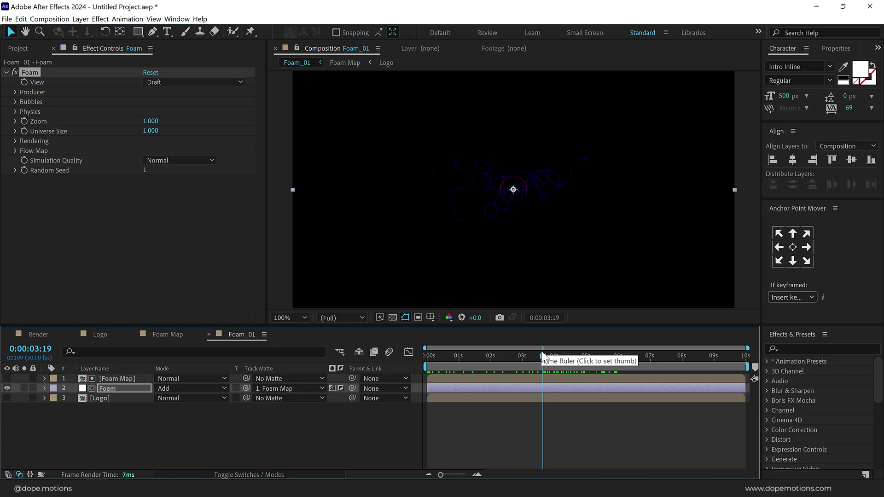
pyautogui.click(196, 83)
pyautogui.click(179, 115)
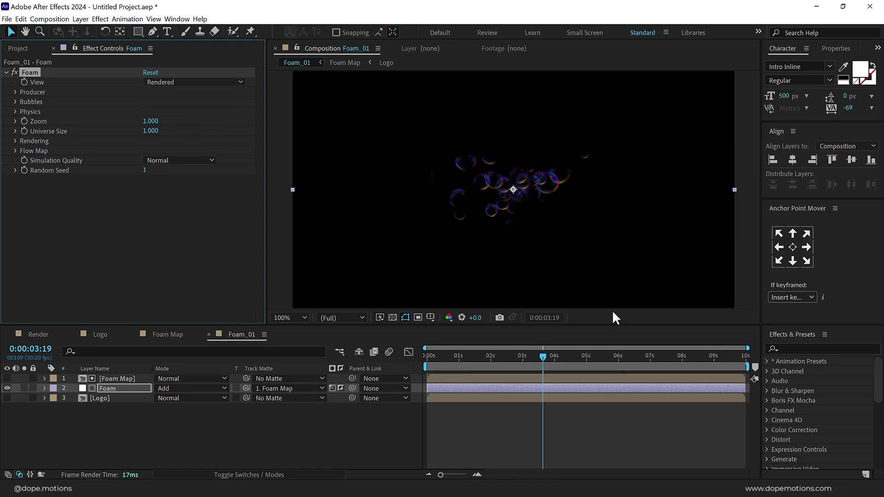
pyautogui.moveTo(445, 354); pyautogui.dragTo(527, 358)
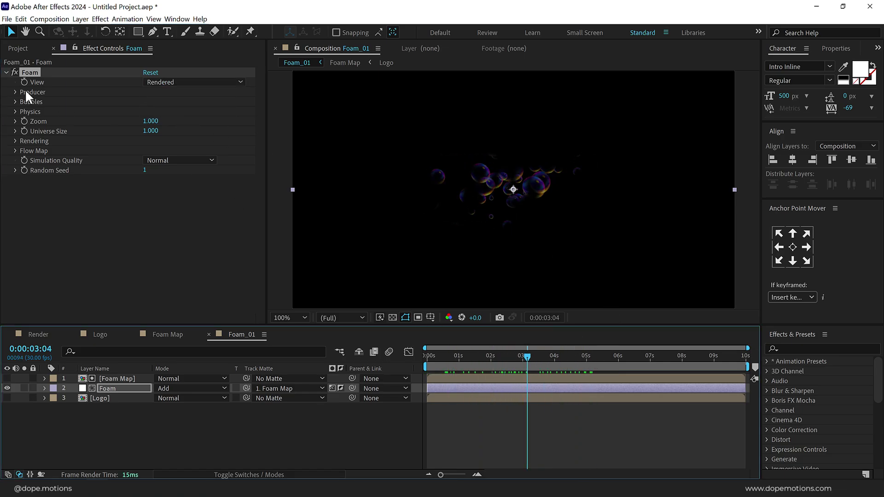
# Set the Foam Producer Point to 960, 960 with X Size 0.45 and Y Size 0.
pyautogui.click(15, 92)
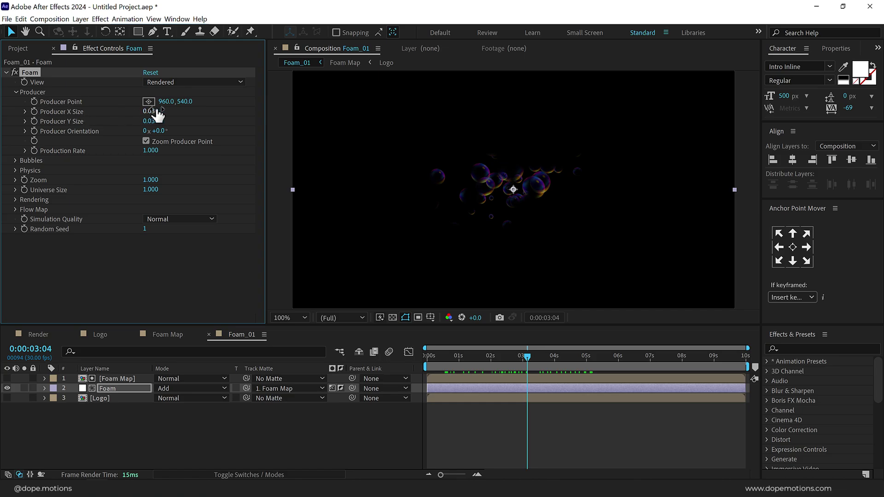
pyautogui.moveTo(186, 107); pyautogui.dragTo(191, 109)
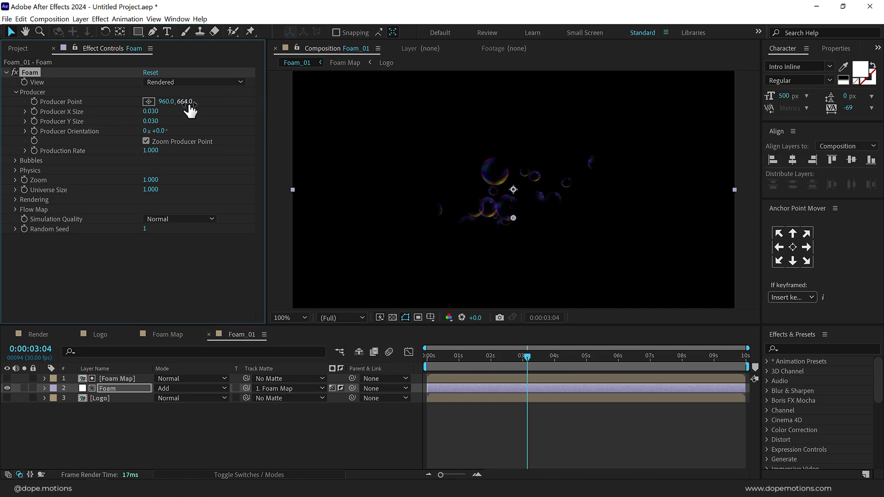
pyautogui.click(186, 104)
pyautogui.write('960')
pyautogui.press('Return')
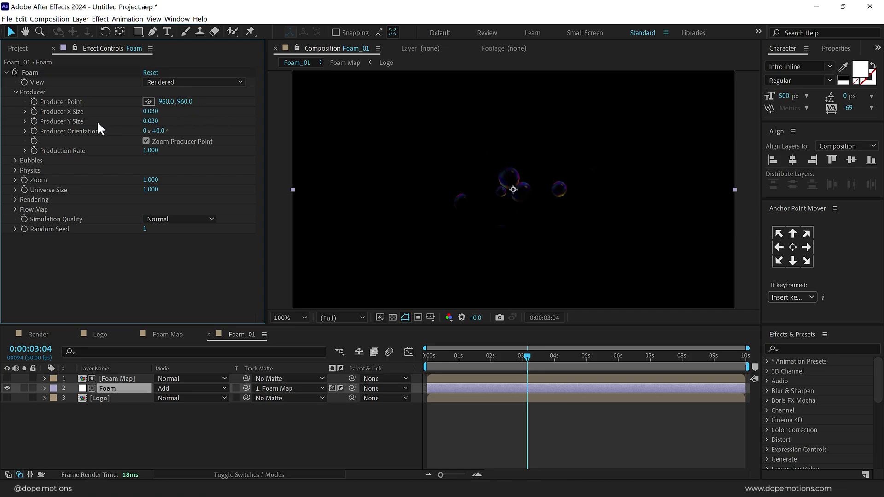
pyautogui.click(150, 121)
pyautogui.write('0')
pyautogui.press('Return')
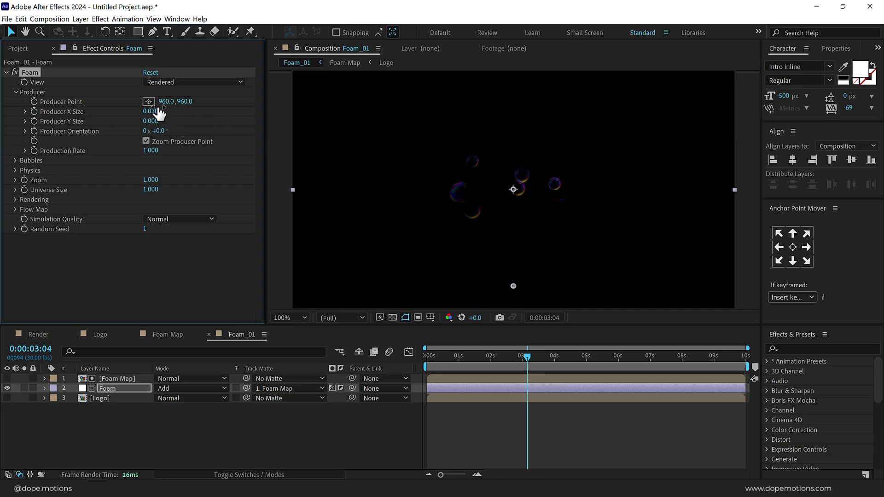
pyautogui.click(154, 111)
pyautogui.write('0.45')
pyautogui.press('Return')
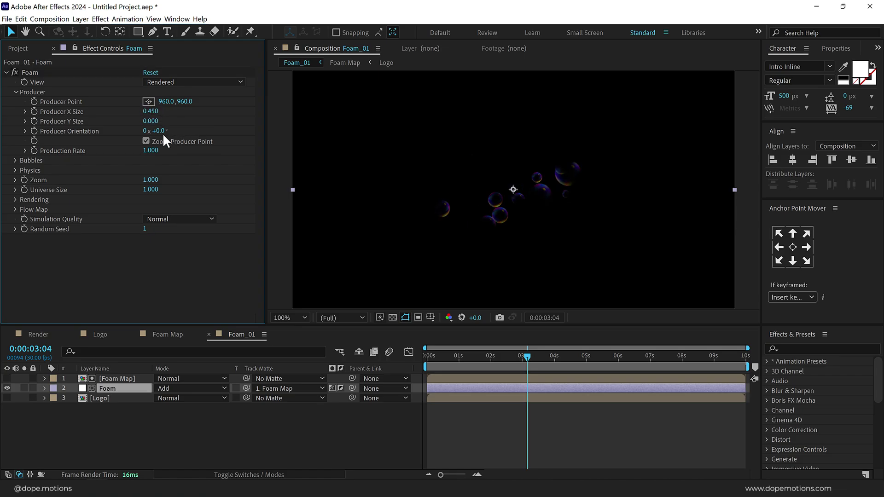
# Turn off Zoom Producer Point; keyframe Production Rate 0 at 3:00 and 75 at 2:29.
pyautogui.click(145, 141)
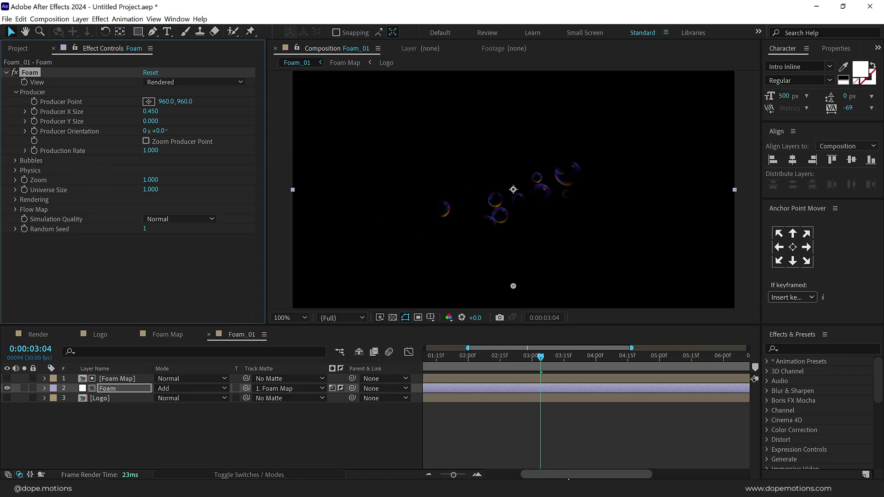
pyautogui.scroll(2, 550, 474)
pyautogui.moveTo(624, 359); pyautogui.dragTo(617, 358)
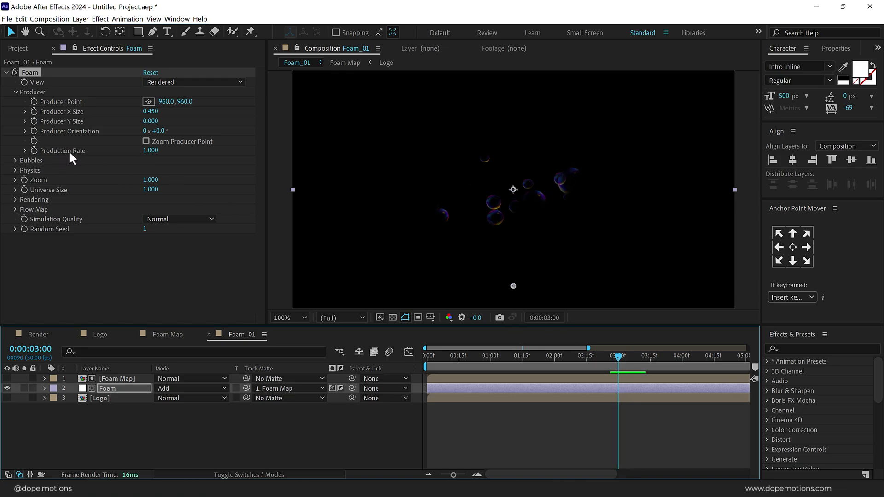
pyautogui.click(146, 150)
pyautogui.write('0')
pyautogui.press('Return')
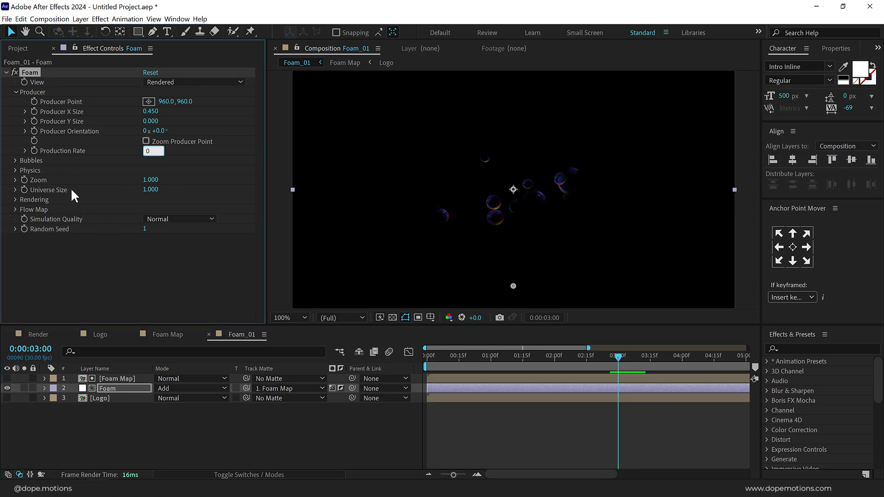
pyautogui.click(94, 264)
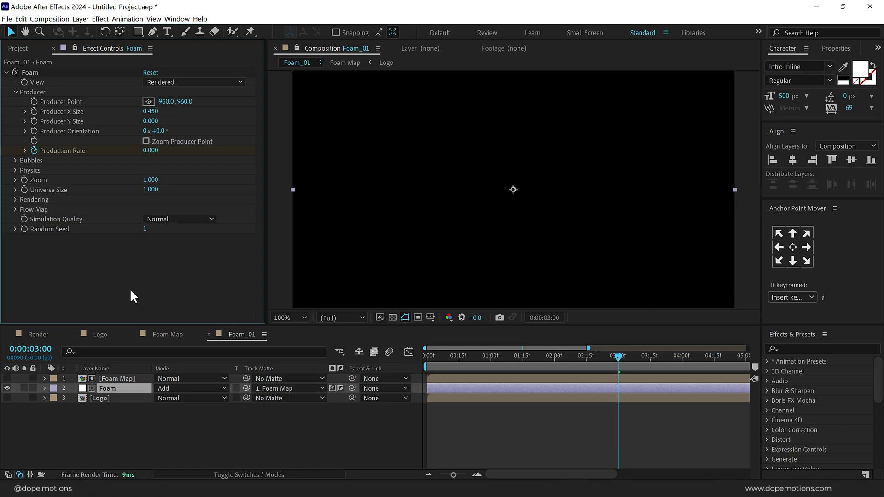
pyautogui.press('pageup')
pyautogui.click(151, 151)
pyautogui.write('75')
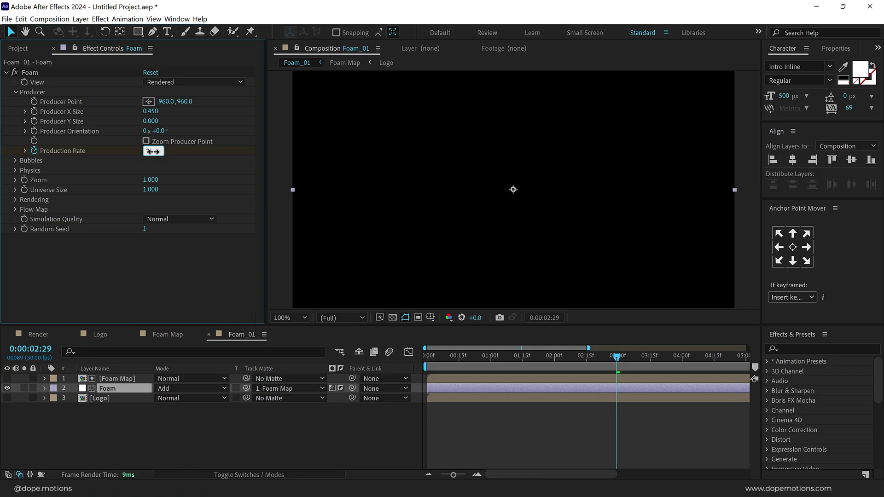
pyautogui.press('Return')
# Slide the Production Rate keyframes earlier to about 2 seconds, previewing at half resolution.
pyautogui.press(',')
pyautogui.hotkey('ctrl', 'shift', 'j')
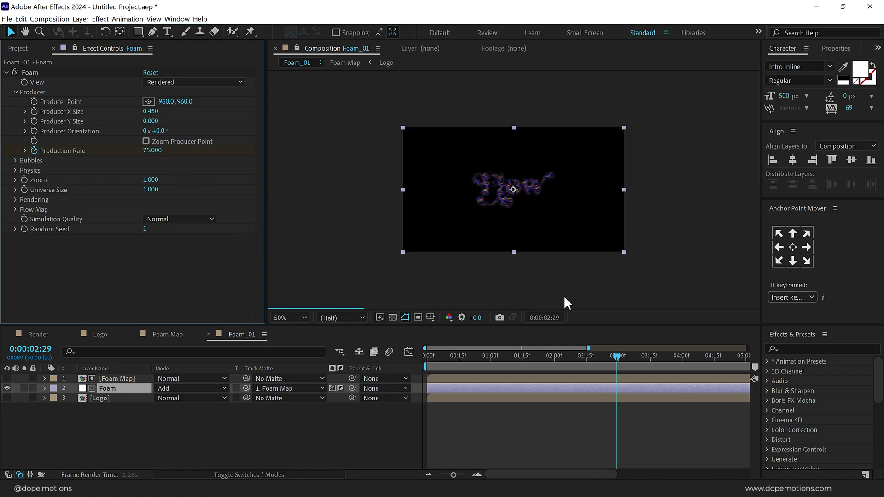
pyautogui.moveTo(610, 355); pyautogui.dragTo(743, 360)
pyautogui.press('-')
pyautogui.moveTo(631, 352); pyautogui.dragTo(564, 357)
pyautogui.press('u')
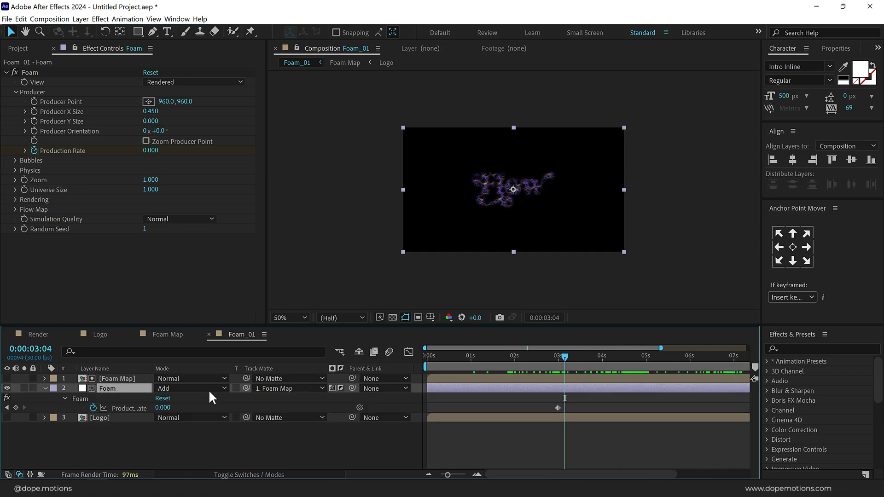
pyautogui.press('=')
pyautogui.click(527, 355)
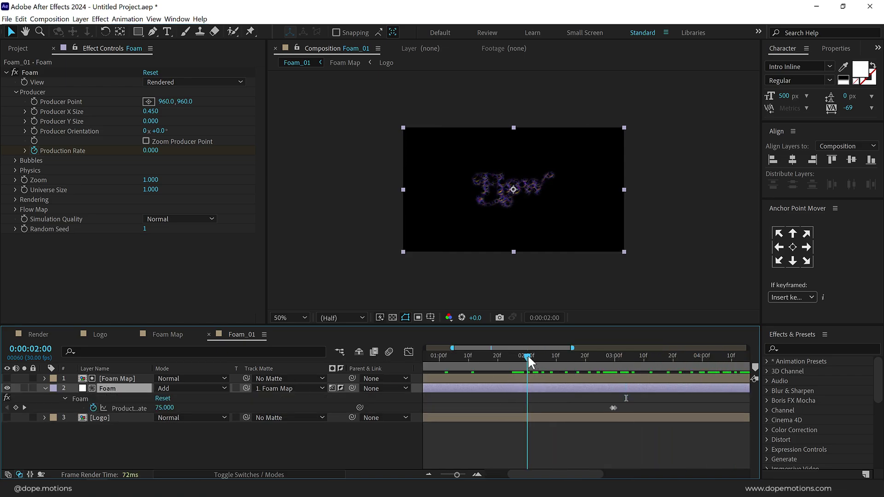
pyautogui.moveTo(613, 408); pyautogui.dragTo(528, 408)
pyautogui.click(521, 444)
pyautogui.press('-')
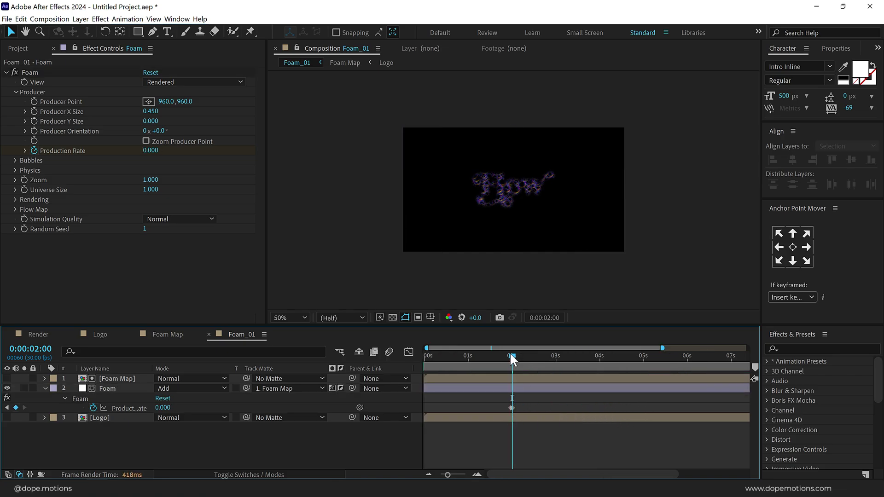
pyautogui.moveTo(510, 352); pyautogui.dragTo(615, 364)
pyautogui.press('/')
# Set the Foam Bubble Size to 0.05 and Size Variance to 0.4.
pyautogui.click(15, 160)
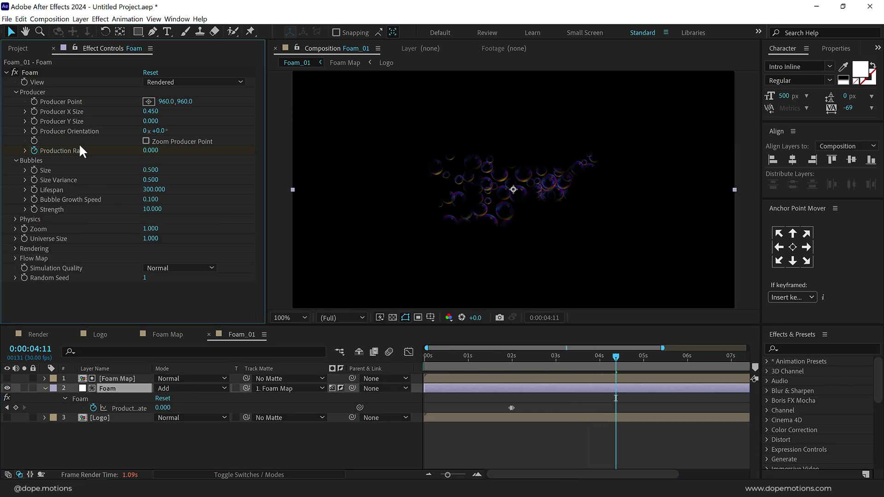
pyautogui.click(152, 170)
pyautogui.write('.05')
pyautogui.press('Return')
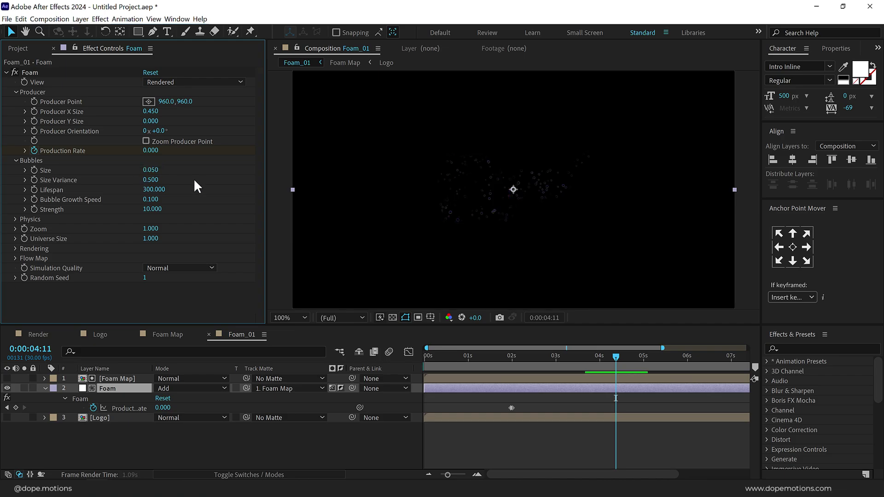
pyautogui.click(151, 180)
pyautogui.write('.4')
pyautogui.press('Return')
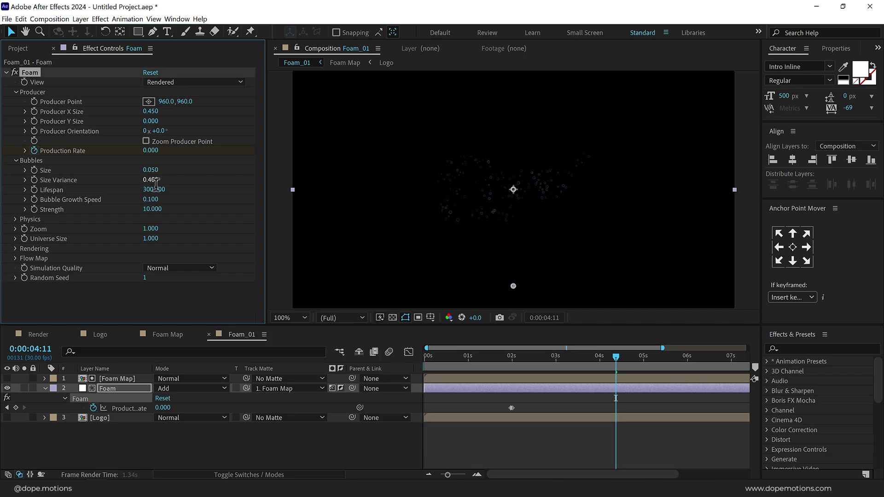
# Set Bubble Lifespan to 70 and Bubble Growth Speed to 0.5, previewing near 3 seconds.
pyautogui.click(152, 189)
pyautogui.write('70')
pyautogui.press('Return')
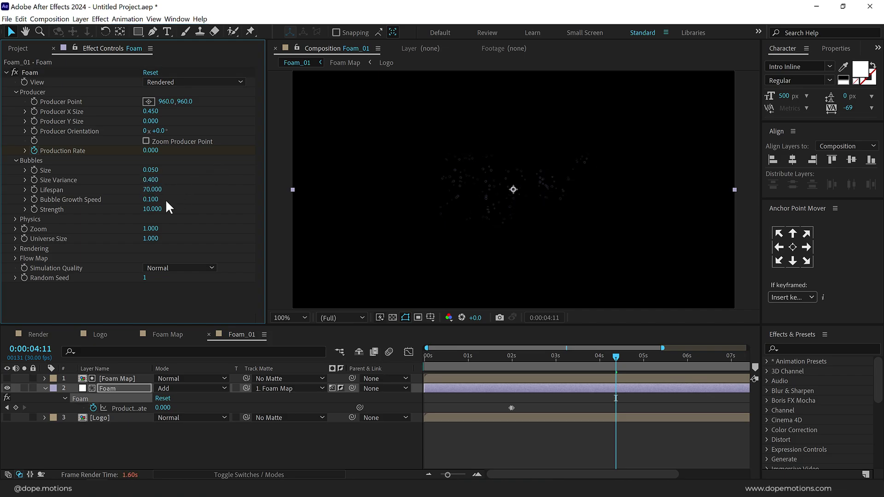
pyautogui.click(153, 199)
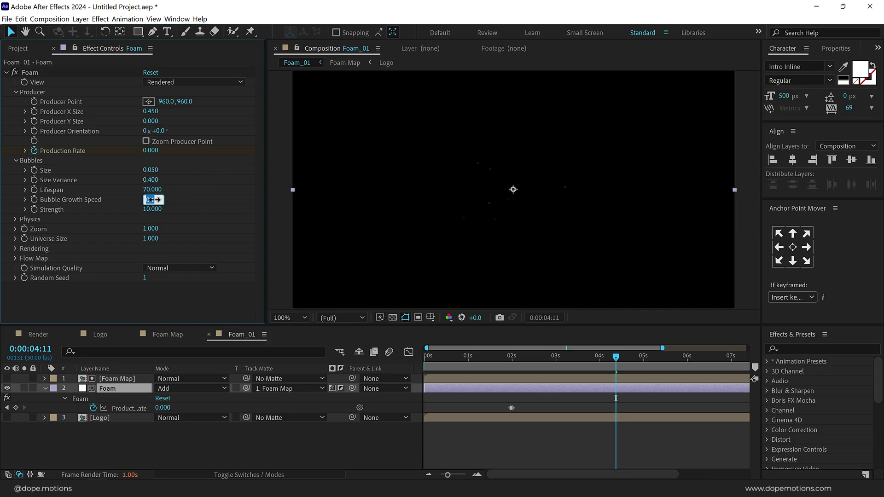
pyautogui.write('.5')
pyautogui.press('Return')
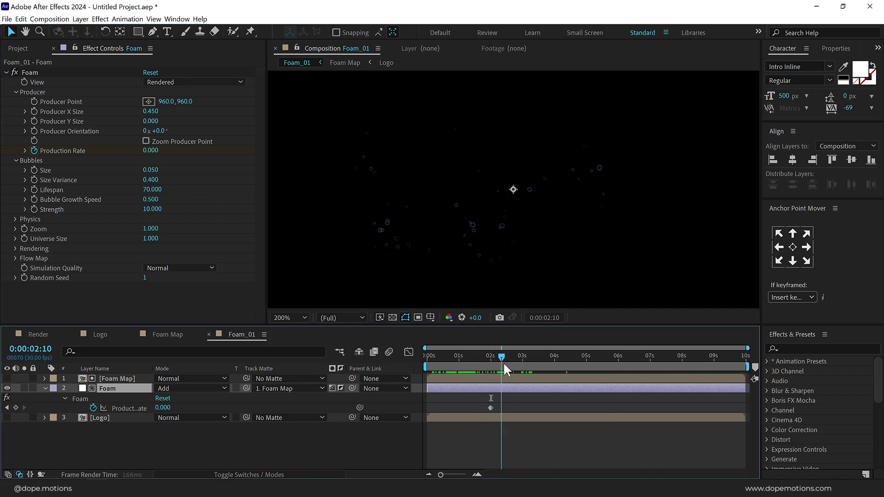
pyautogui.moveTo(504, 362); pyautogui.dragTo(526, 363)
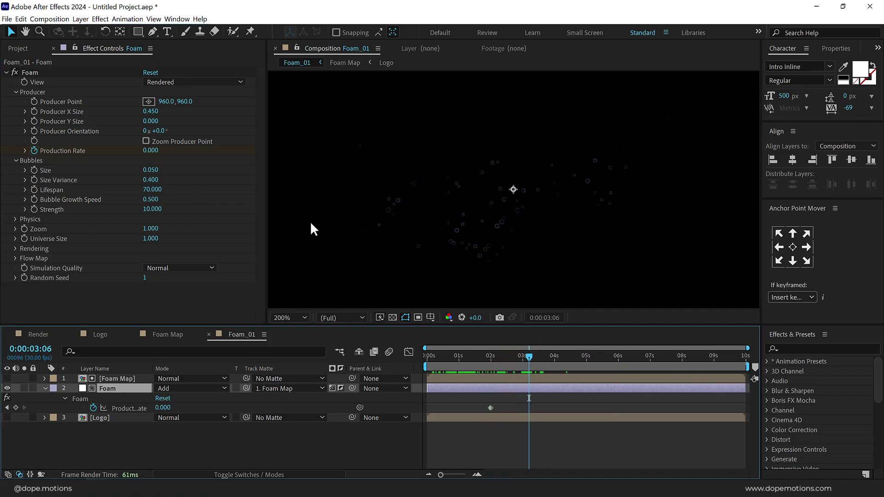
# Set Foam Physics Wind Speed 2, Wind Direction 0° and Turbulence 1.
pyautogui.click(13, 219)
pyautogui.scroll(-2, 204, 189)
pyautogui.click(151, 223)
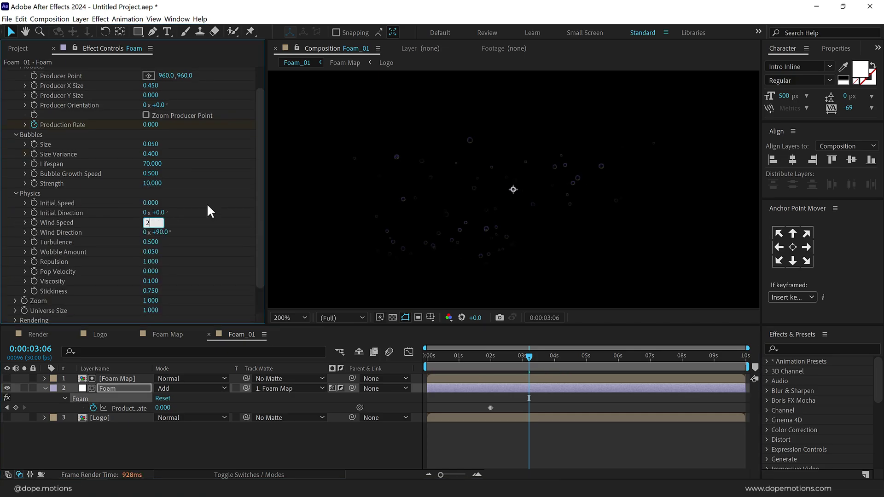
pyautogui.write('2')
pyautogui.press('Return')
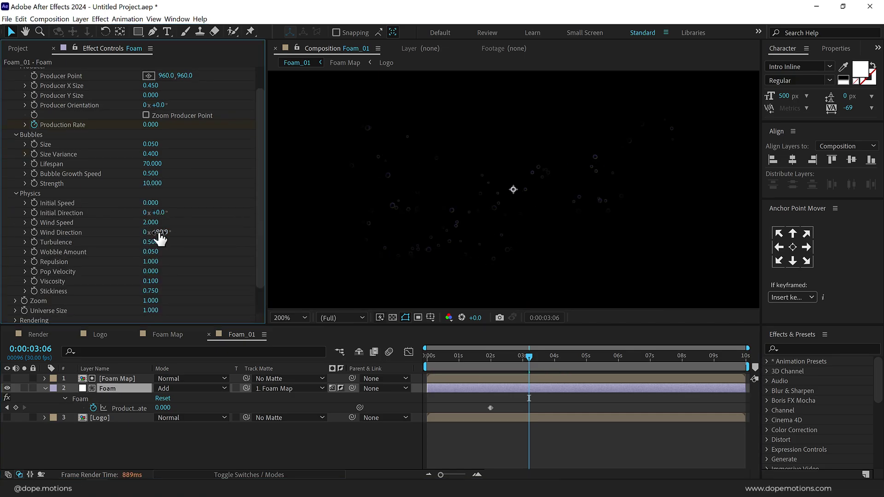
pyautogui.click(159, 233)
pyautogui.write('0')
pyautogui.press('Return')
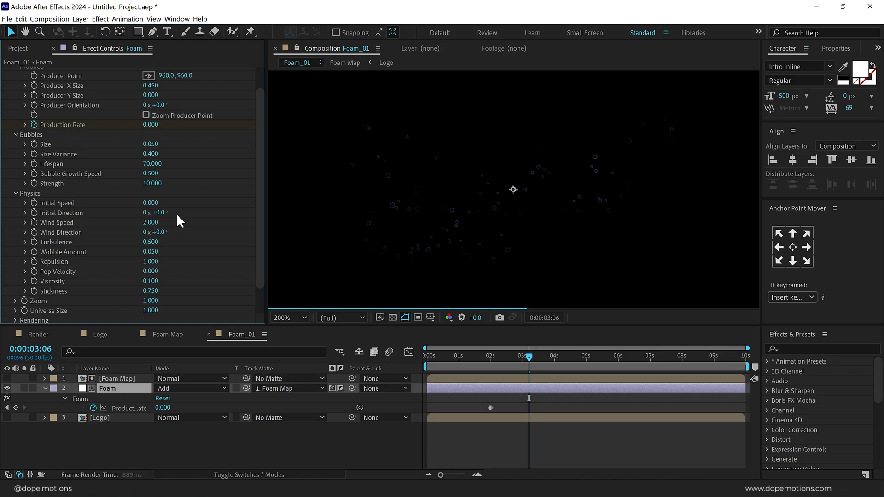
pyautogui.click(150, 242)
pyautogui.write('1')
pyautogui.press('Return')
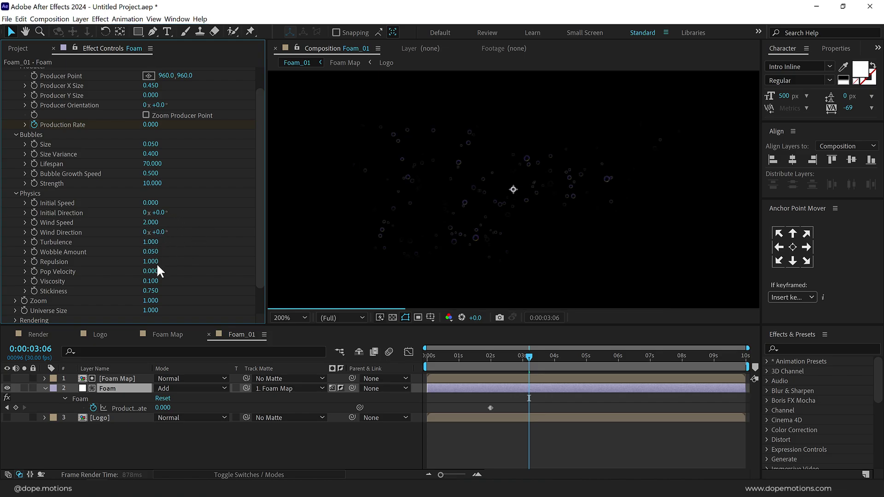
# Set Pop Velocity 0.2, Viscosity 4 and Stickiness 4, then preview the bubbles.
pyautogui.click(151, 272)
pyautogui.write('0.2')
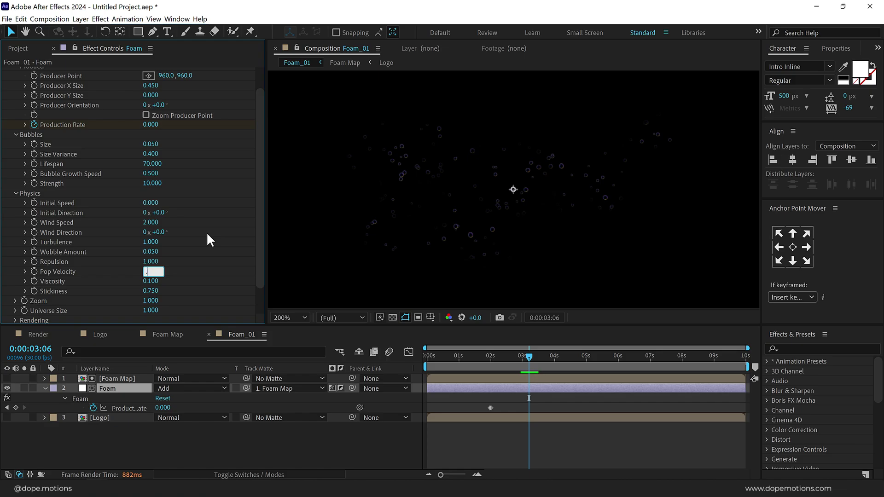
pyautogui.press('Return')
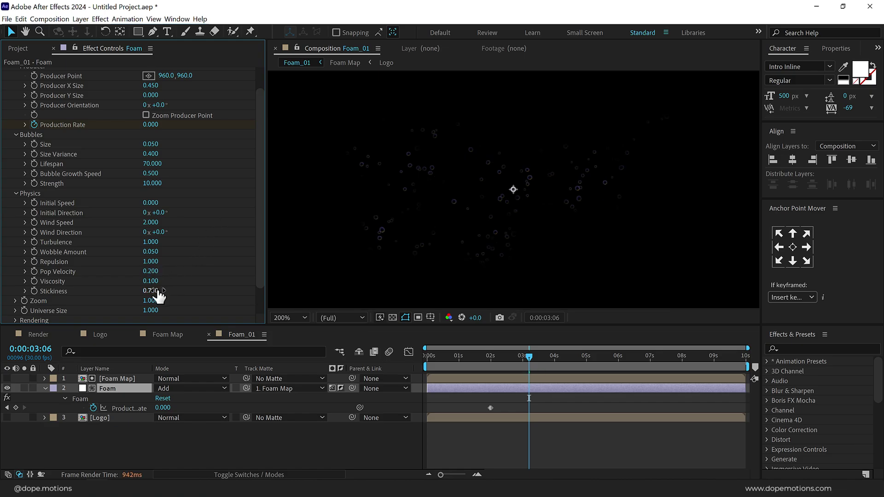
pyautogui.click(151, 281)
pyautogui.write('4')
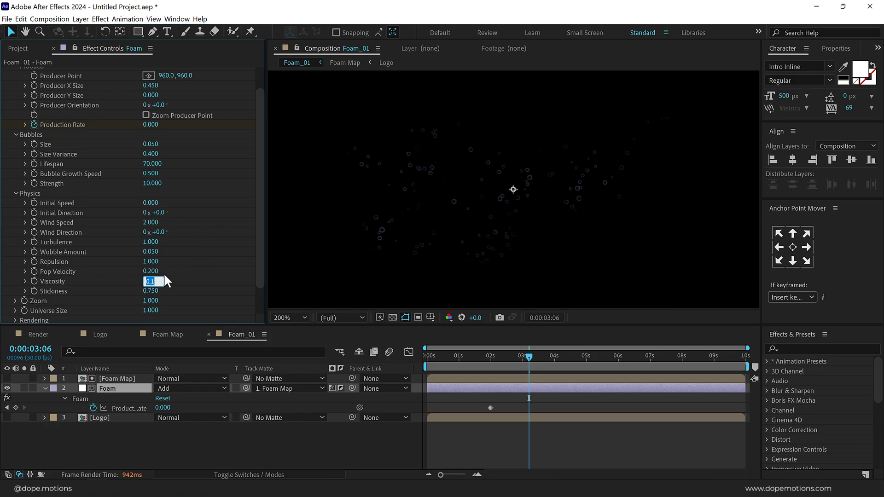
pyautogui.press('Return')
pyautogui.click(150, 290)
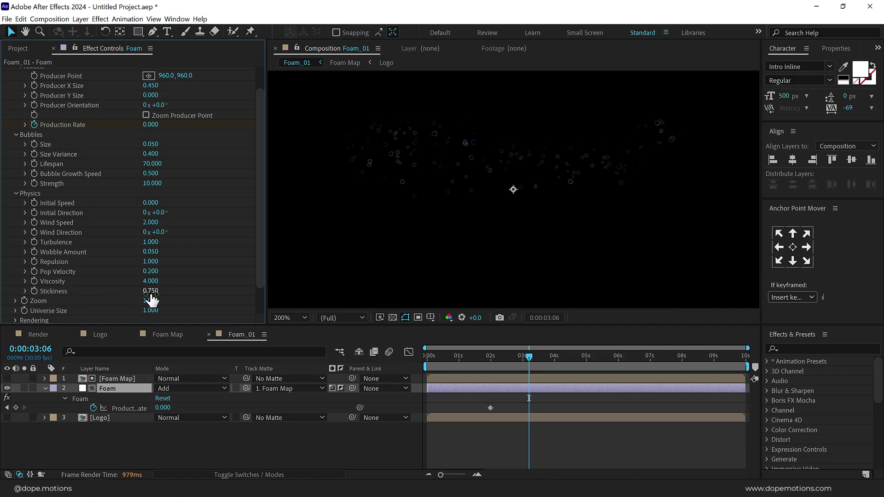
pyautogui.write('4')
pyautogui.press('Return')
pyautogui.moveTo(484, 356); pyautogui.dragTo(501, 356)
# Set the Foam Rendering Blend Mode to Solid New on top with Soda Water bubble texture.
pyautogui.scroll(-3, 23, 281)
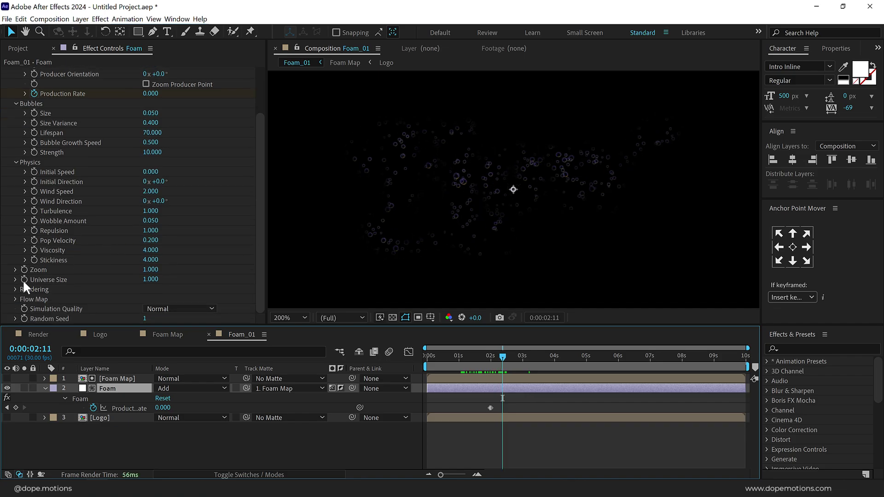
pyautogui.click(16, 287)
pyautogui.scroll(-6, 144, 189)
pyautogui.scroll(-1, 143, 188)
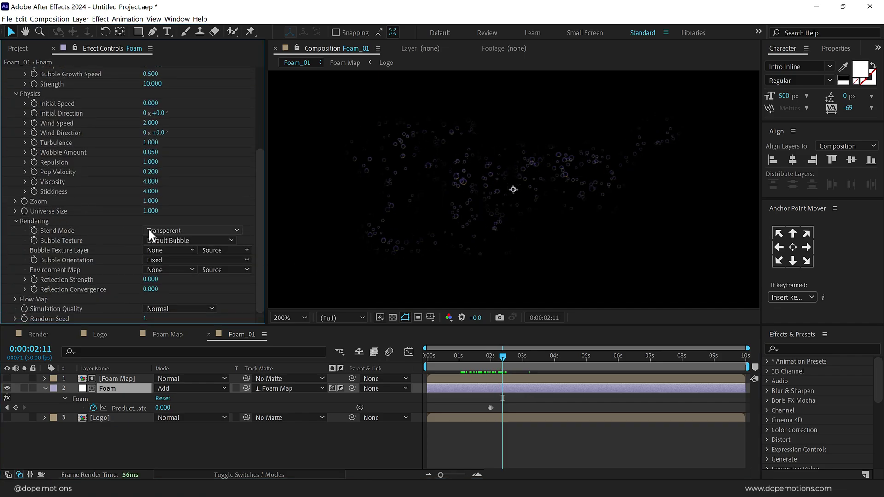
pyautogui.click(163, 230)
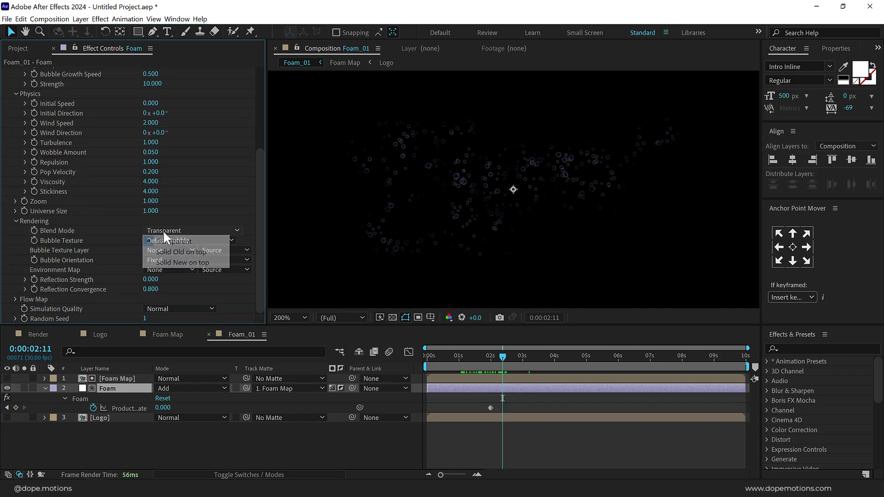
pyautogui.click(181, 261)
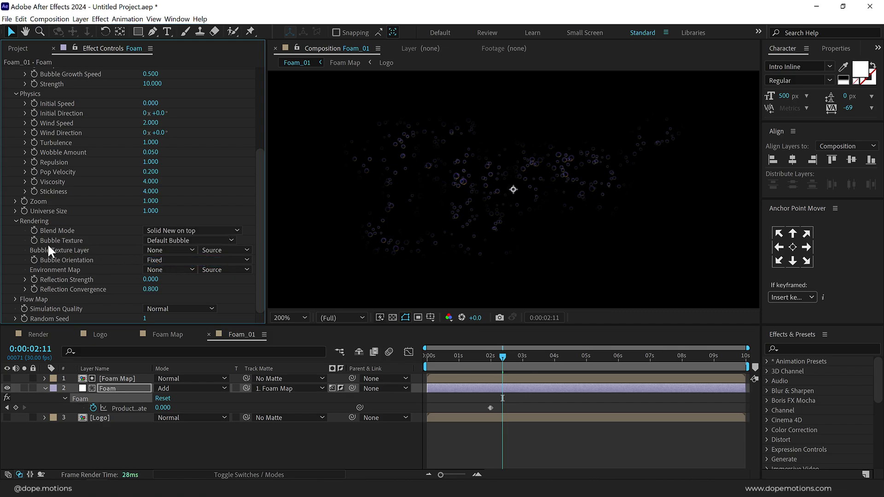
pyautogui.click(166, 240)
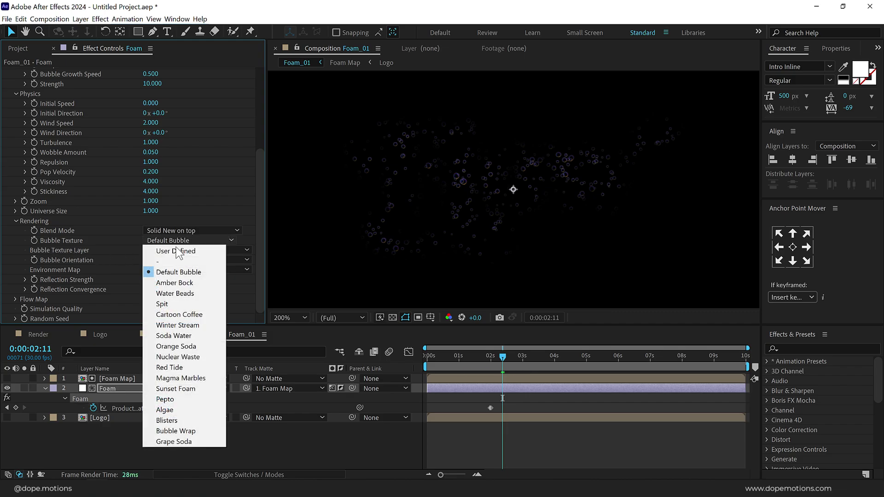
pyautogui.click(173, 335)
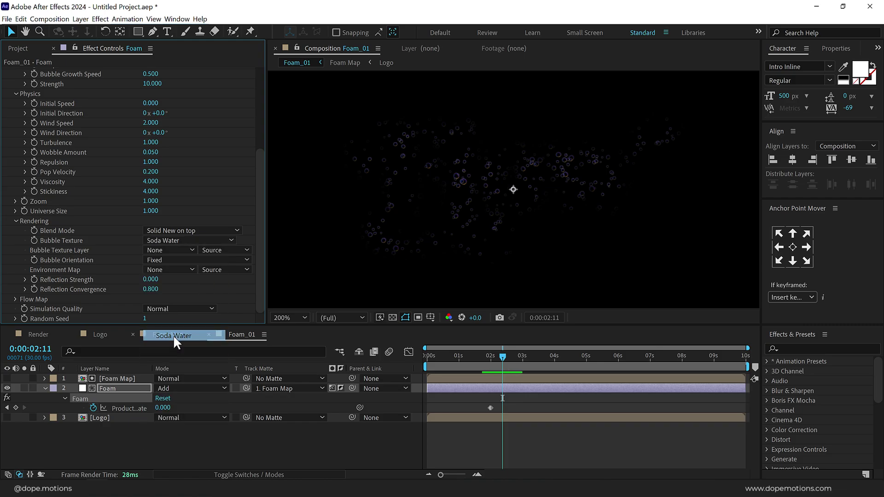
# Use the Logo layer as Environment Map with Reflection Strength 1 and Convergence 0.01.
pyautogui.click(171, 270)
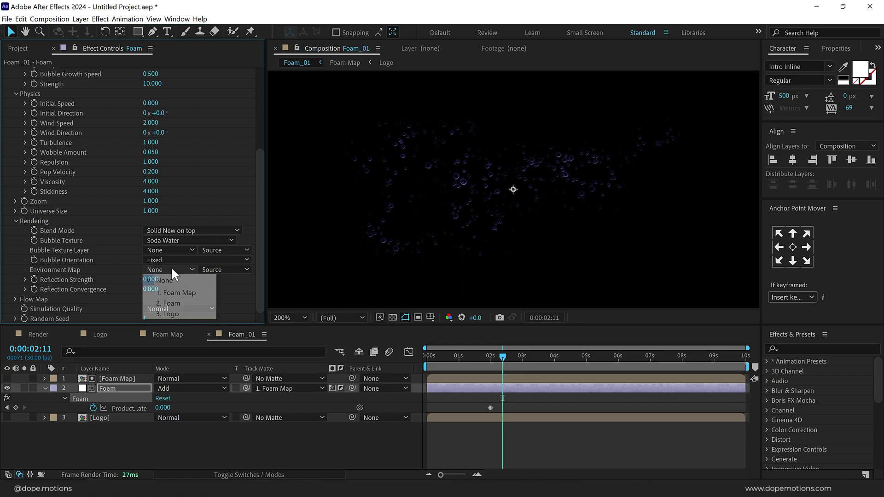
pyautogui.click(166, 314)
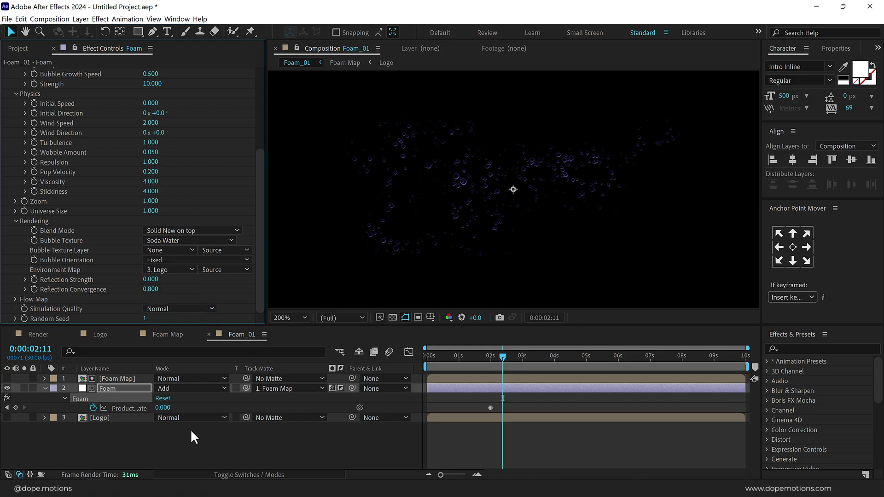
pyautogui.click(150, 279)
pyautogui.write('1')
pyautogui.press('Return')
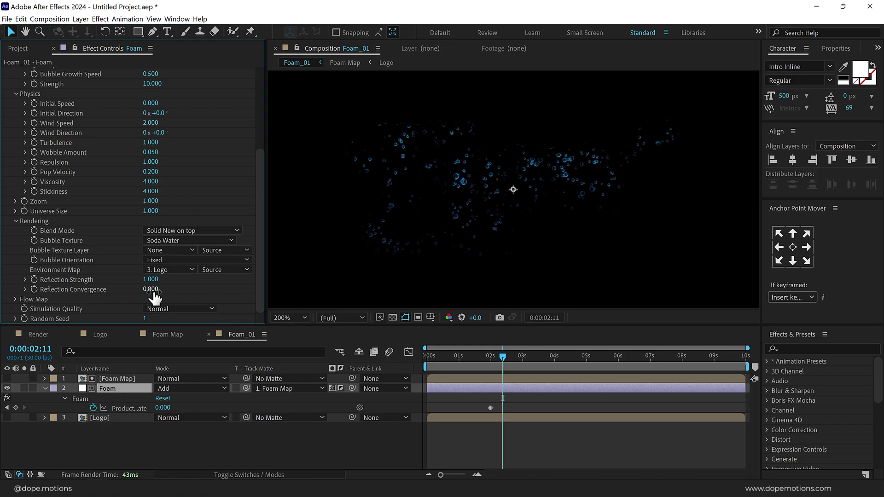
pyautogui.click(151, 290)
pyautogui.write('0.01')
pyautogui.press('Return')
# Set Flow Map to the Foam Map layer with Steepness 1 and scrub to watch the logo form.
pyautogui.click(16, 298)
pyautogui.scroll(-3, 241, 208)
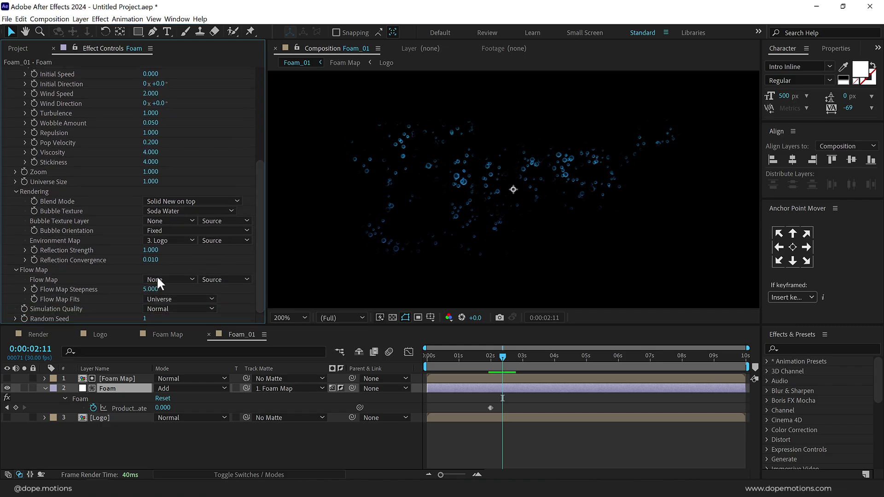
pyautogui.click(164, 280)
pyautogui.click(168, 301)
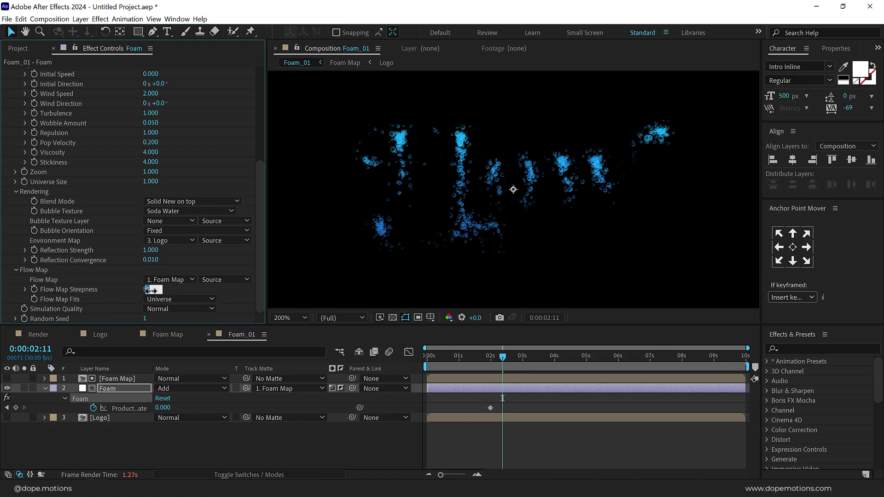
pyautogui.write('1')
pyautogui.press('Return')
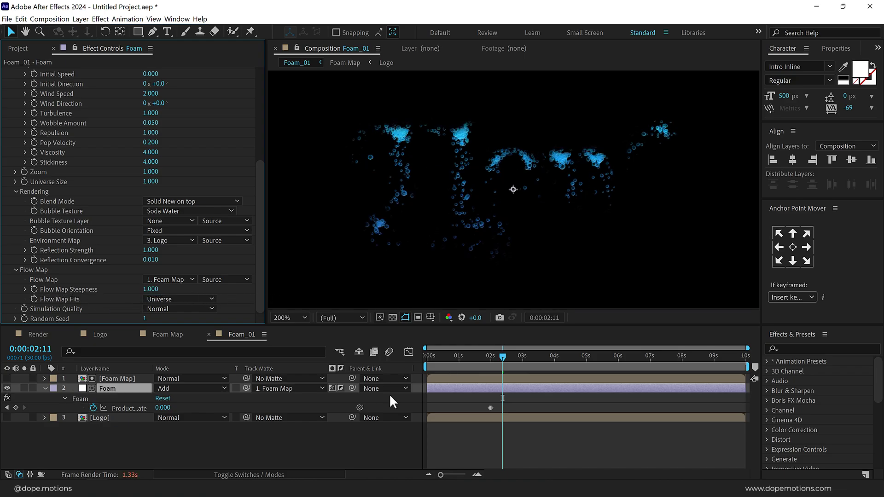
pyautogui.click(453, 357)
pyautogui.press(',')
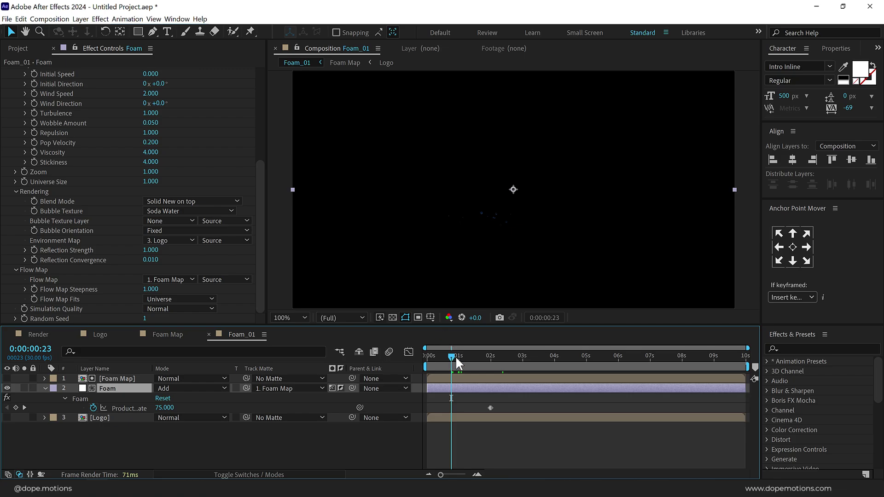
pyautogui.moveTo(456, 357); pyautogui.dragTo(500, 360)
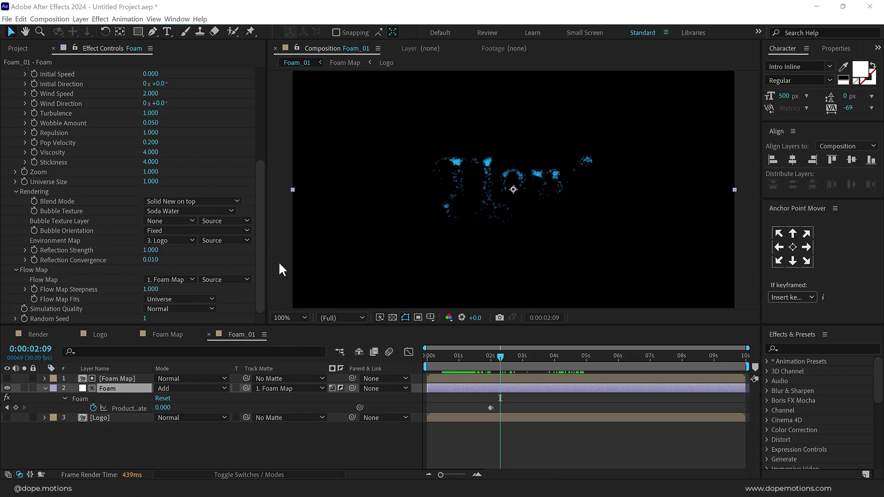
# Duplicate the Foam_01 composition as Foam_02 and open it.
pyautogui.click(18, 48)
pyautogui.click(37, 198)
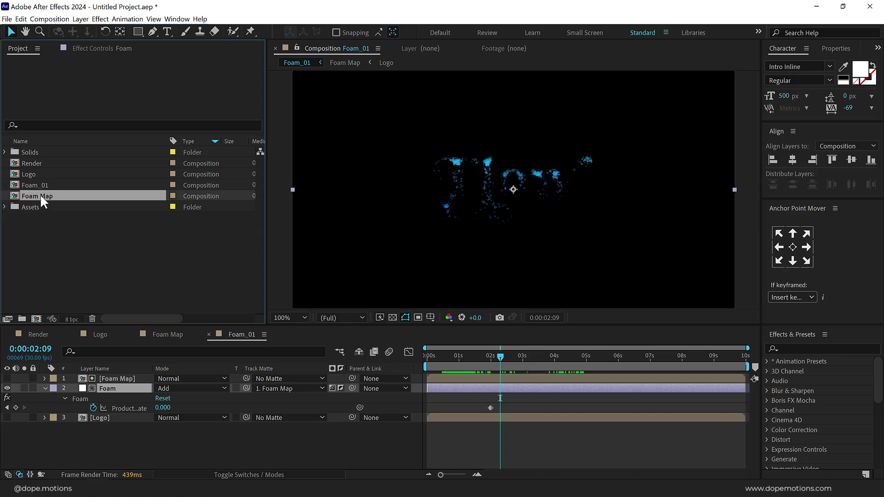
pyautogui.click(37, 184)
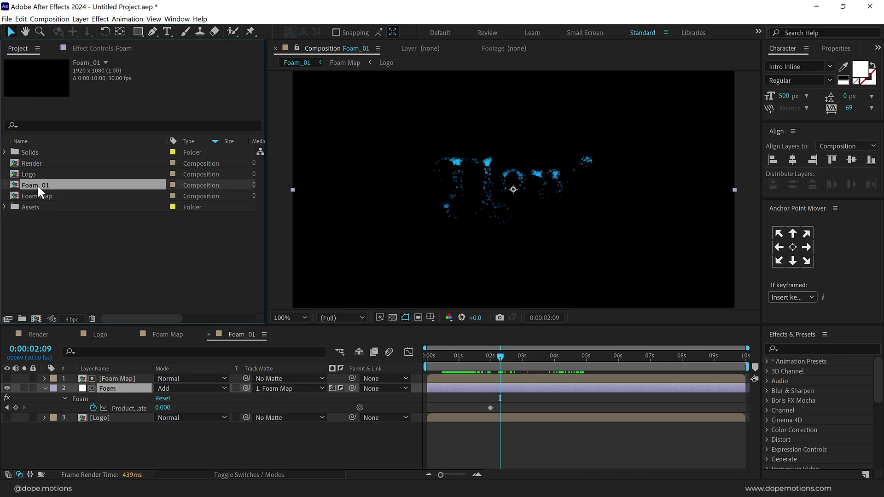
pyautogui.hotkey('ctrl', 'd')
pyautogui.click(62, 241)
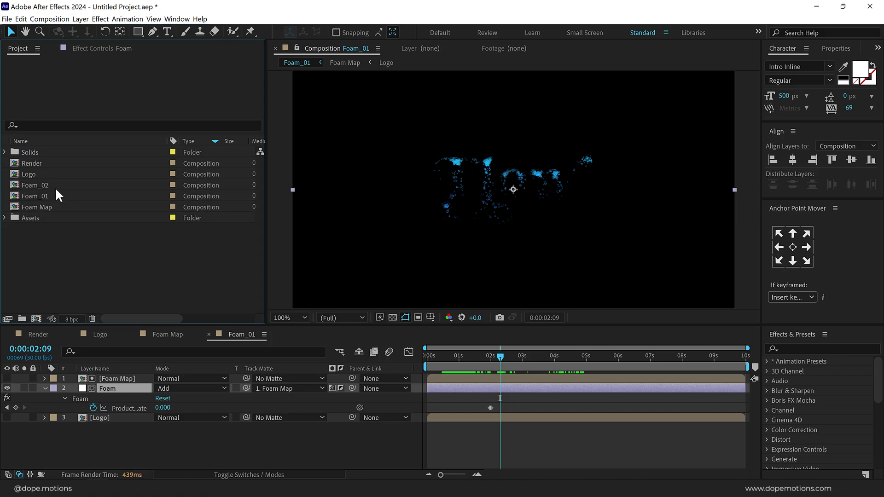
pyautogui.doubleClick(54, 185)
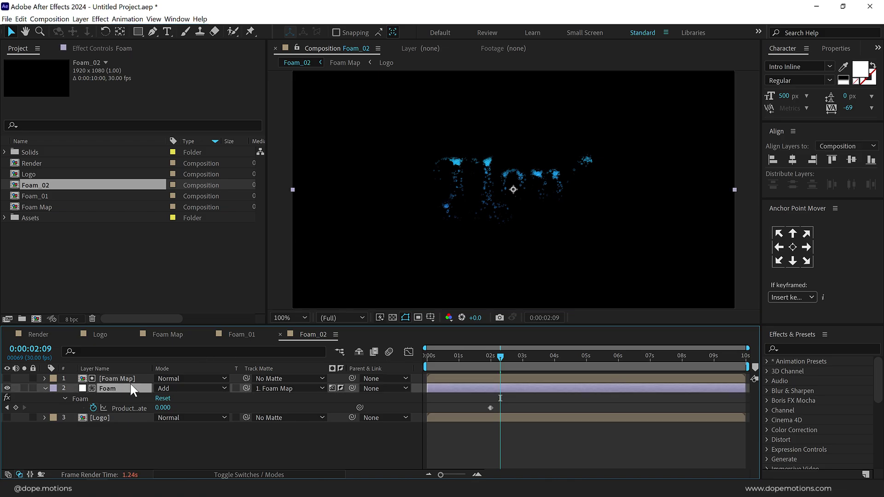
pyautogui.click(88, 49)
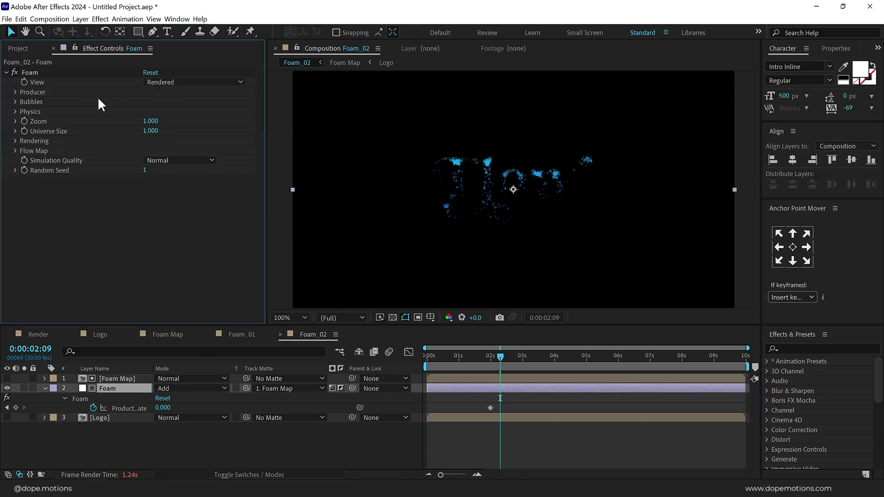
# In Foam_02, set Bubble Lifespan 80, Wind Speed 1 and Turbulence 2.
pyautogui.click(16, 102)
pyautogui.click(154, 132)
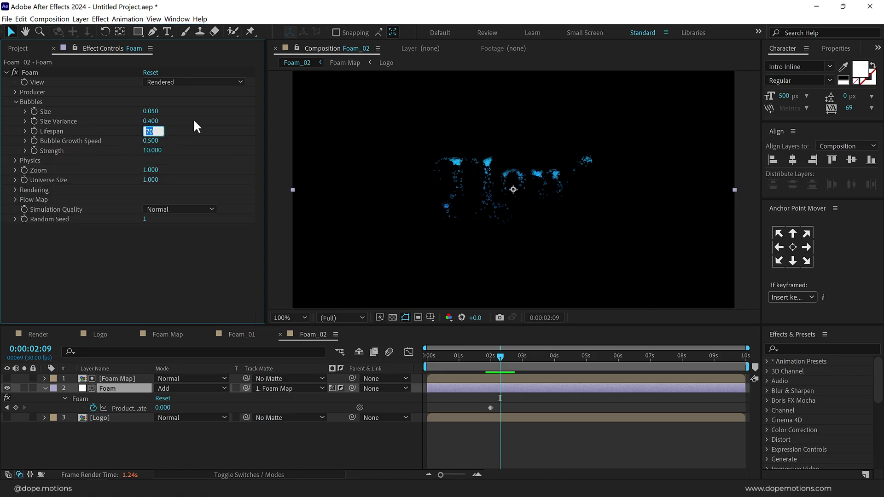
pyautogui.write('80')
pyautogui.press('Return')
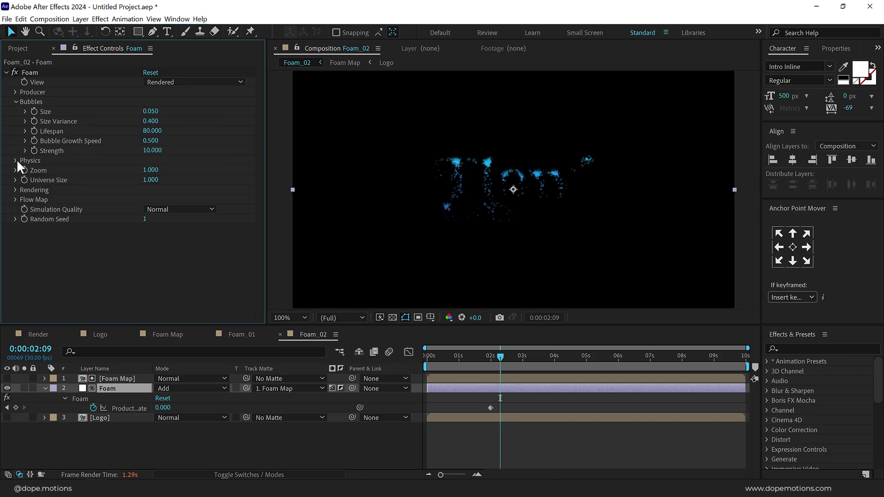
pyautogui.click(16, 160)
pyautogui.click(150, 190)
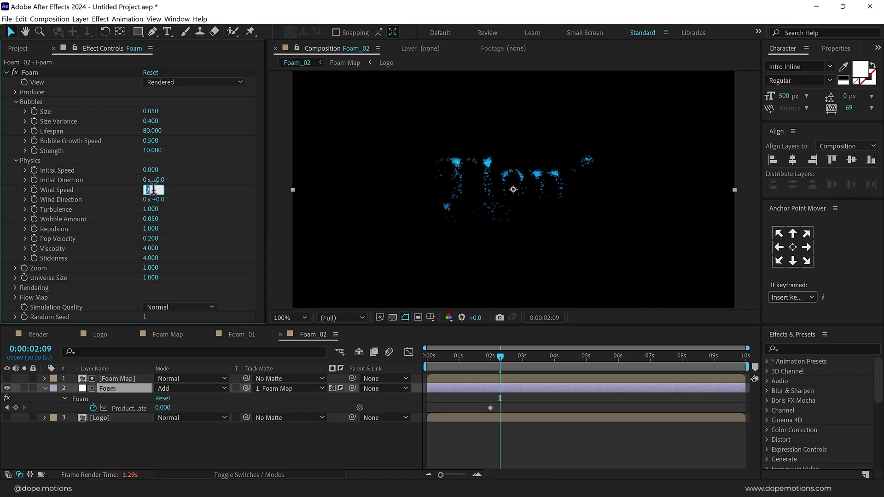
pyautogui.write('1')
pyautogui.press('Return')
pyautogui.click(150, 210)
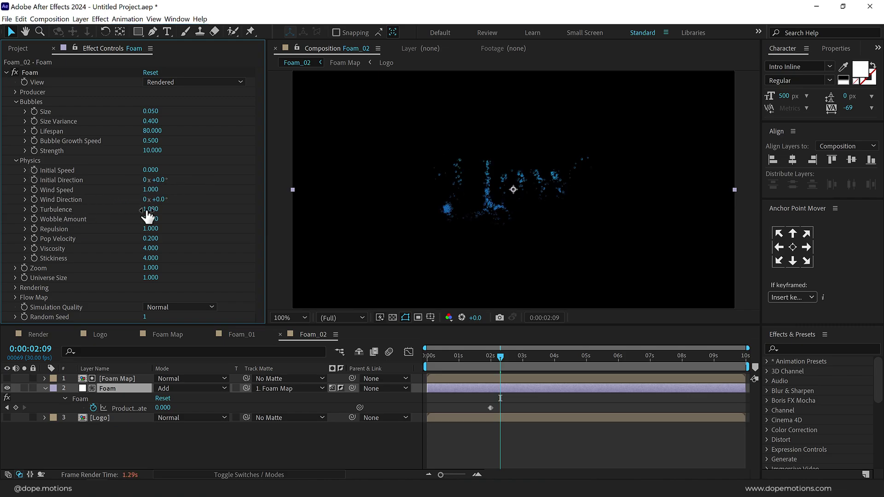
pyautogui.write('2')
pyautogui.click(45, 388)
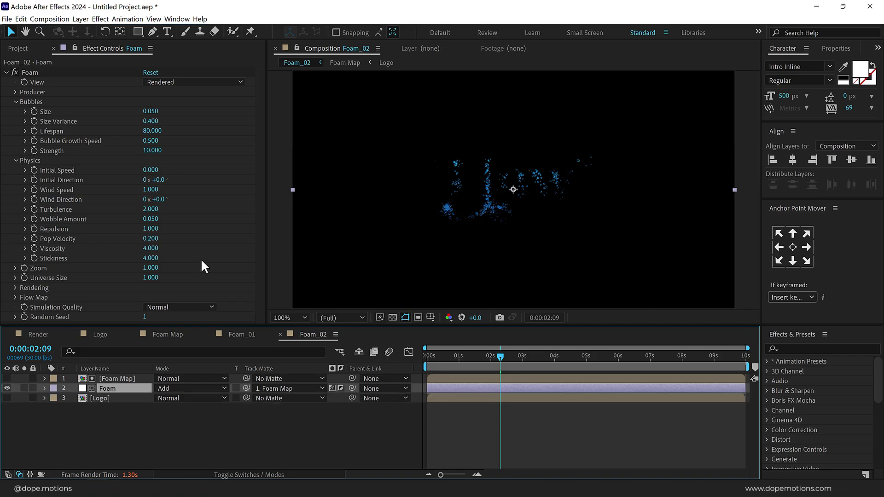
pyautogui.click(18, 48)
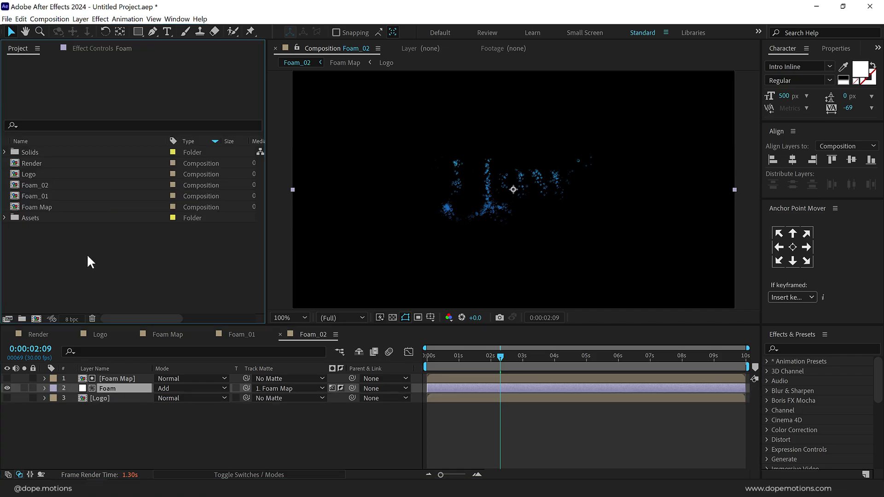
# Create a new composition named Logo Reveal and place the Logo comp in it.
pyautogui.click(36, 318)
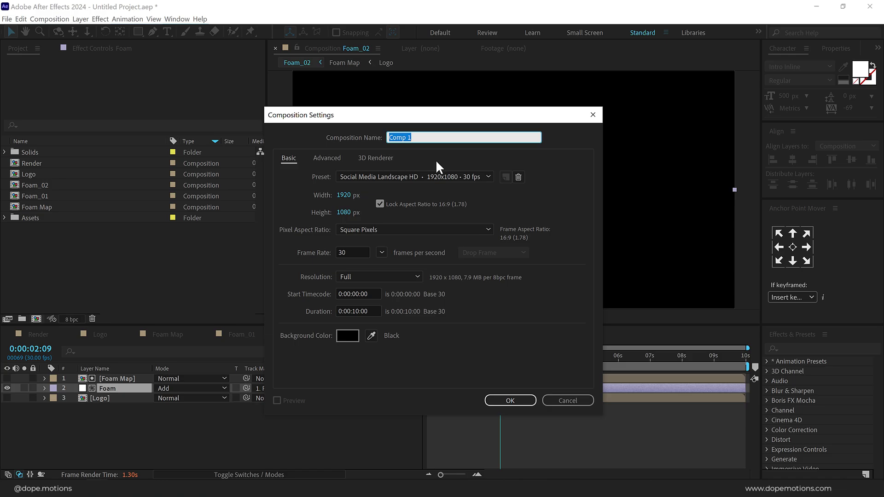
pyautogui.write('Logo Reveal')
pyautogui.click(510, 401)
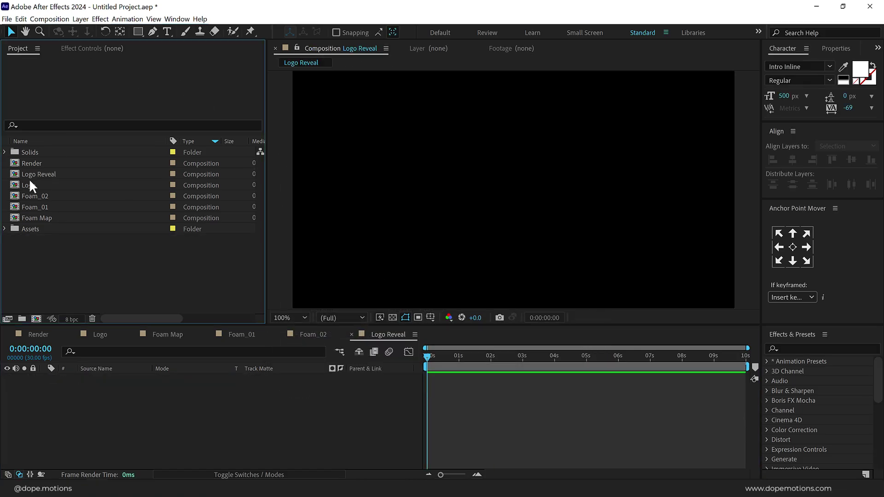
pyautogui.moveTo(30, 184); pyautogui.dragTo(199, 389)
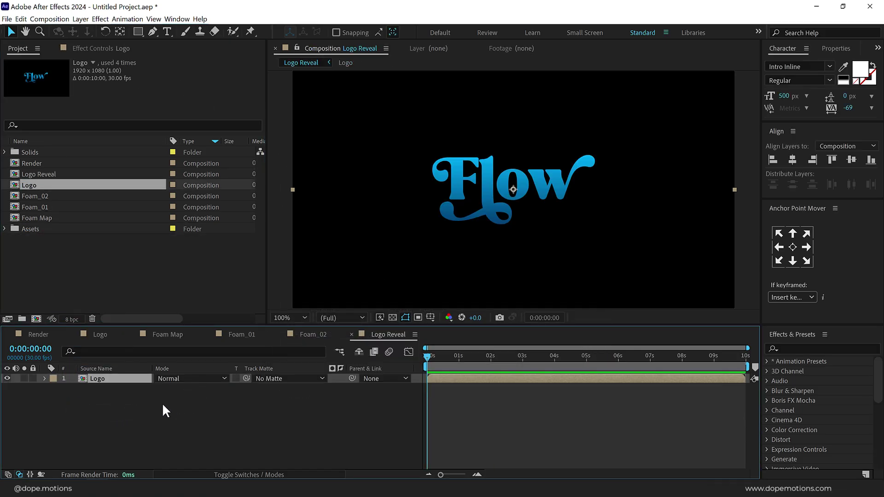
pyautogui.click(127, 416)
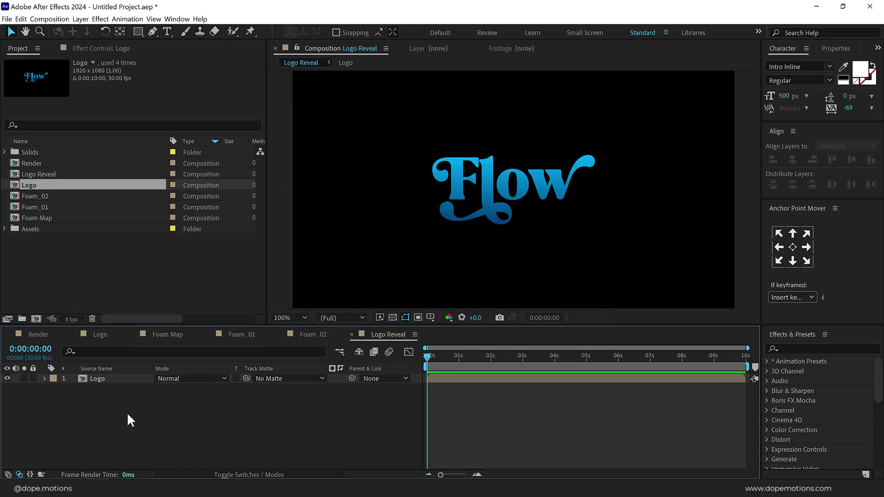
# Add a white solid named Reveal above the Logo layer.
pyautogui.hotkey('ctrl', 'y')
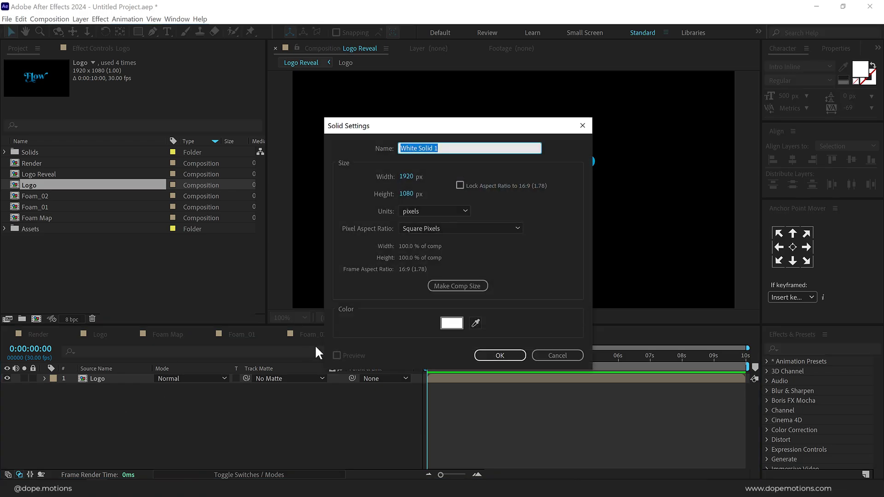
pyautogui.write('Reveal')
pyautogui.press('Return')
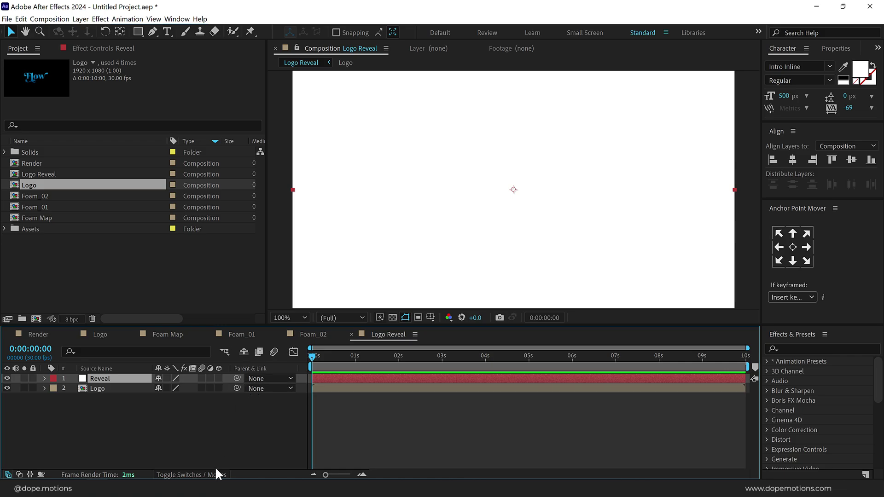
# Set the Reveal layer's blend mode to Stencil Alpha.
pyautogui.click(216, 474)
pyautogui.click(196, 378)
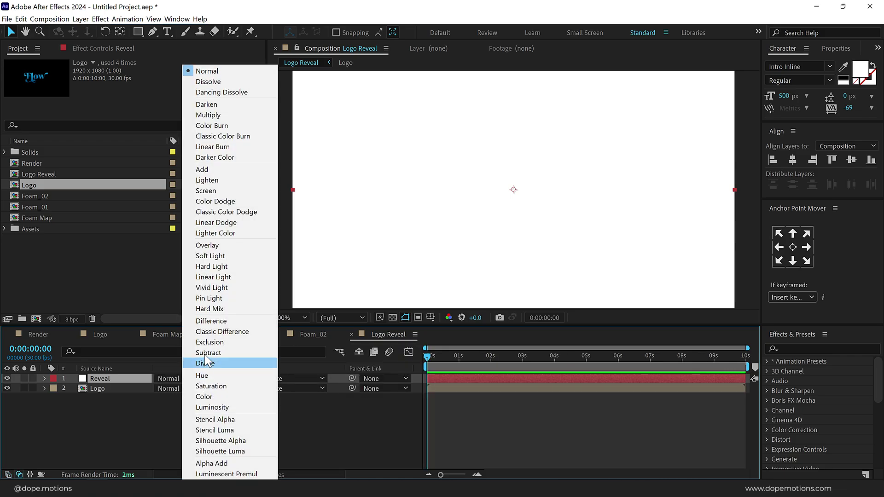
pyautogui.click(225, 420)
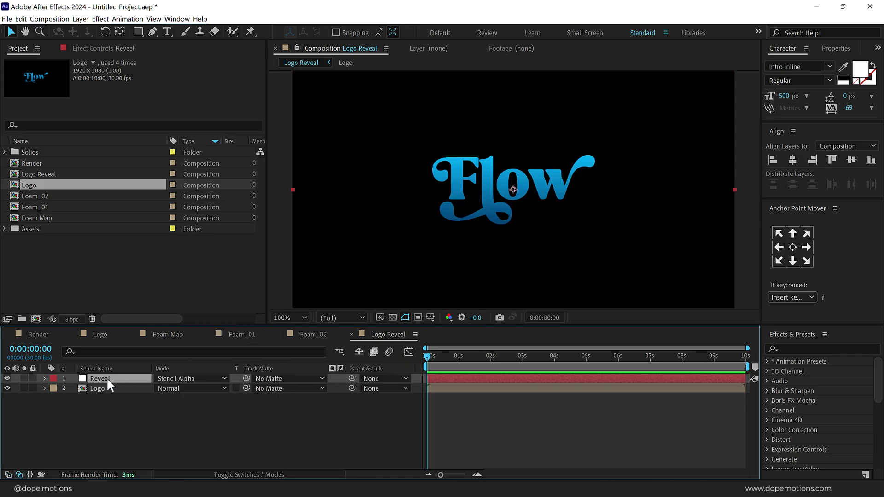
# Apply CC Radial ScaleWipe to Reveal through the quick effect search.
pyautogui.hotkey('ctrl', 'space')
pyautogui.write('cc ra')
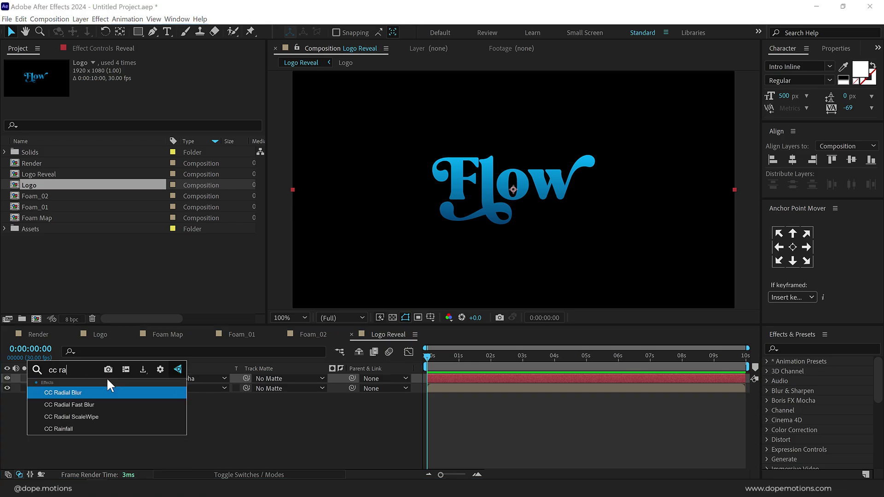
pyautogui.press('Down')
pyautogui.press('Down')
pyautogui.press('Return')
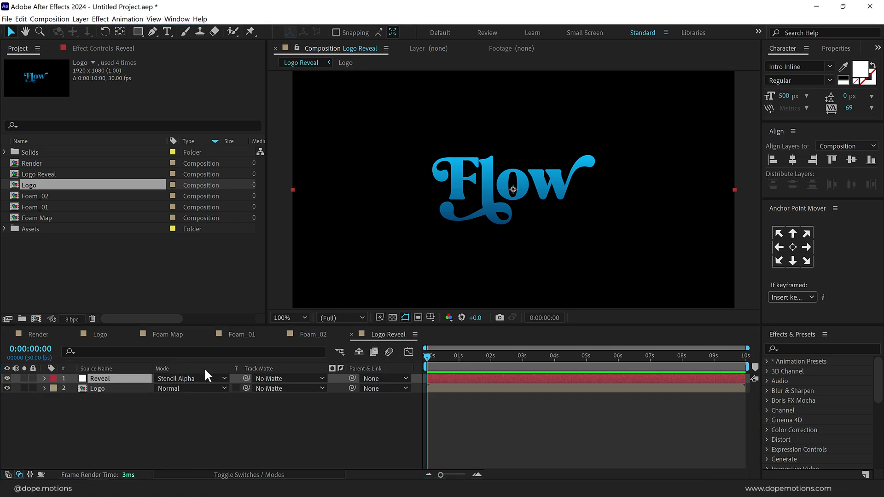
# Keyframe the wipe's Completion at 70% and check it around 1:24.
pyautogui.click(523, 357)
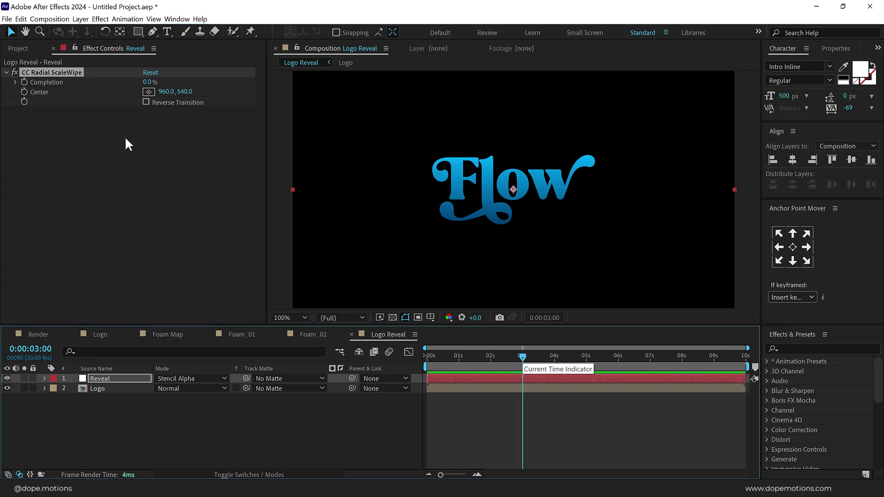
pyautogui.moveTo(522, 358); pyautogui.dragTo(288, 254)
pyautogui.click(148, 82)
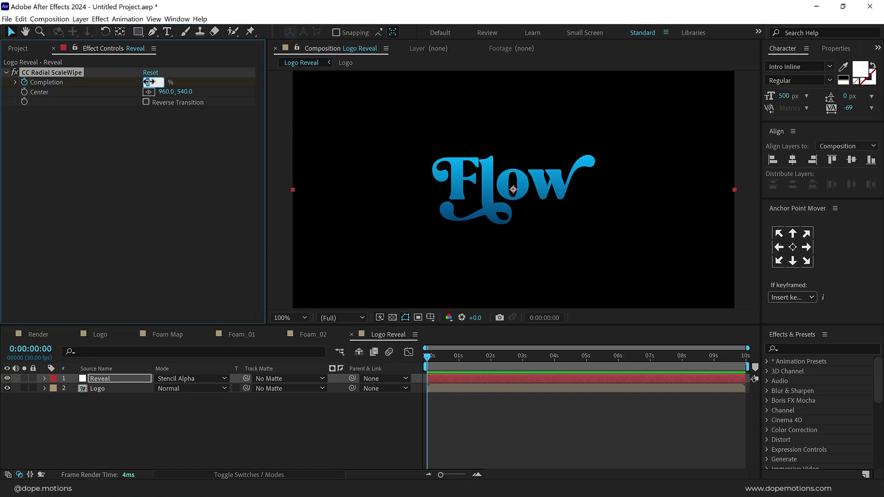
pyautogui.write('70')
pyautogui.press('Return')
pyautogui.moveTo(429, 356); pyautogui.dragTo(493, 355)
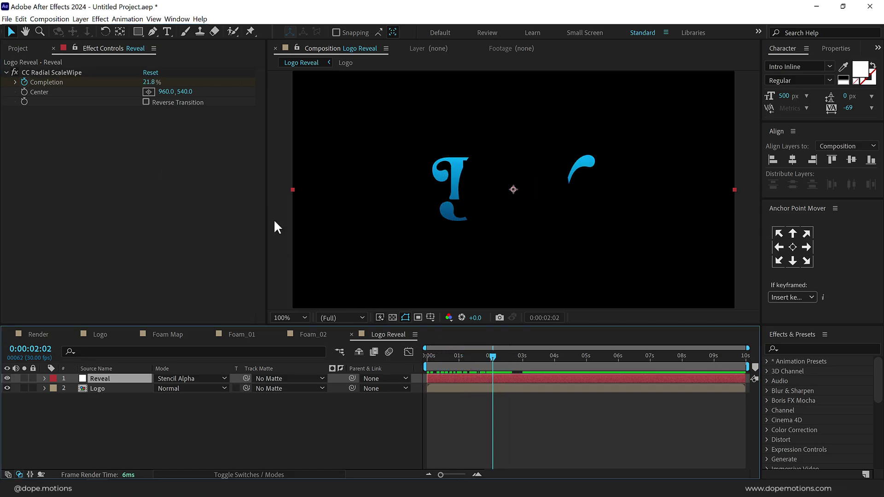
# Move the wipe Center up onto the logo at 960, 334 and preview the reveal.
pyautogui.click(48, 73)
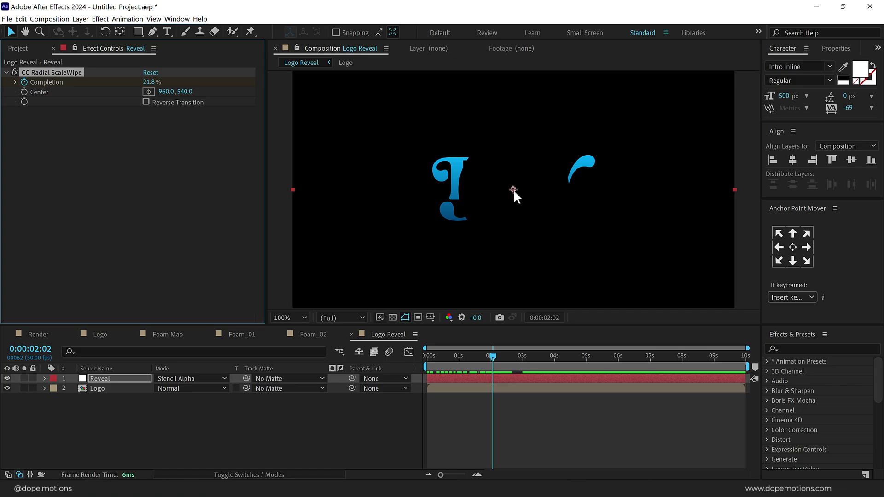
pyautogui.moveTo(513, 191); pyautogui.dragTo(515, 143)
pyautogui.moveTo(486, 366)
pyautogui.mouseDown()
pyautogui.moveTo(418, 368)
pyautogui.moveTo(506, 359)
pyautogui.moveTo(466, 357)
pyautogui.moveTo(490, 358)
pyautogui.mouseUp()
pyautogui.click(110, 376)
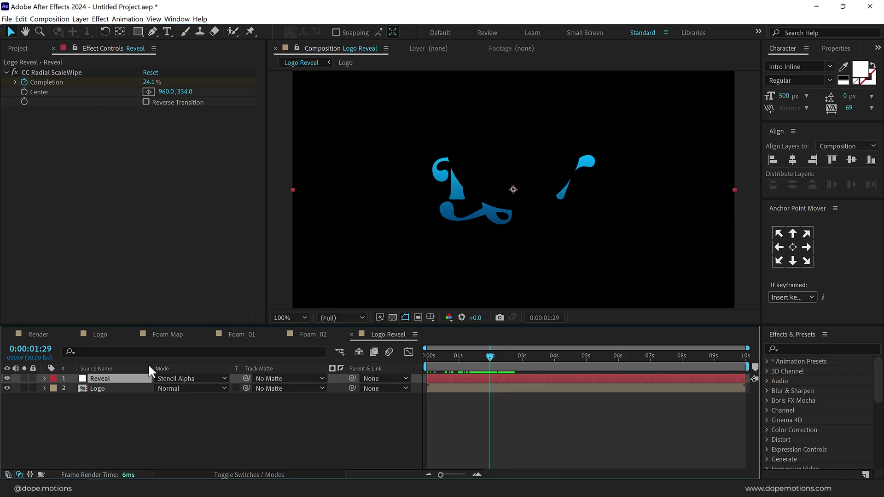
pyautogui.hotkey('ctrl', 'space')
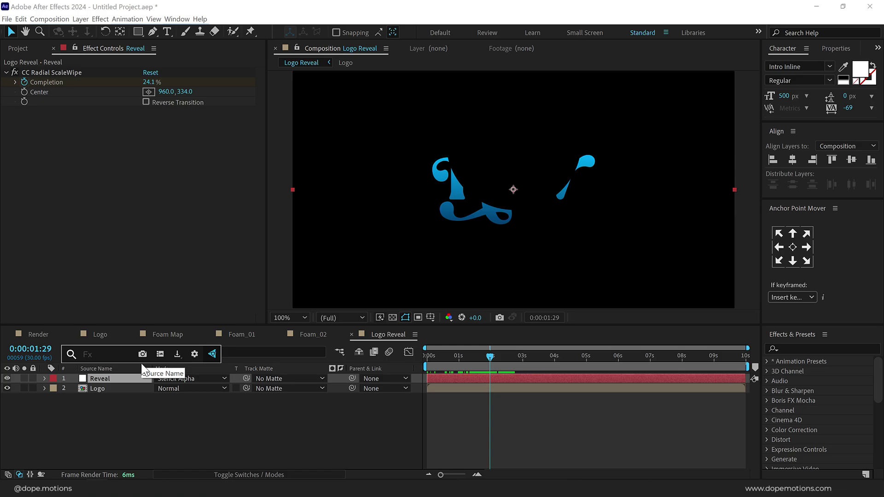
# Add Turbulent Displace to Reveal as Turbulent Smoother, Amount 100, Size 50.
pyautogui.write('tur')
pyautogui.press('Return')
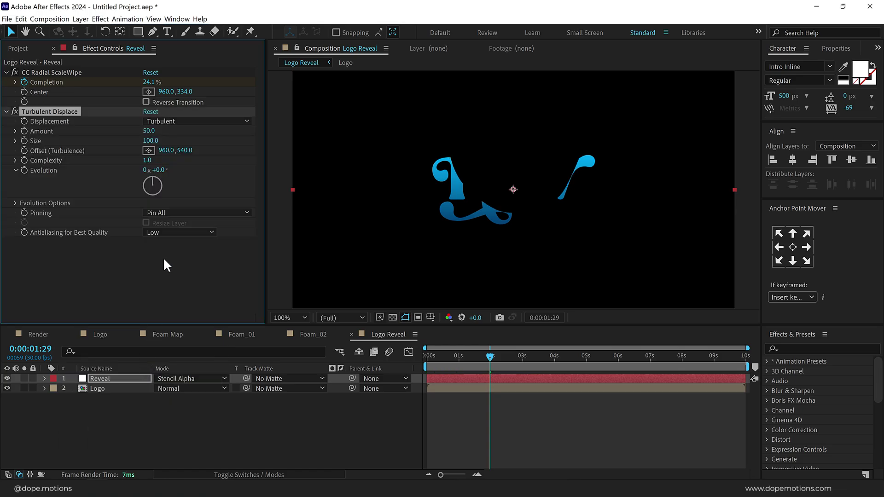
pyautogui.click(193, 121)
pyautogui.click(200, 166)
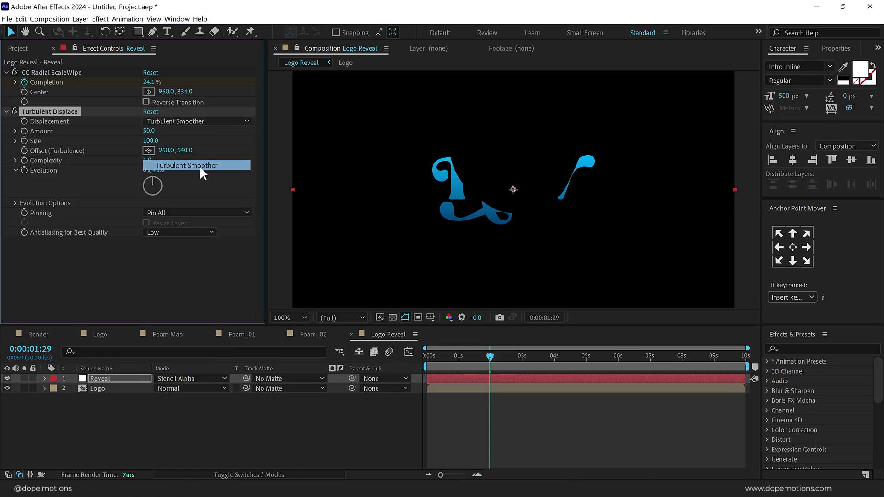
pyautogui.click(150, 132)
pyautogui.press('Return')
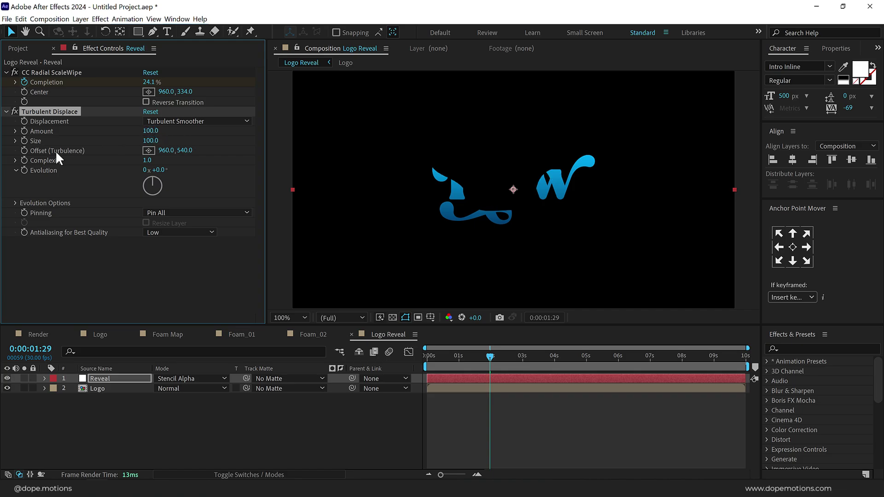
pyautogui.click(150, 141)
pyautogui.write('50')
pyautogui.press('Return')
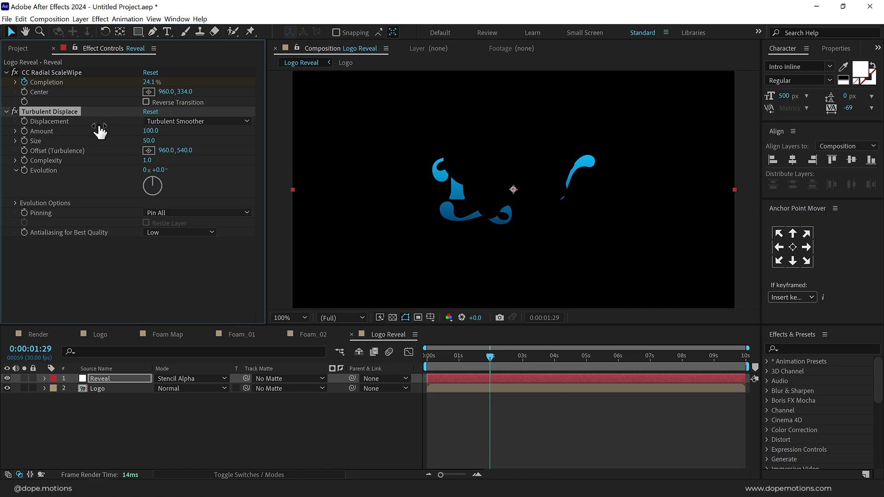
# Duplicate the displacement as Turbulent type with Amount 150 and preview the distortion.
pyautogui.hotkey('ctrl', 'd')
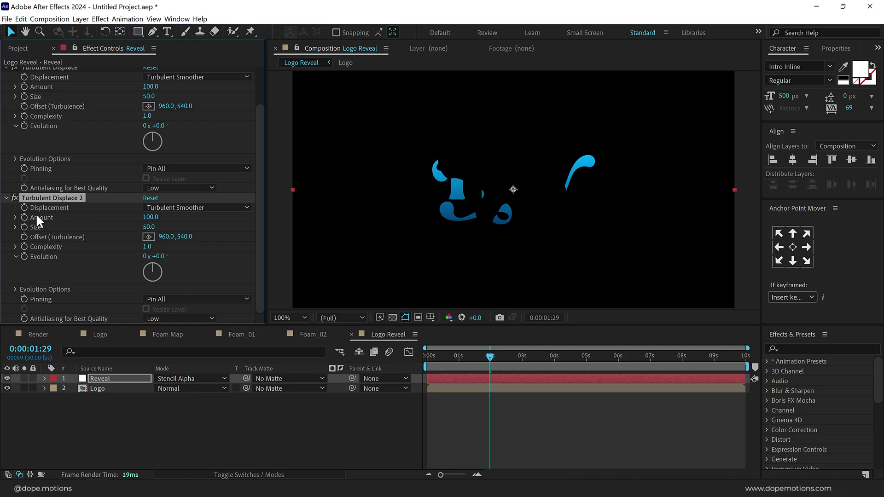
pyautogui.click(193, 207)
pyautogui.click(185, 220)
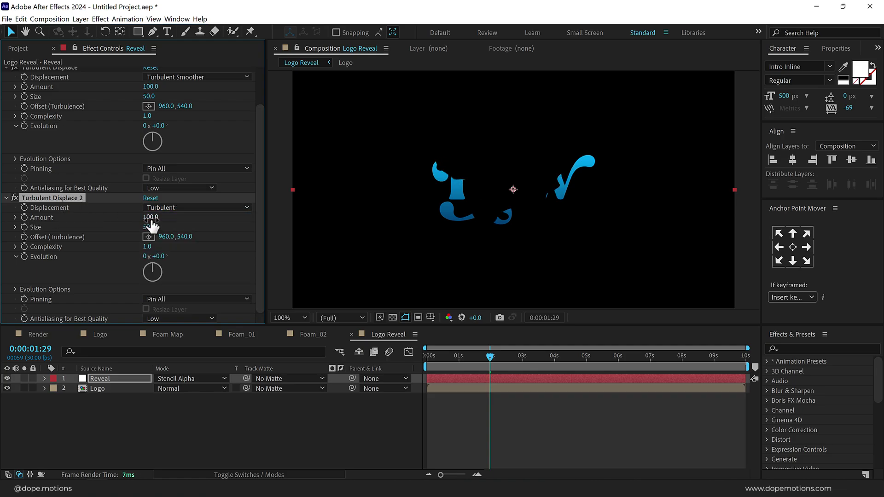
pyautogui.click(151, 217)
pyautogui.press('Return')
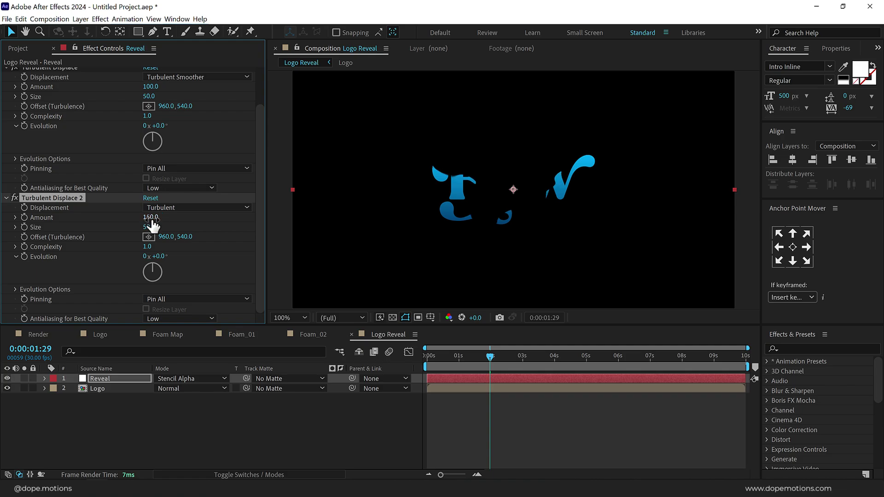
pyautogui.click(152, 226)
pyautogui.moveTo(456, 361); pyautogui.dragTo(497, 349)
pyautogui.scroll(1, 503, 223)
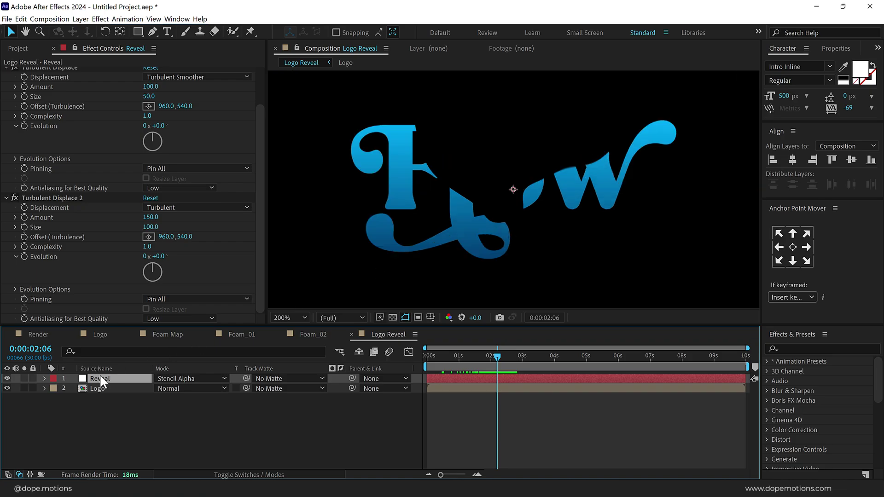
# Apply Roughen Edges to Reveal with Border 50 and Edge Sharpness 10.
pyautogui.hotkey('ctrl', 'space')
pyautogui.write('roug')
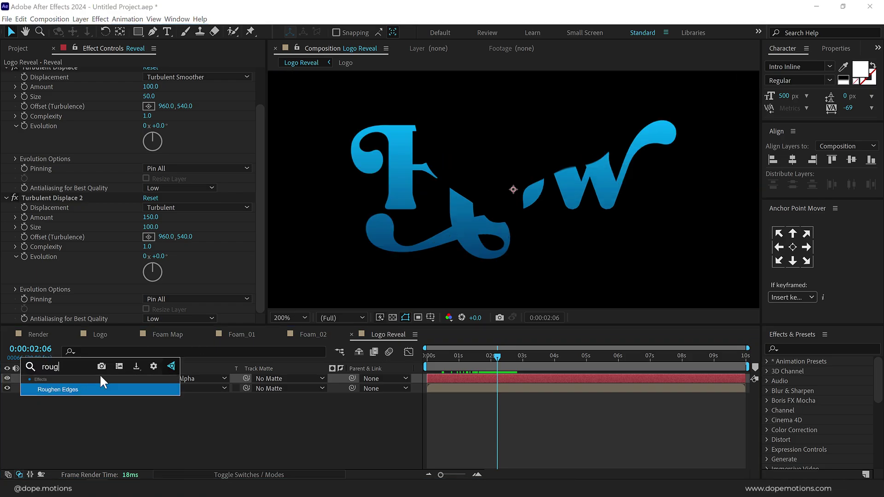
pyautogui.press('Return')
pyautogui.click(149, 218)
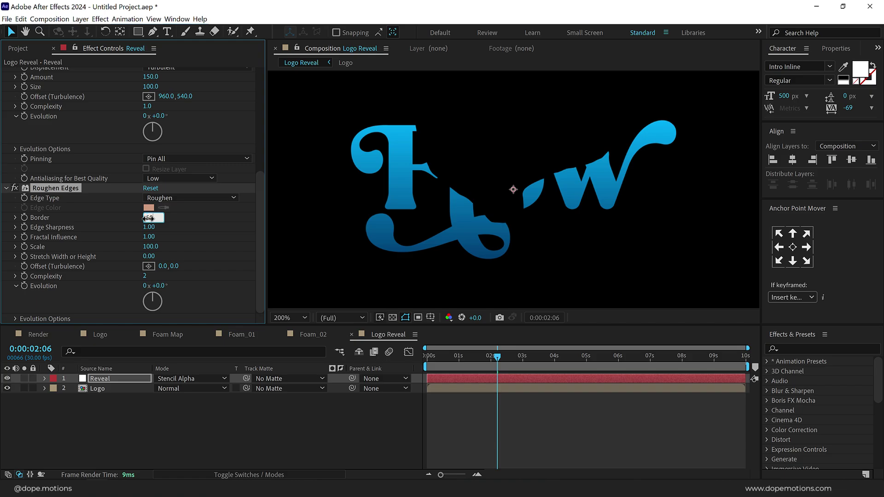
pyautogui.click(148, 227)
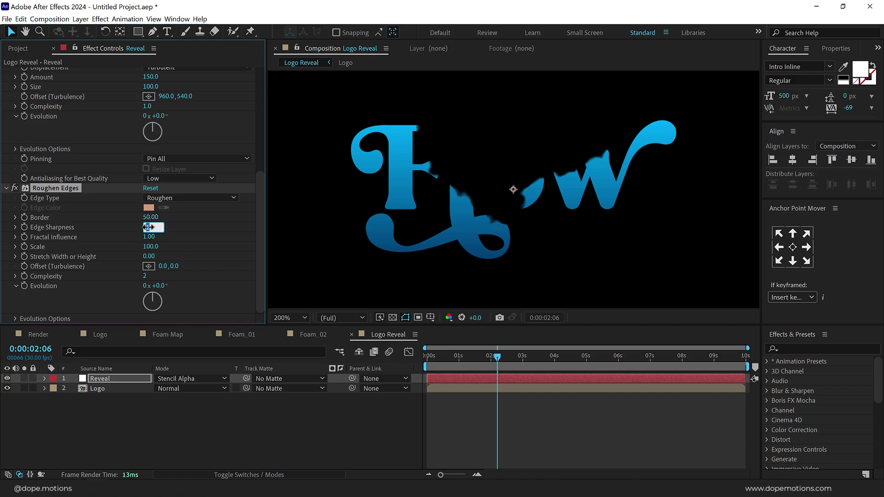
pyautogui.press('Return')
# Set the Roughen Edges Scale to 25 and Complexity to 3, previewing the result.
pyautogui.moveTo(150, 247); pyautogui.dragTo(149, 254)
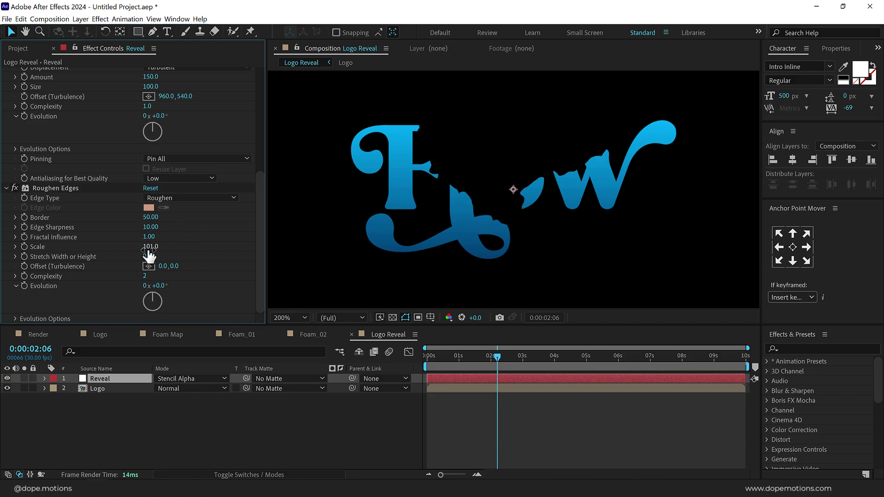
pyautogui.click(148, 247)
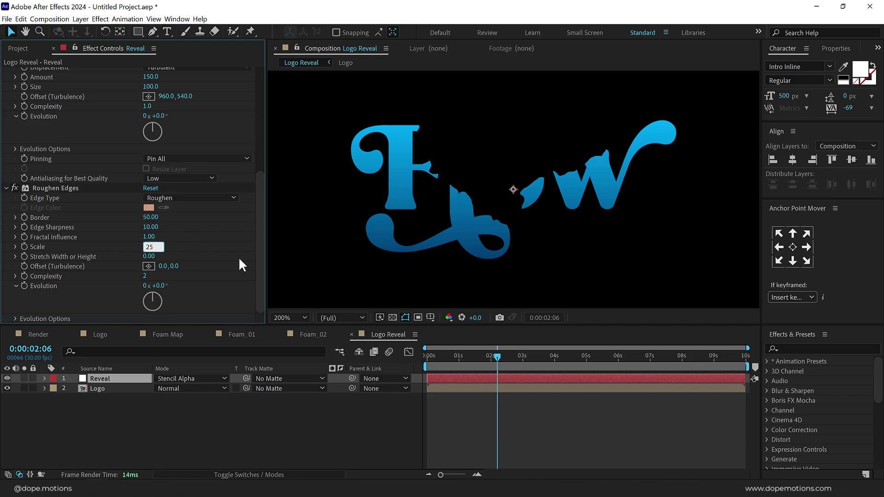
pyautogui.press('Return')
pyautogui.moveTo(492, 354)
pyautogui.mouseDown()
pyautogui.moveTo(477, 354)
pyautogui.moveTo(491, 353)
pyautogui.mouseUp()
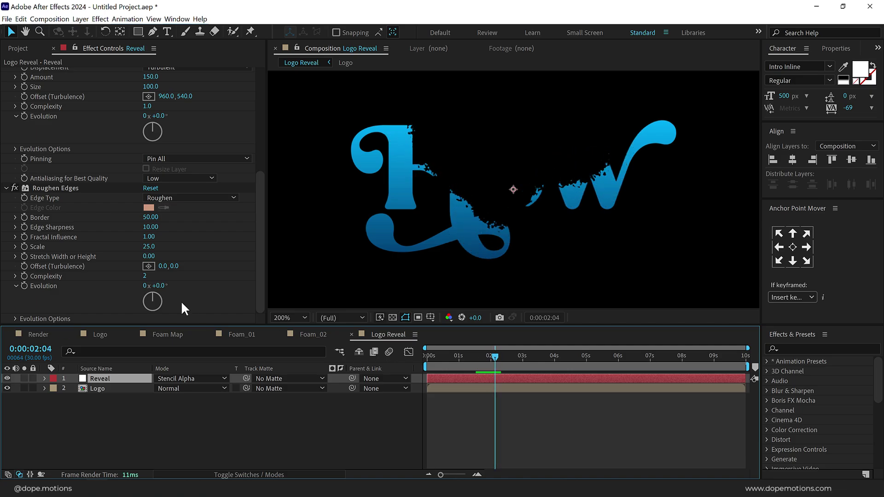
pyautogui.click(146, 277)
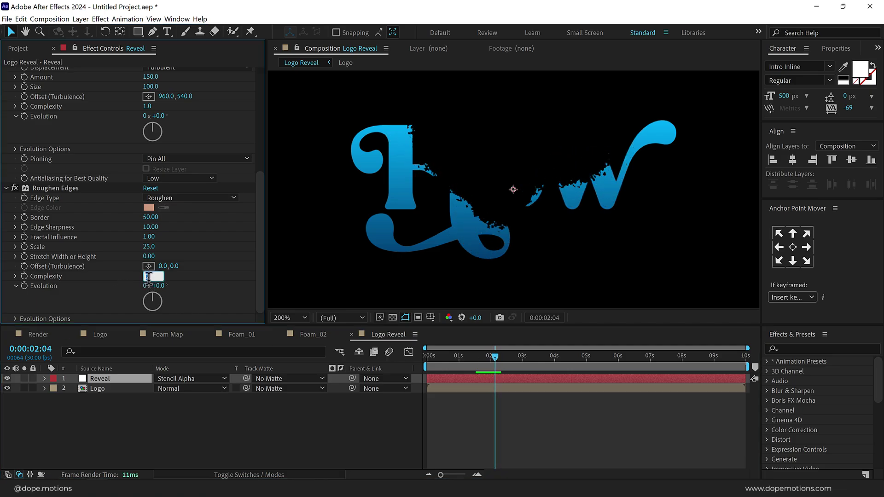
pyautogui.write('3')
pyautogui.press('Return')
pyautogui.moveTo(479, 352)
pyautogui.mouseDown()
pyautogui.moveTo(465, 355)
pyautogui.moveTo(513, 349)
pyautogui.moveTo(496, 353)
pyautogui.mouseUp()
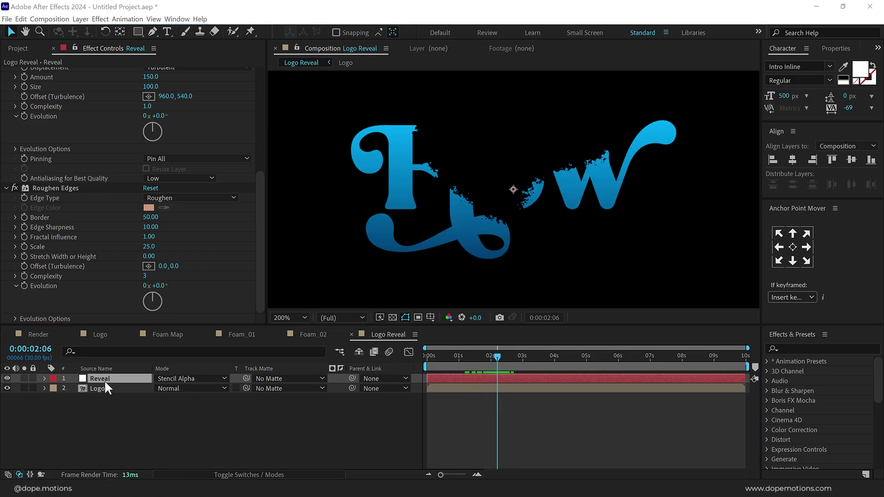
pyautogui.hotkey('ctrl', 'space')
# Apply CC Blobbylize to Reveal with the Logo layer as the Blob Layer.
pyautogui.write('cc bl')
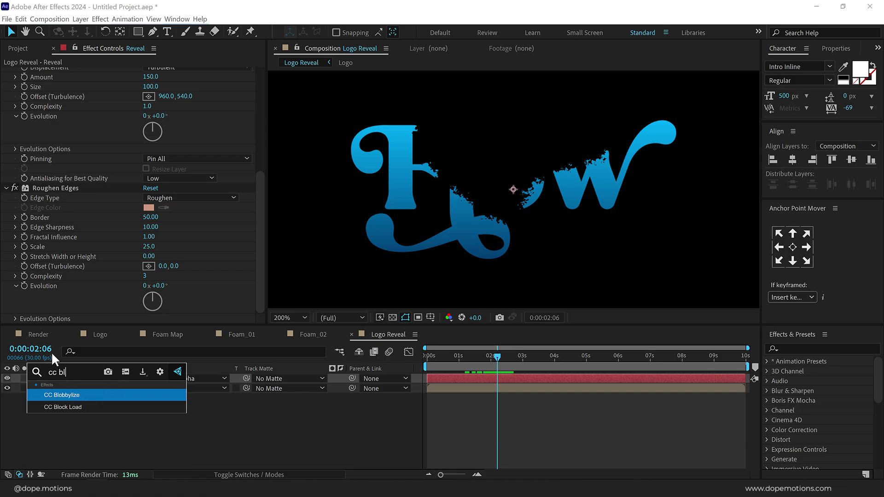
pyautogui.press('Return')
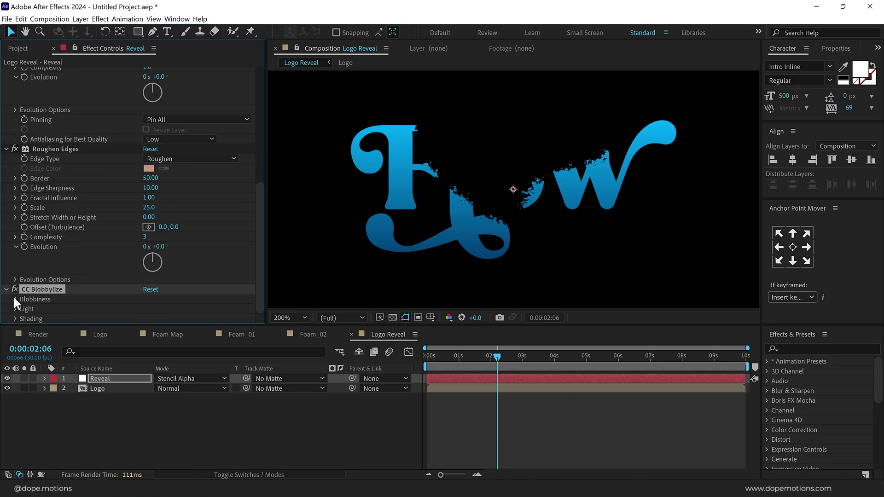
pyautogui.click(13, 295)
pyautogui.click(162, 287)
pyautogui.click(170, 321)
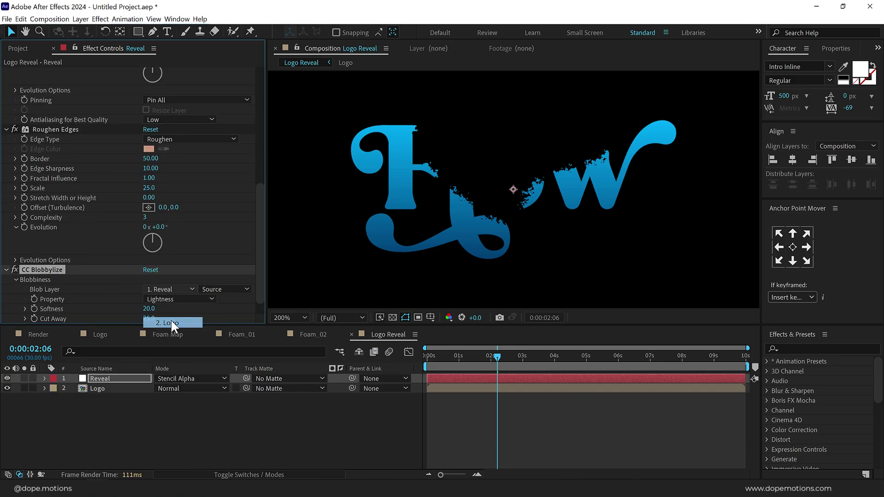
pyautogui.moveTo(488, 355)
pyautogui.mouseDown()
pyautogui.moveTo(465, 361)
pyautogui.moveTo(498, 358)
pyautogui.mouseUp()
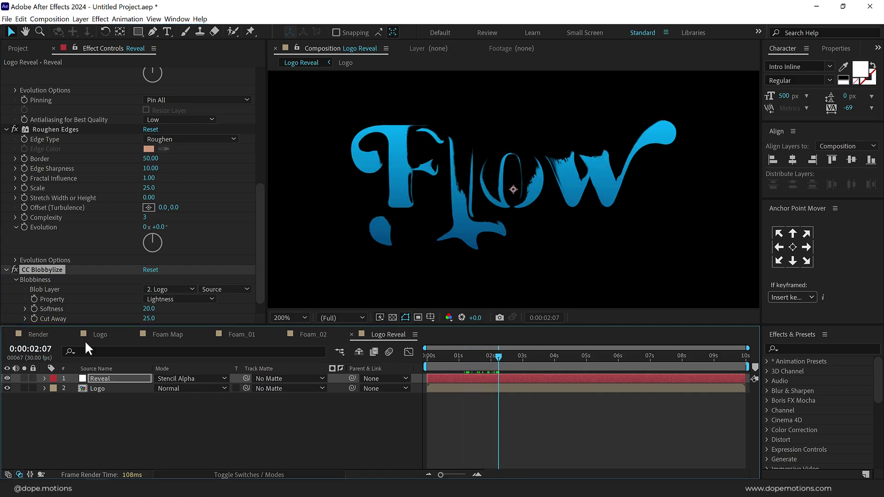
# Set the blob Property to Alpha, Softness 5.0 and Cut Away 30.0.
pyautogui.click(178, 298)
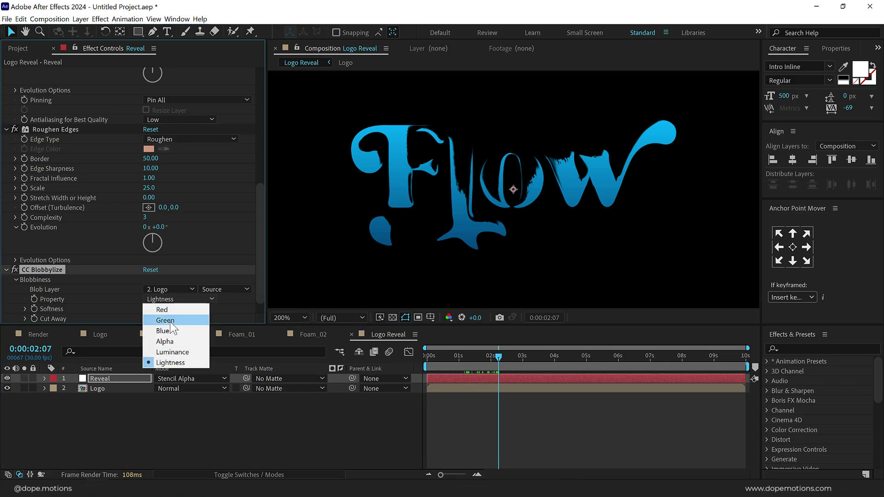
pyautogui.click(160, 342)
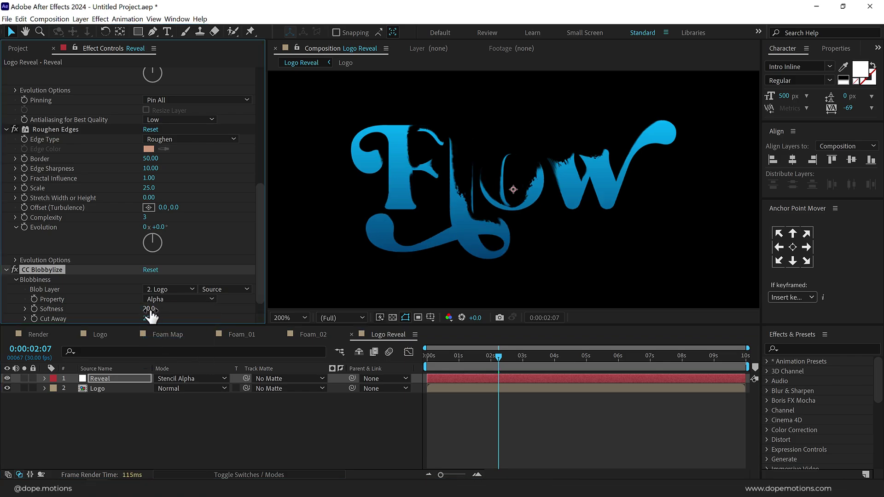
pyautogui.click(149, 309)
pyautogui.press('Return')
pyautogui.click(149, 319)
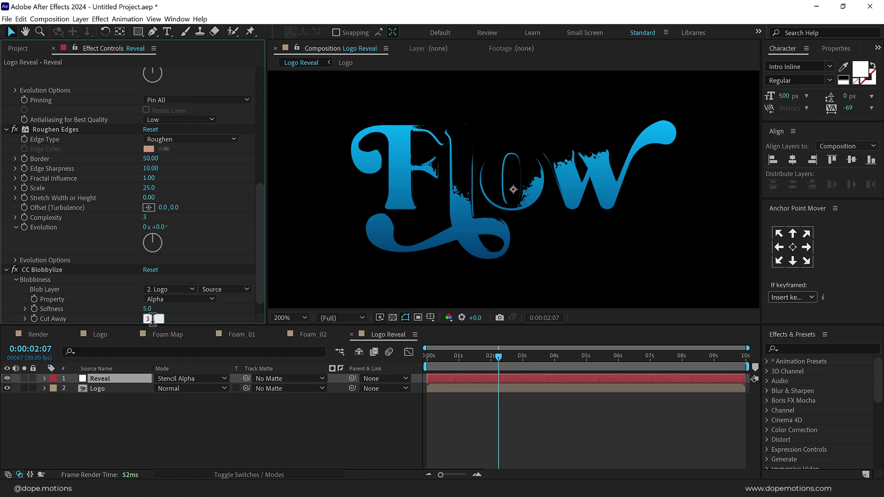
pyautogui.press('Return')
pyautogui.moveTo(484, 354); pyautogui.dragTo(498, 368)
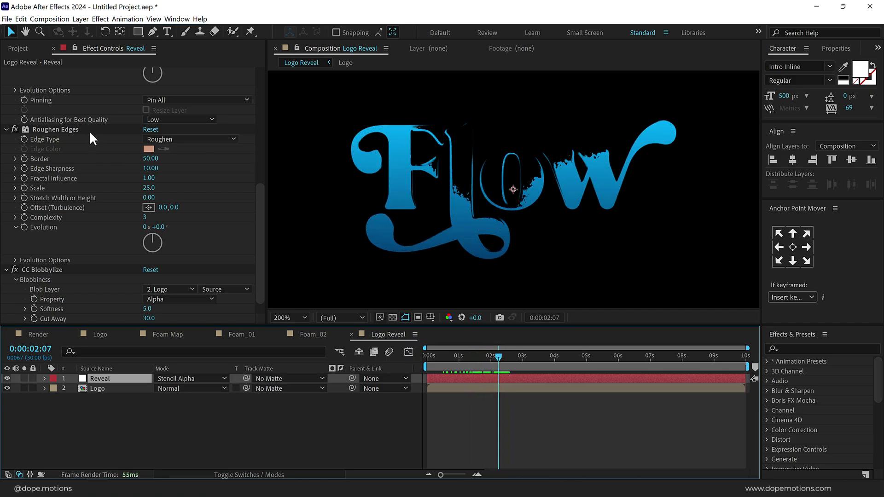
# Try a different Softness, revert it to 5.0, and show the Project panel.
pyautogui.moveTo(147, 224); pyautogui.dragTo(121, 214)
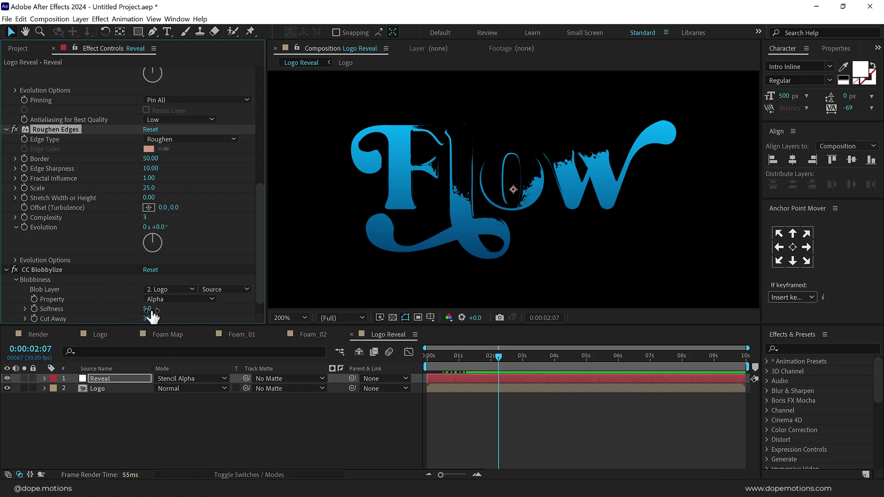
pyautogui.moveTo(150, 311); pyautogui.dragTo(184, 291)
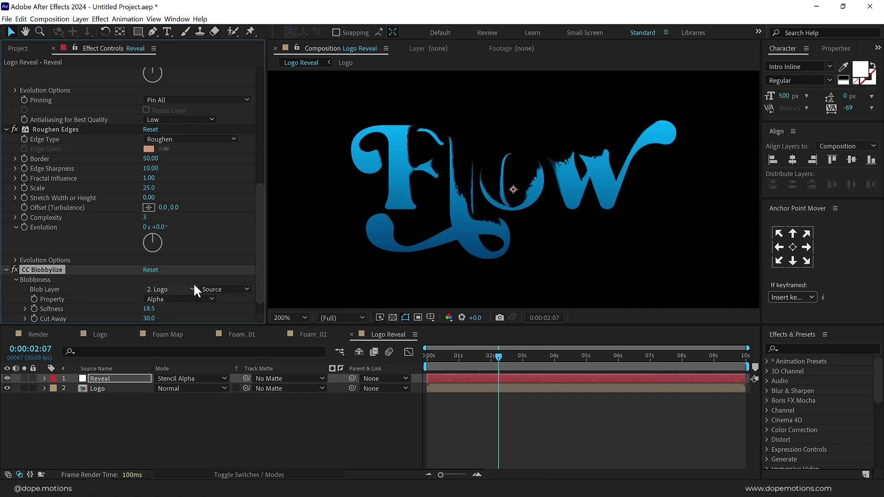
pyautogui.hotkey('ctrl', 'z')
pyautogui.moveTo(492, 353)
pyautogui.mouseDown()
pyautogui.moveTo(435, 350)
pyautogui.moveTo(516, 347)
pyautogui.moveTo(477, 350)
pyautogui.moveTo(495, 351)
pyautogui.mouseUp()
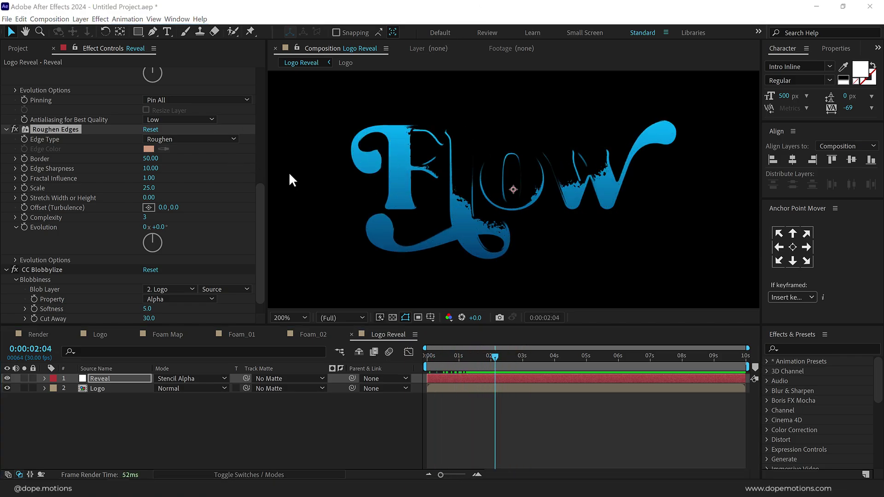
pyautogui.click(21, 45)
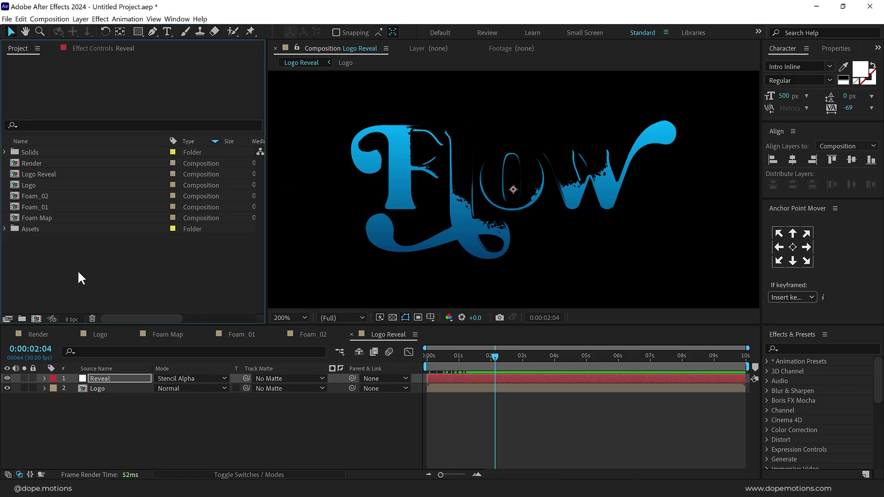
# Create a new composition named Reflection Map.
pyautogui.click(36, 319)
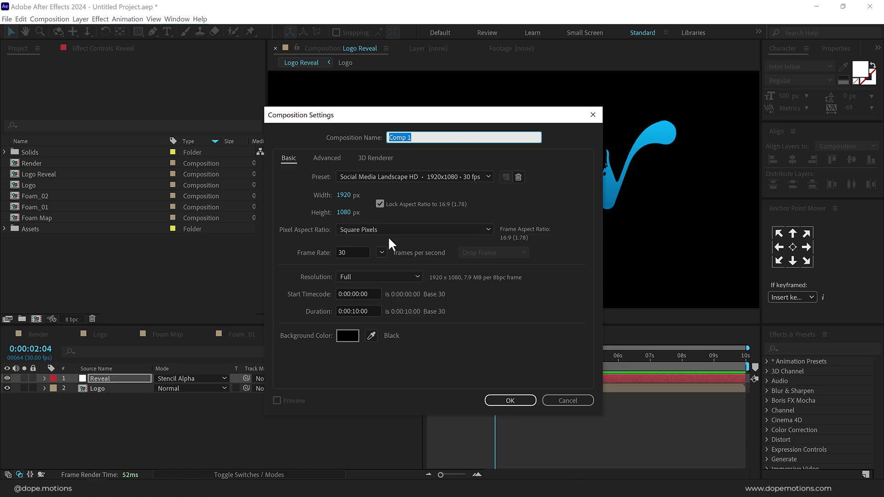
pyautogui.write('Reflection Map')
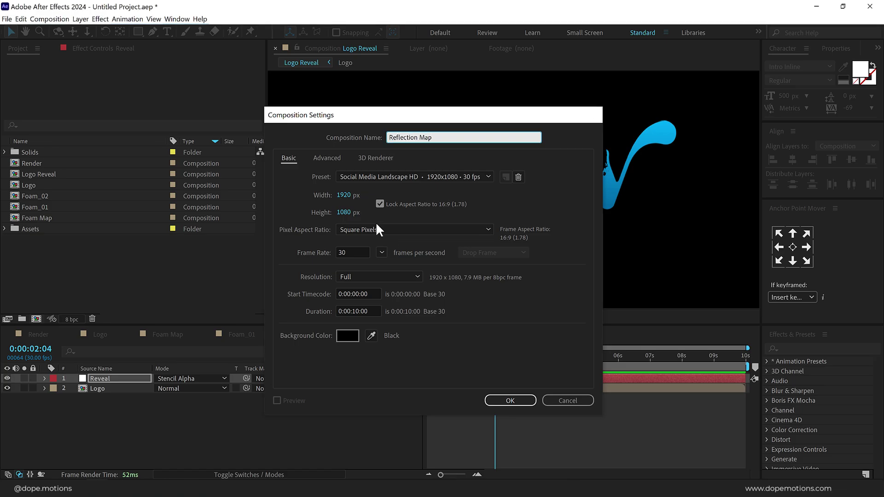
pyautogui.press('Return')
# Import hdri.png and file it into the Assets folder.
pyautogui.moveTo(181, 126); pyautogui.dragTo(140, 270)
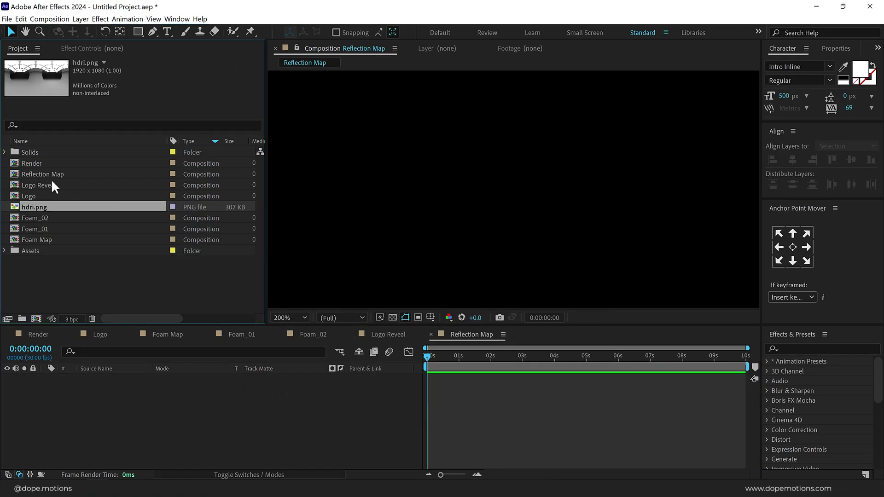
pyautogui.moveTo(40, 204); pyautogui.dragTo(44, 252)
pyautogui.click(5, 240)
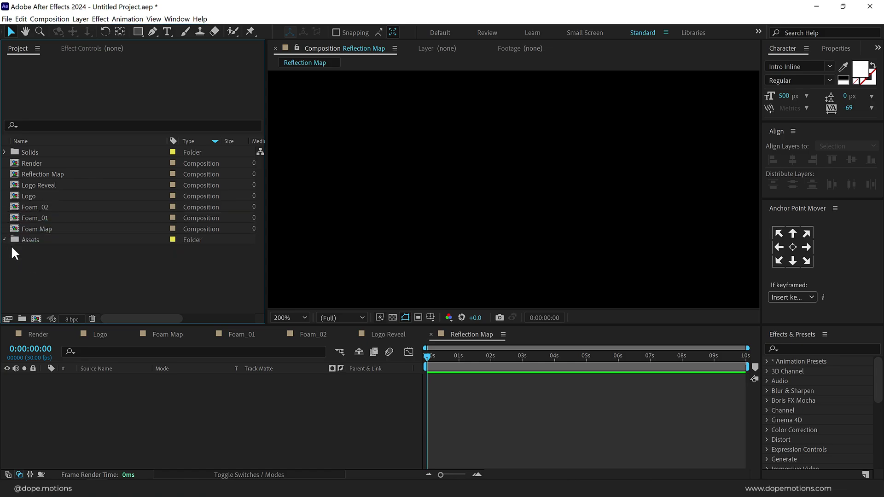
pyautogui.click(46, 252)
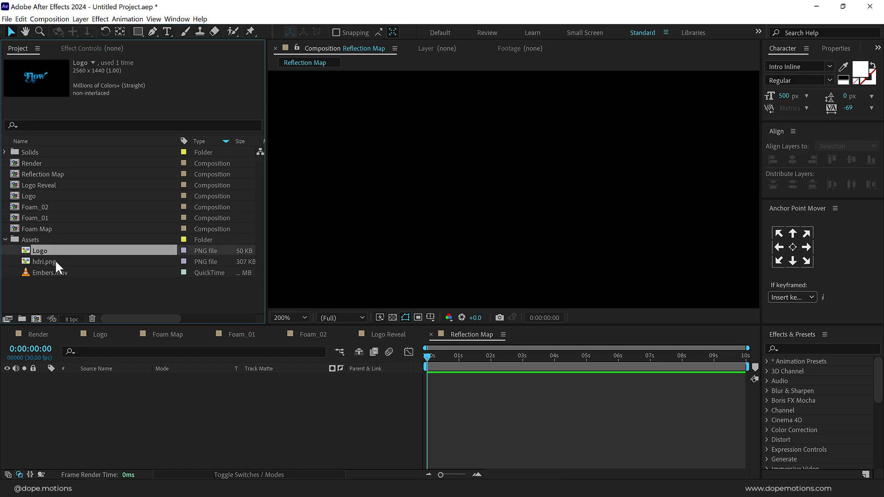
# Add hdri.png to the Reflection Map comp and scale it to 48%.
pyautogui.moveTo(54, 260); pyautogui.dragTo(108, 404)
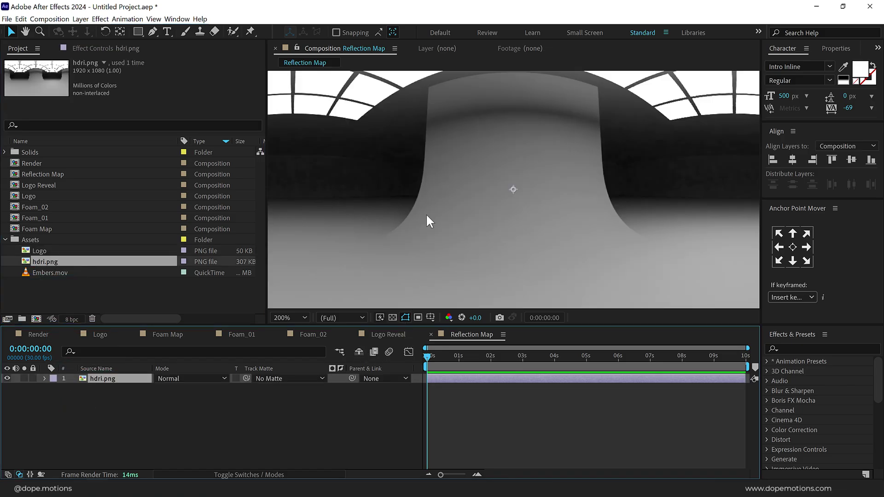
pyautogui.press(',')
pyautogui.press(',')
pyautogui.press(',')
pyautogui.press(',')
pyautogui.press('s')
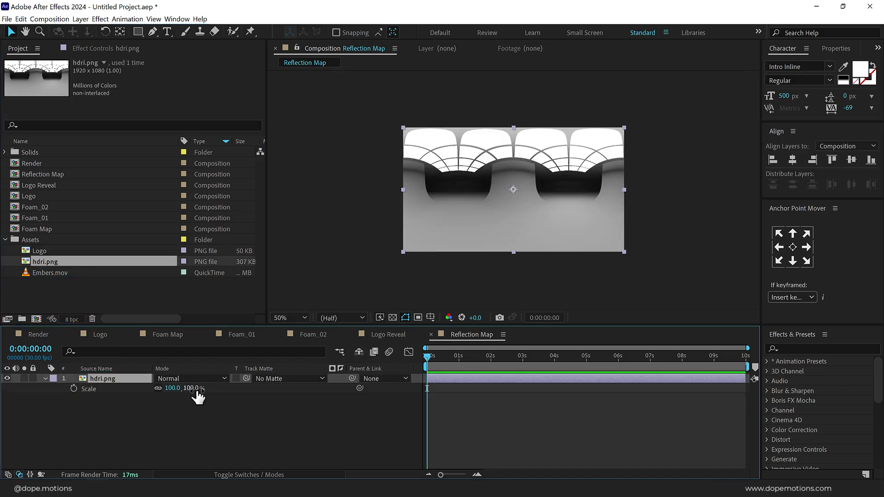
pyautogui.moveTo(193, 389); pyautogui.dragTo(170, 392)
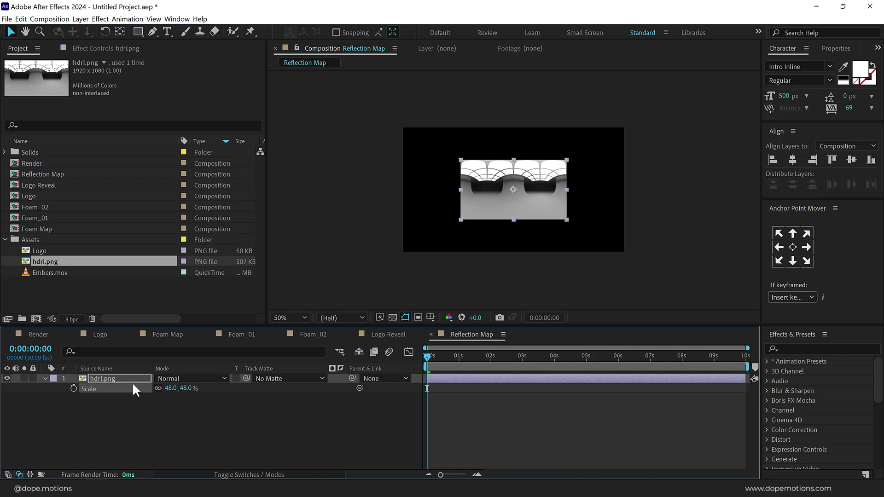
pyautogui.hotkey('ctrl', 'space')
# Apply Motion Tile to hdri.png and widen its Output Width.
pyautogui.write('motio')
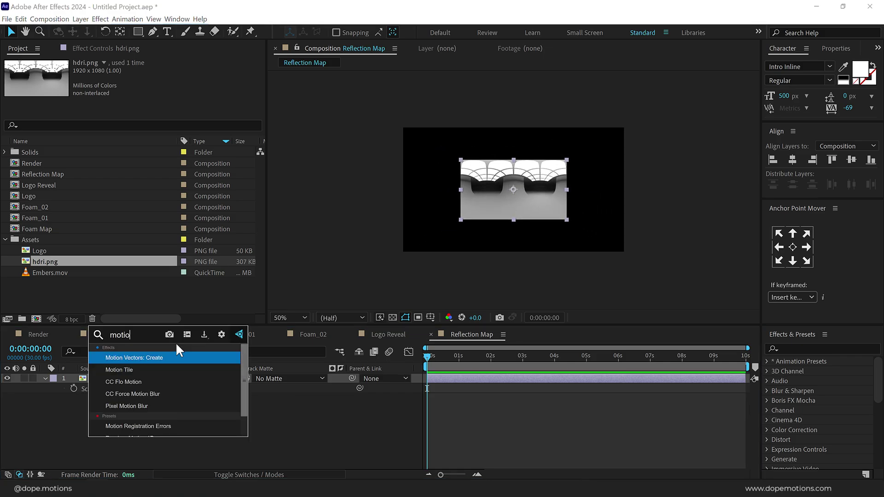
pyautogui.press('Down')
pyautogui.press('Return')
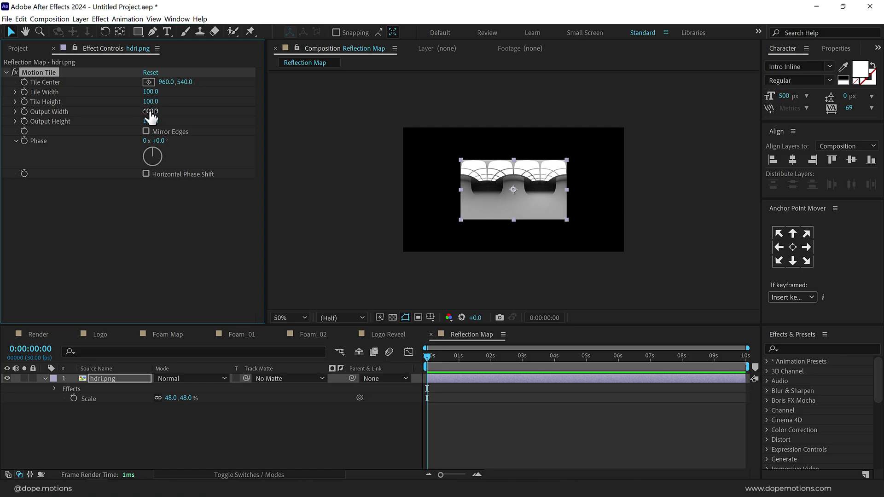
pyautogui.moveTo(150, 113)
pyautogui.mouseDown()
pyautogui.moveTo(173, 110)
pyautogui.moveTo(151, 109)
pyautogui.mouseUp()
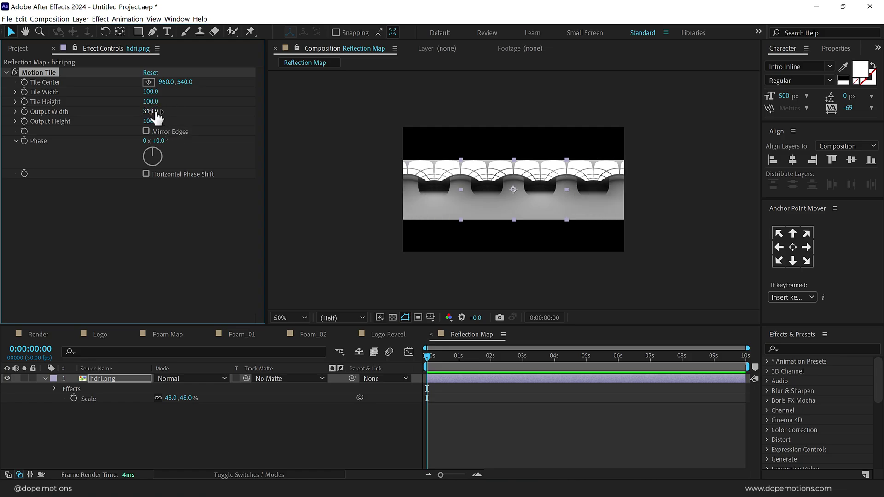
pyautogui.moveTo(514, 189)
pyautogui.mouseDown()
pyautogui.moveTo(510, 158)
pyautogui.moveTo(509, 193)
pyautogui.mouseUp()
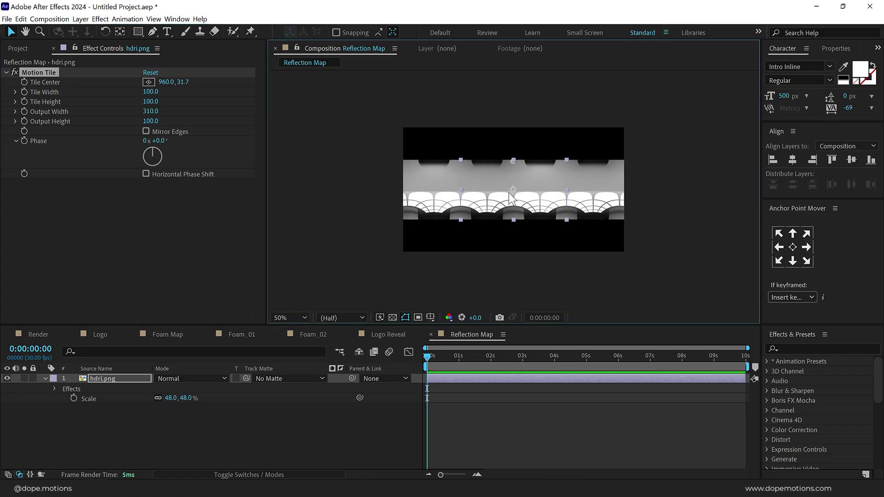
pyautogui.hotkey('ctrl', 'z')
# Move the tiled layer up in the frame and enable Mirror Edges.
pyautogui.click(593, 199)
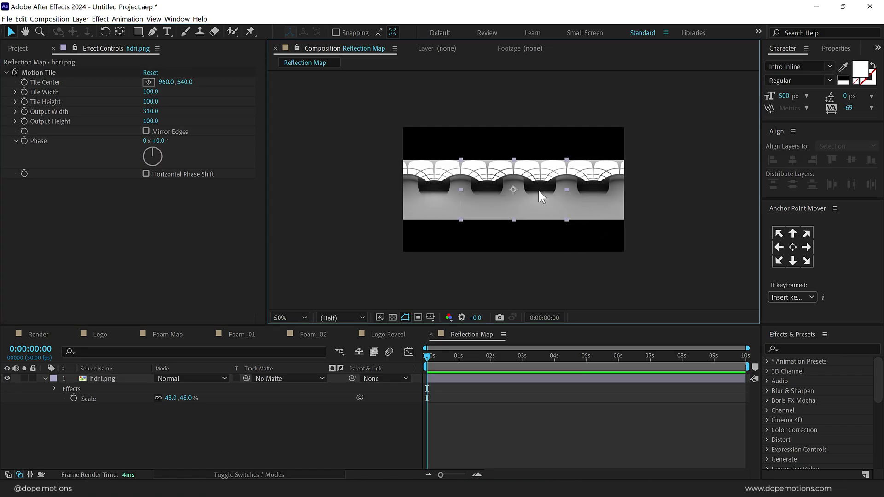
pyautogui.press('p')
pyautogui.moveTo(181, 388); pyautogui.dragTo(20, 392)
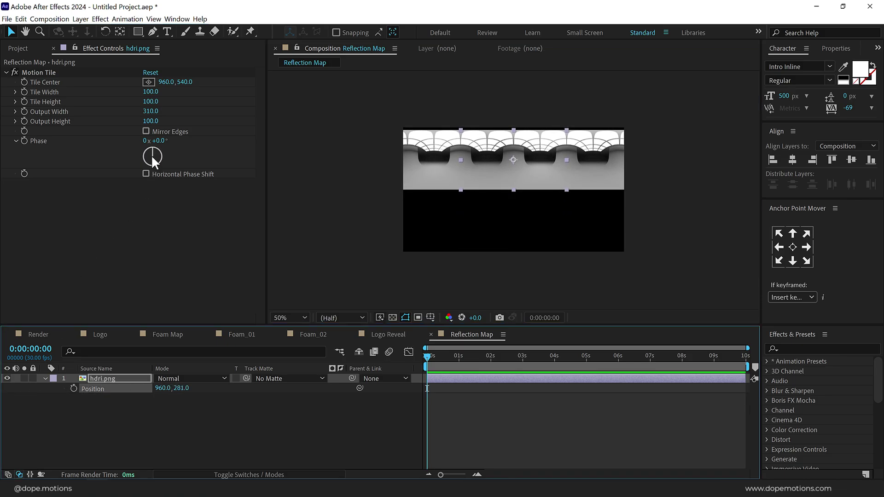
pyautogui.click(146, 131)
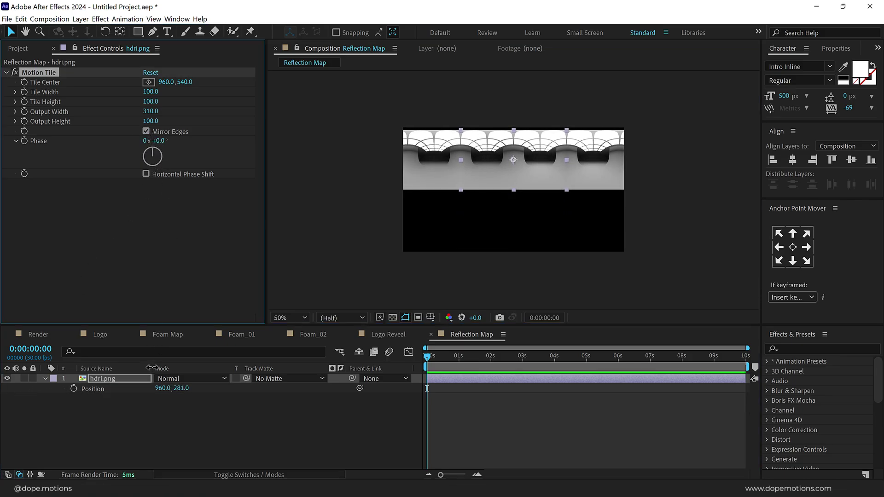
# Scale the layer to 58%, set Output Height 1090 and Tile Center 960, 1188.
pyautogui.press('s')
pyautogui.moveTo(186, 388); pyautogui.dragTo(191, 388)
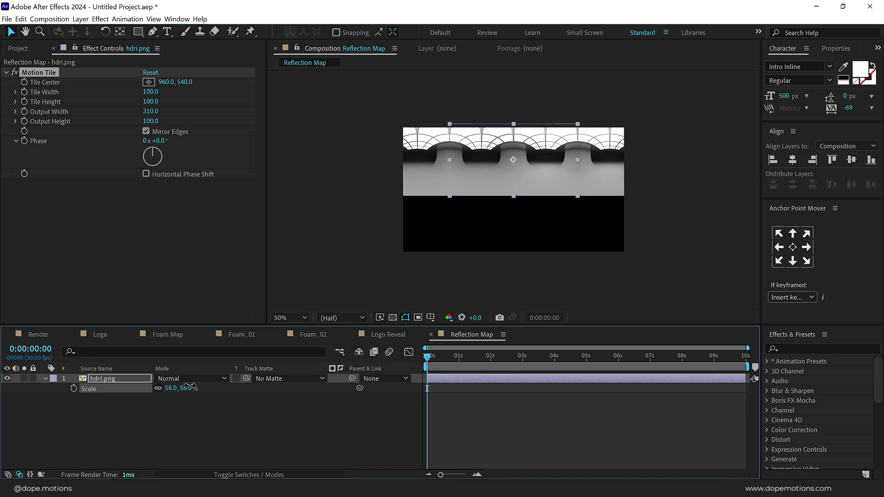
pyautogui.moveTo(151, 121); pyautogui.dragTo(197, 113)
pyautogui.moveTo(183, 82); pyautogui.dragTo(553, 78)
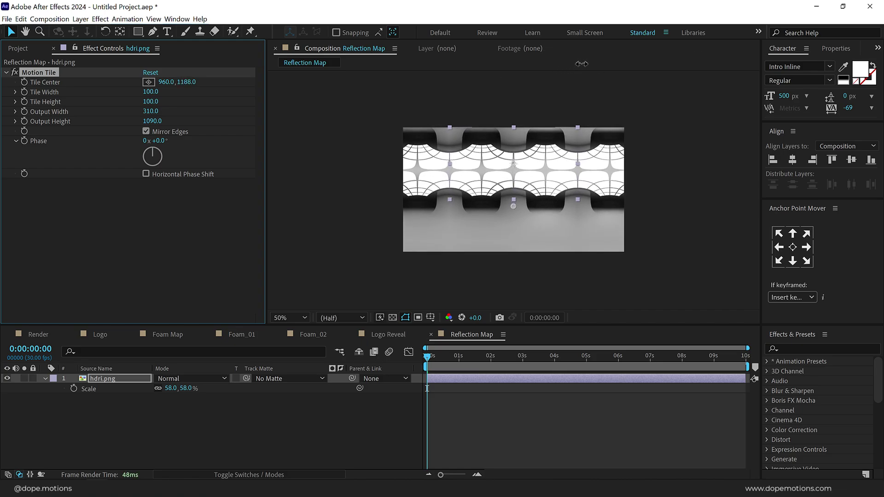
# Keyframe hdri.png's Position from 280, 311 at 0s to 1574, 311 at 9:29.
pyautogui.click(134, 377)
pyautogui.press('p')
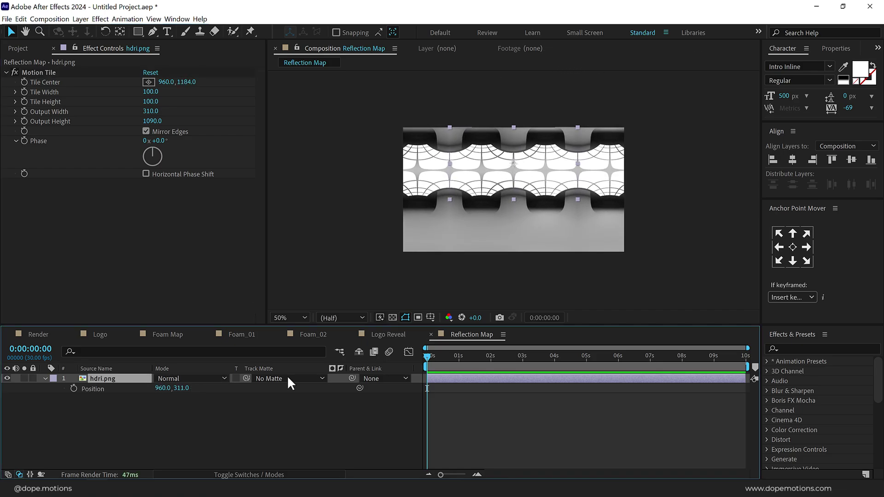
pyautogui.click(73, 388)
pyautogui.moveTo(514, 179); pyautogui.dragTo(435, 180)
pyautogui.moveTo(440, 355); pyautogui.dragTo(746, 364)
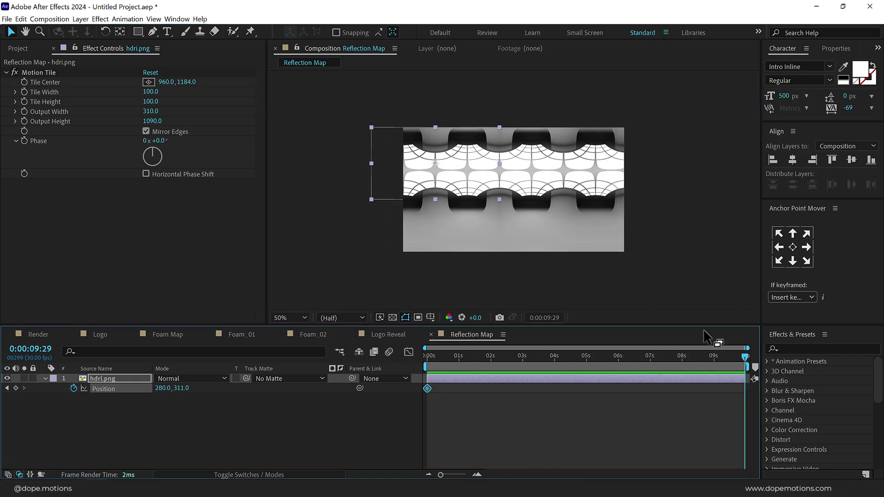
pyautogui.moveTo(451, 174); pyautogui.dragTo(636, 180)
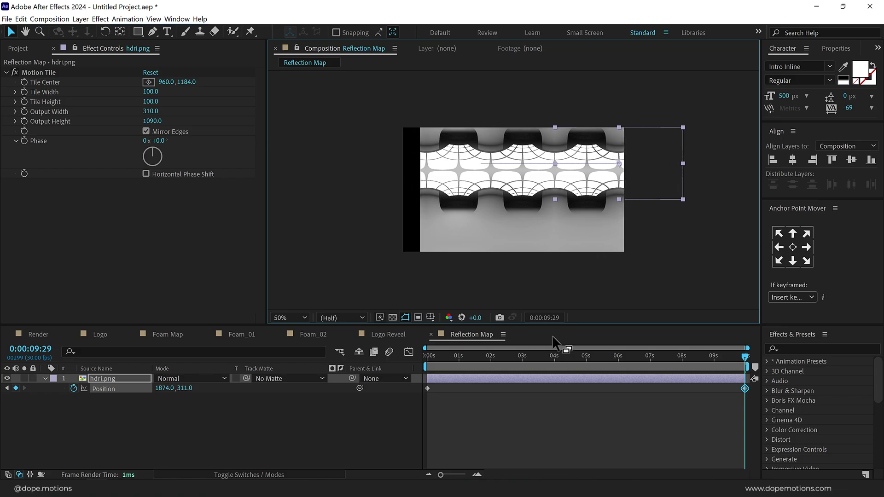
# Preview the horizontal slide of the reflection layer from the start.
pyautogui.click(449, 358)
pyautogui.press('space')
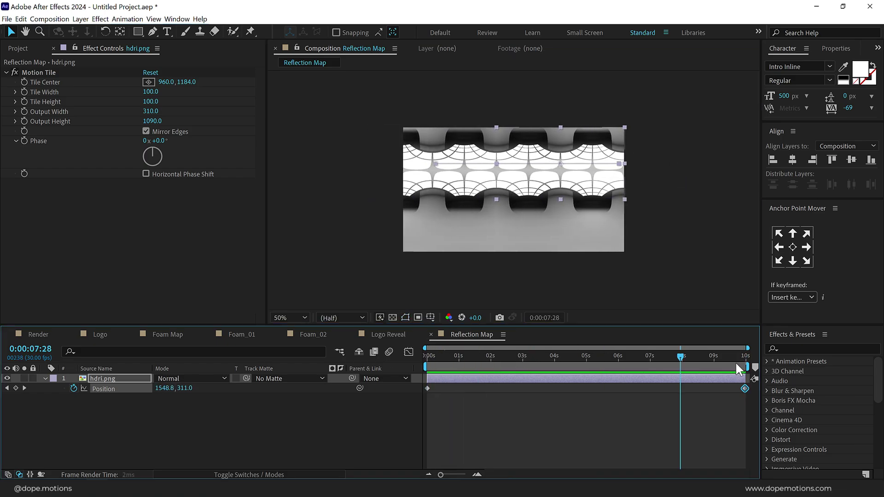
pyautogui.click(541, 166)
pyautogui.click(565, 183)
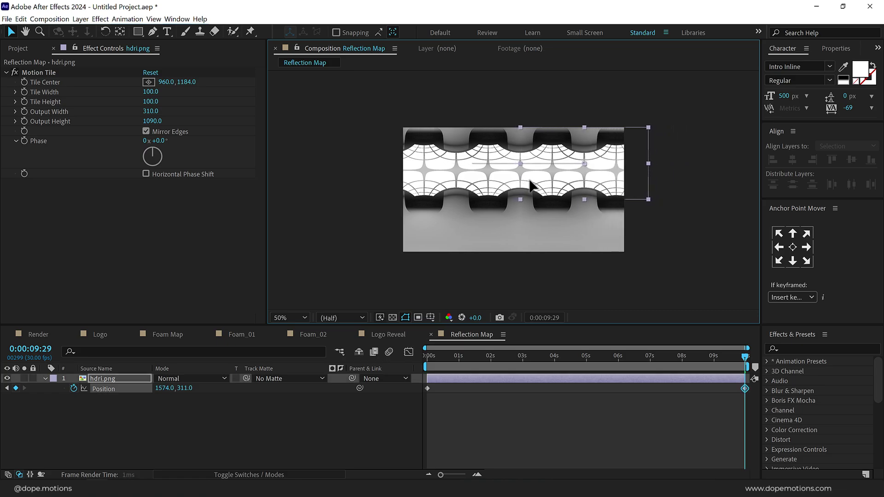
pyautogui.press('Home')
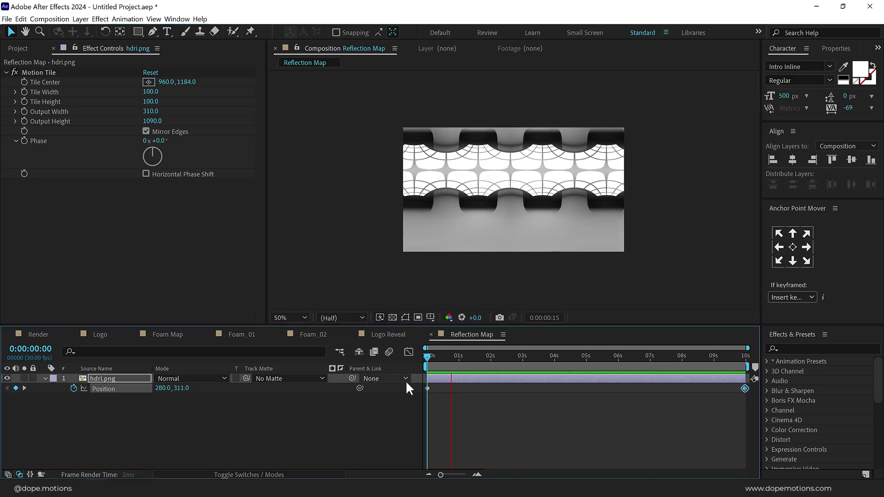
pyautogui.press('space')
pyautogui.click(541, 355)
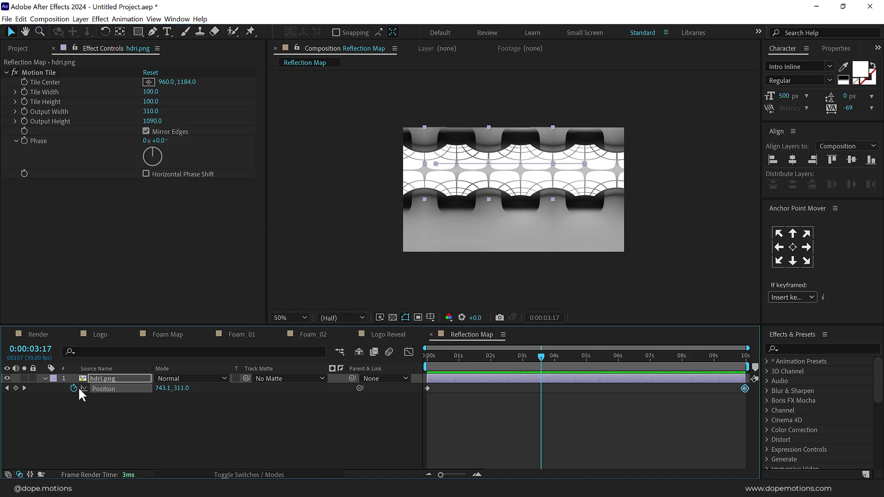
# Collapse the layer properties and the Assets folder, then start a new composition.
pyautogui.click(45, 379)
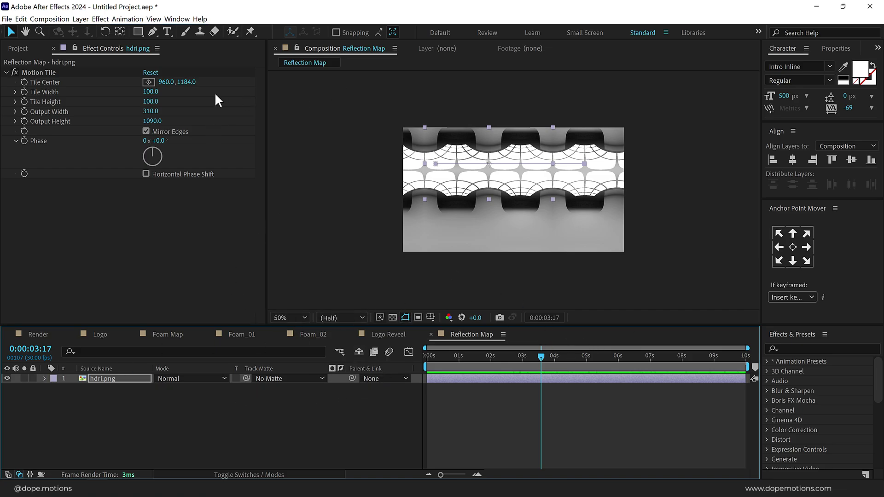
pyautogui.click(16, 47)
pyautogui.click(59, 283)
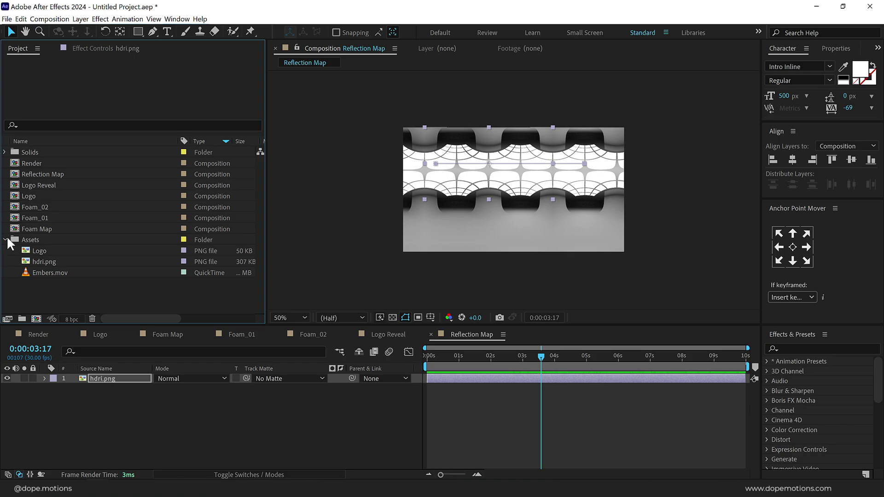
pyautogui.click(6, 240)
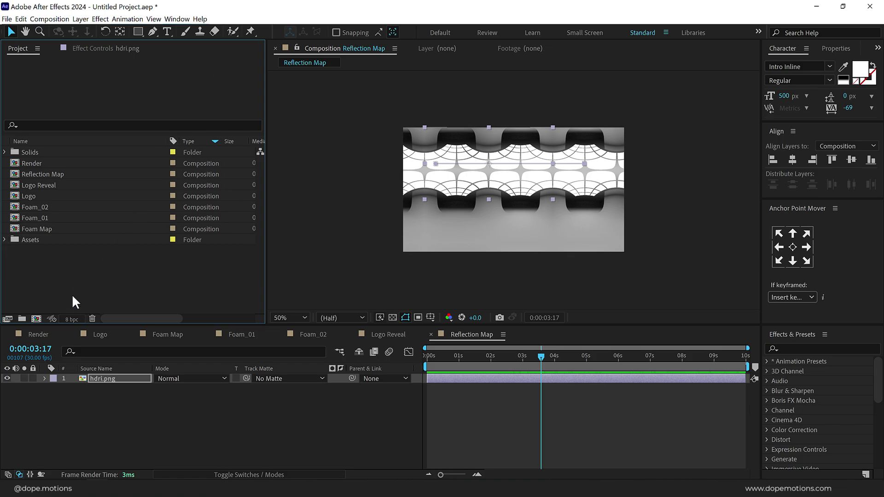
pyautogui.click(37, 319)
# Create the Ref Reveal comp with Reflection Map stacked above the Logo comp.
pyautogui.write('R')
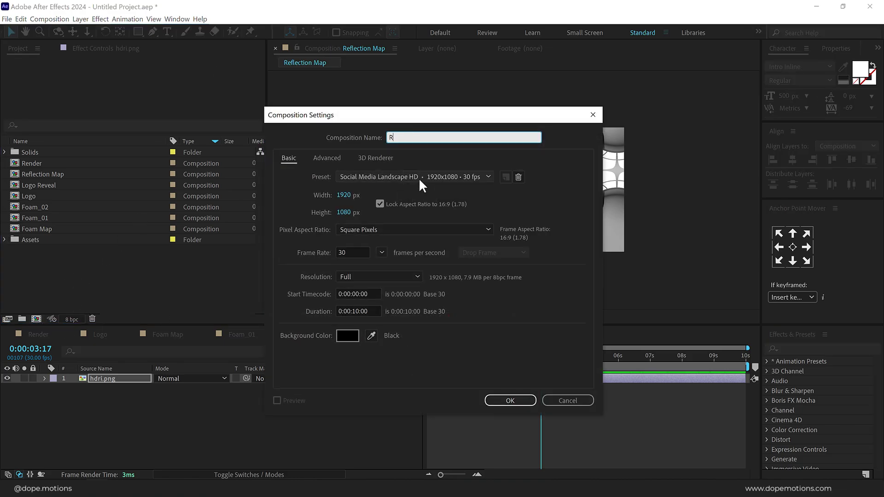
pyautogui.write('ef Reveal')
pyautogui.press('Return')
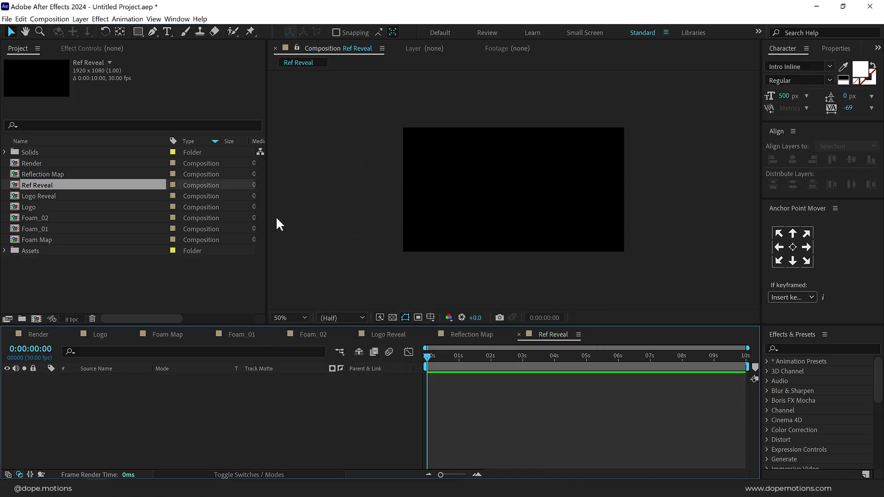
pyautogui.moveTo(35, 206); pyautogui.dragTo(78, 425)
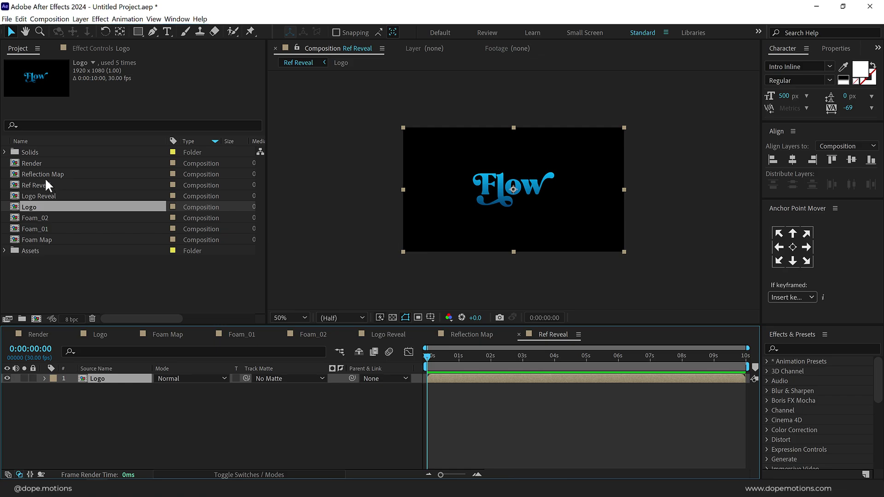
pyautogui.moveTo(42, 174); pyautogui.dragTo(95, 376)
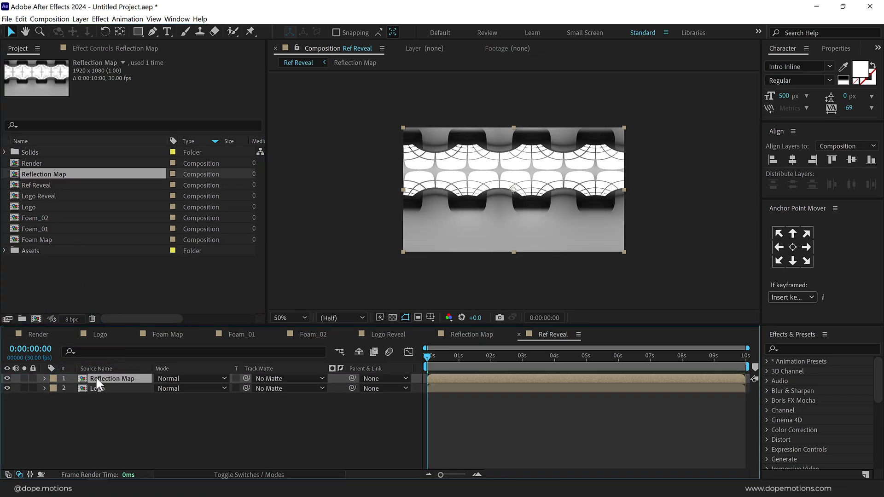
# Add Turbulent Displace to Reflection Map as Turbulent Smoother with Amount 100.
pyautogui.hotkey('ctrl', 'space')
pyautogui.write('tur')
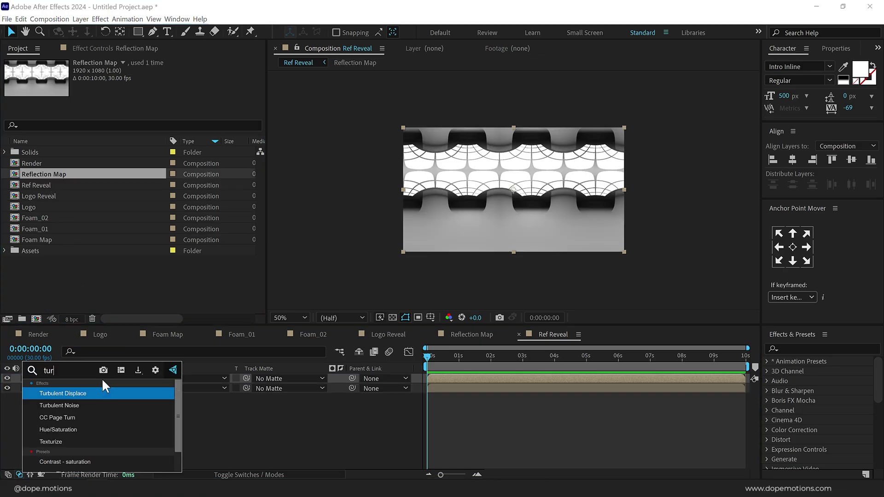
pyautogui.press('Return')
pyautogui.click(179, 83)
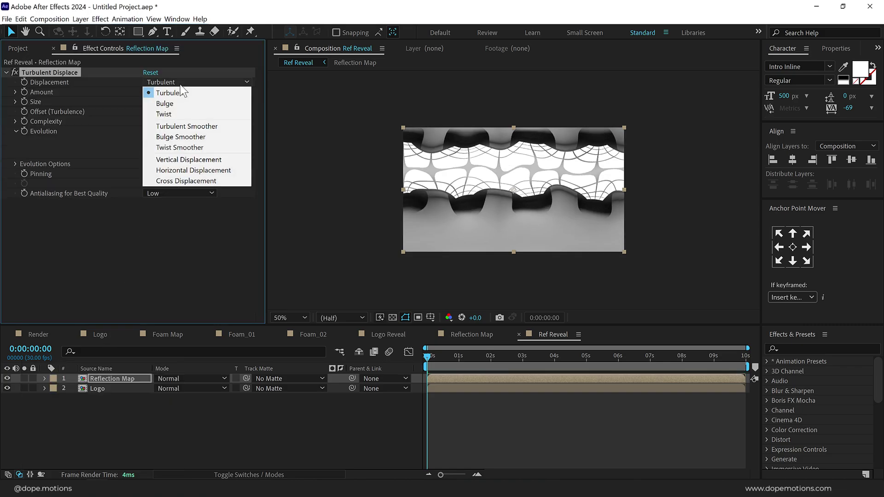
pyautogui.click(189, 126)
pyautogui.click(152, 92)
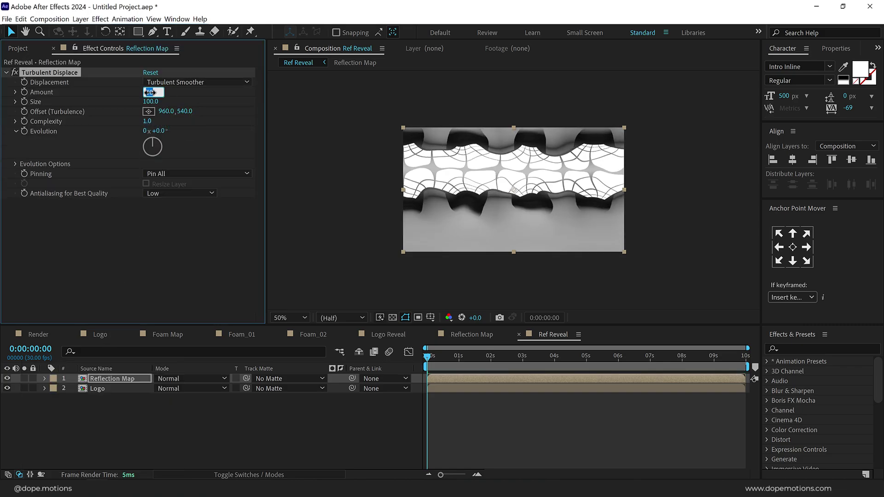
pyautogui.write('100')
pyautogui.press('Return')
# Apply Fast Box Blur with a Blur Radius of 7.0 and deselect the layer.
pyautogui.hotkey('ctrl', 'space')
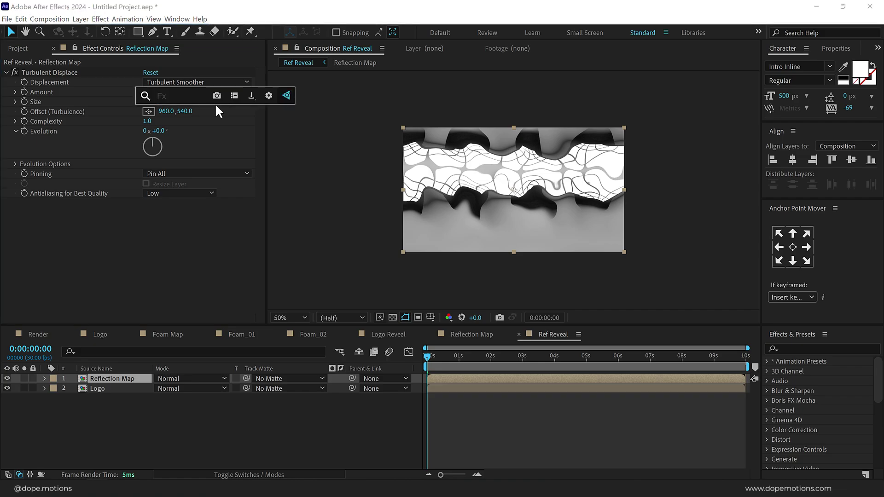
pyautogui.write('fast')
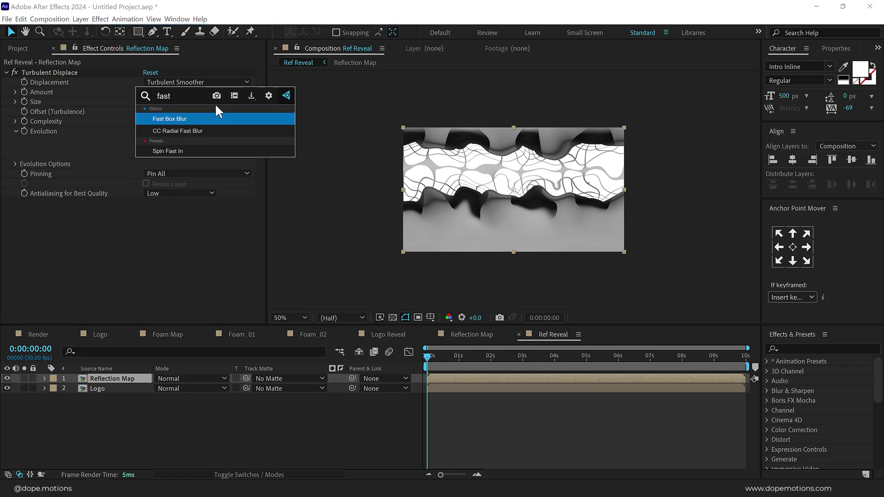
pyautogui.click(196, 118)
pyautogui.press('.')
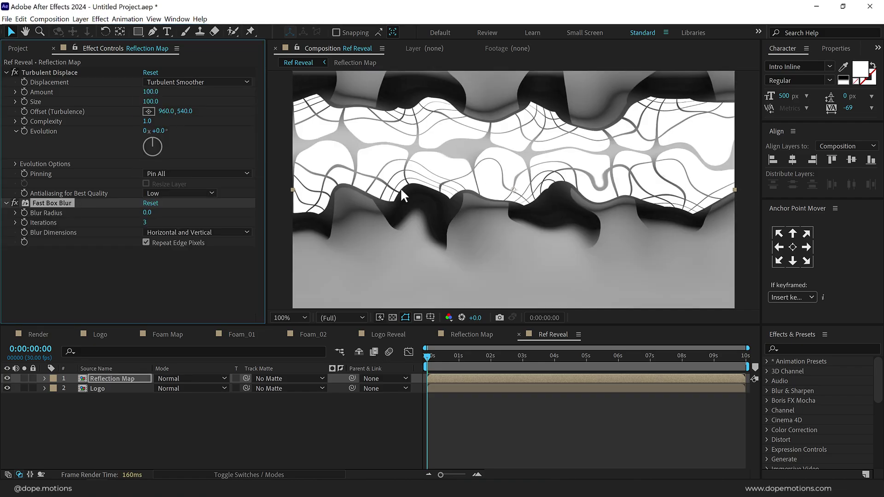
pyautogui.click(145, 213)
pyautogui.write('7')
pyautogui.press('Return')
pyautogui.press('space')
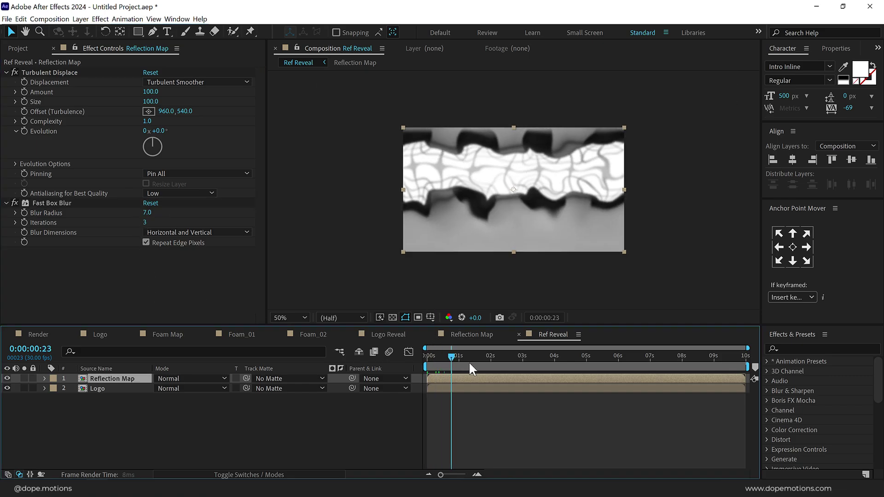
pyautogui.click(131, 425)
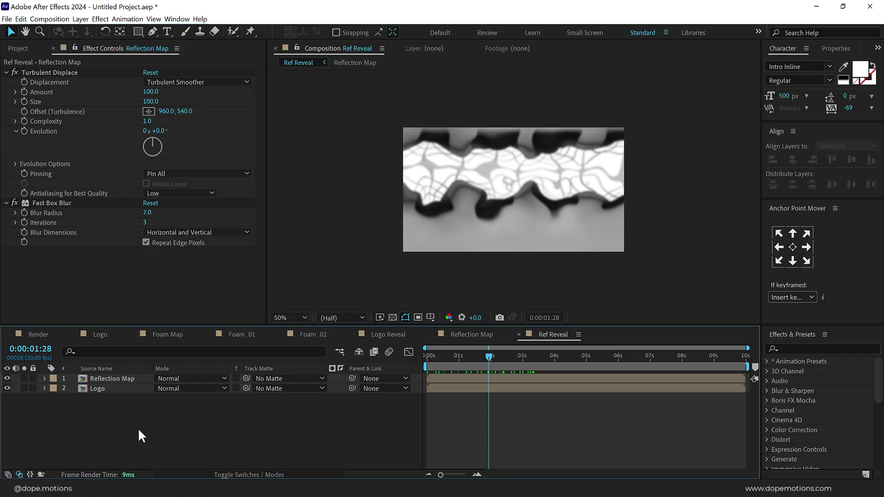
# Add a white solid named Displace on top of Ref Reveal and set its mode to Stencil Alpha.
pyautogui.hotkey('ctrl', 'y')
pyautogui.write('Disp')
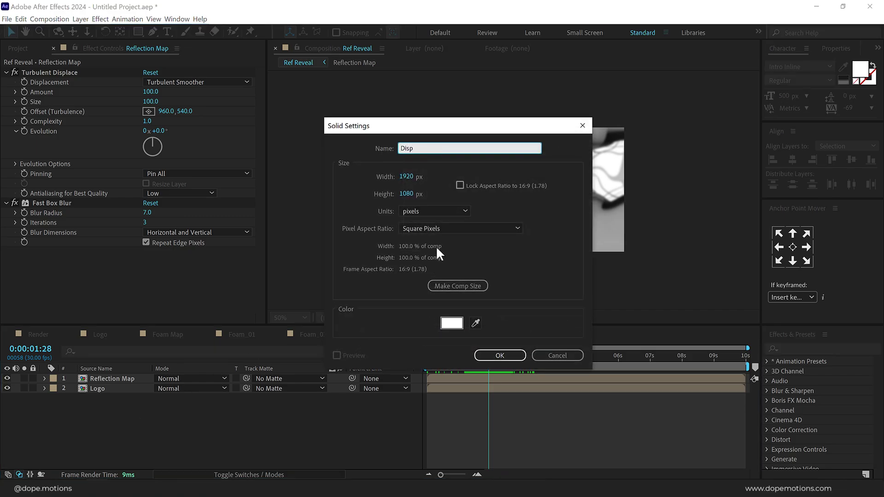
pyautogui.write('lace')
pyautogui.click(488, 357)
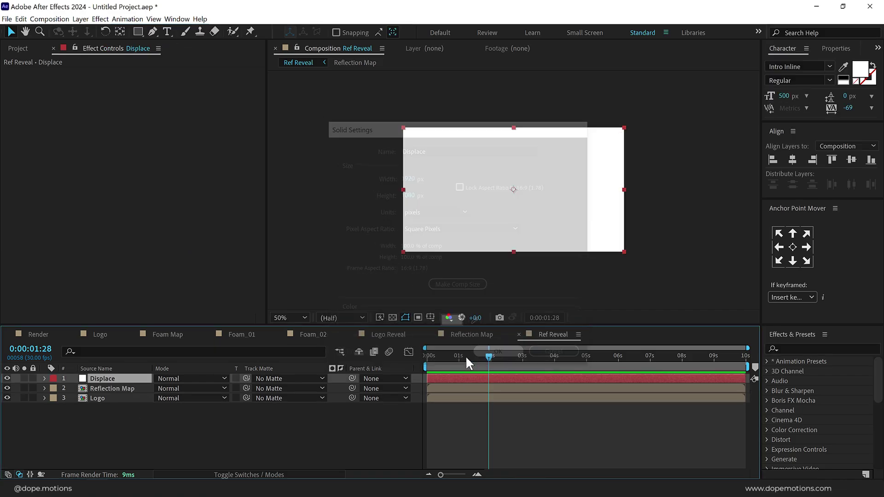
pyautogui.click(208, 378)
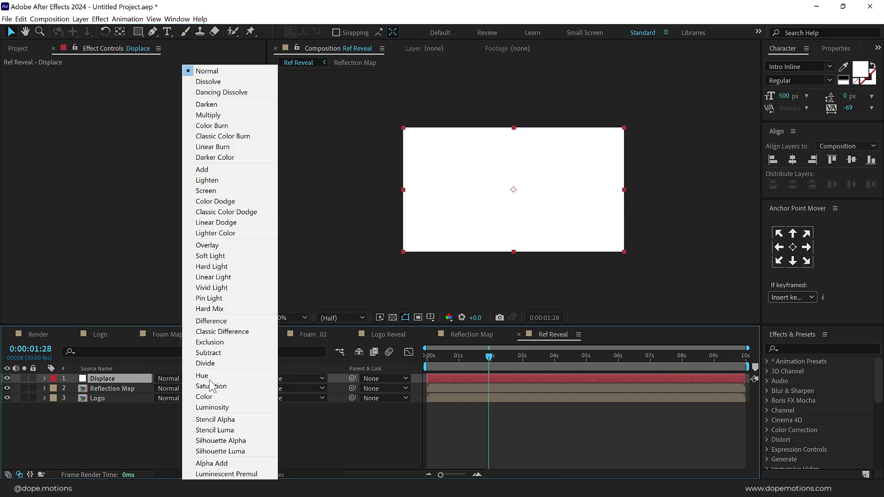
pyautogui.click(235, 418)
# Search effects for 'cc', dismiss the search, and switch to the Logo Reveal comp.
pyautogui.hotkey('ctrl', 'space')
pyautogui.write('cc')
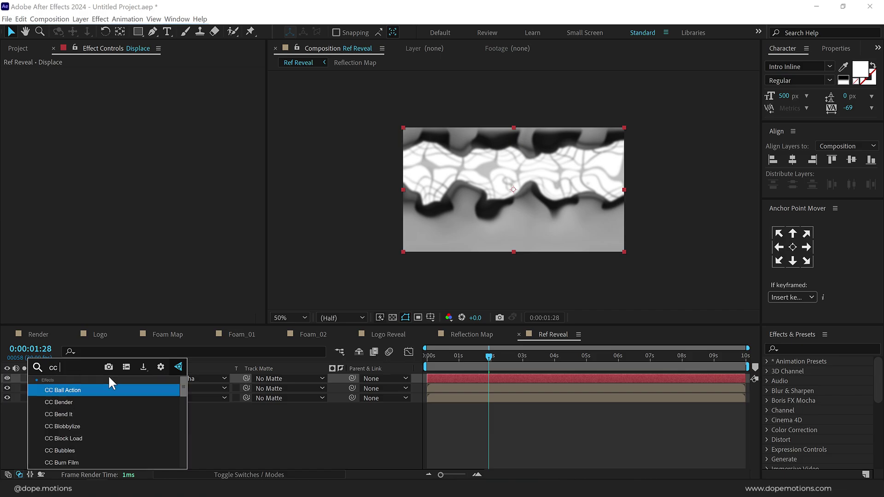
pyautogui.click(261, 426)
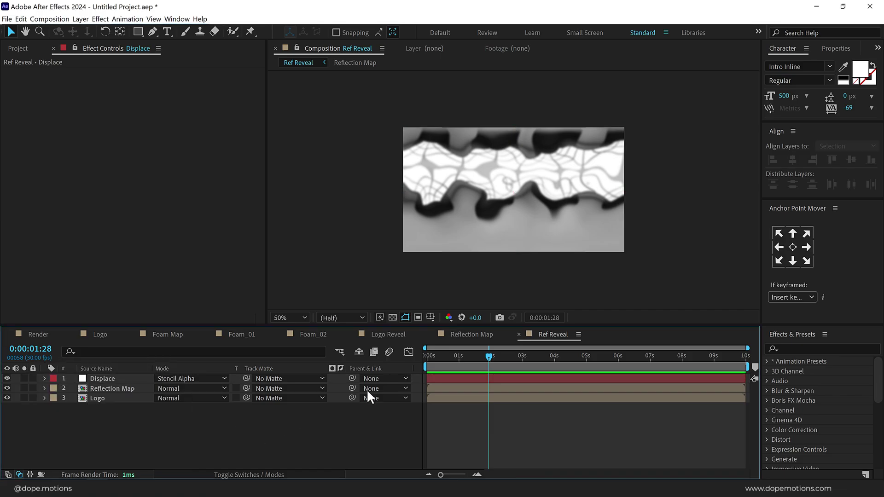
pyautogui.click(474, 332)
# Collapse the Reveal layer's effects and select CC Radial ScaleWipe, Turbulent Displace and CC Blobbylize for copying.
pyautogui.click(388, 335)
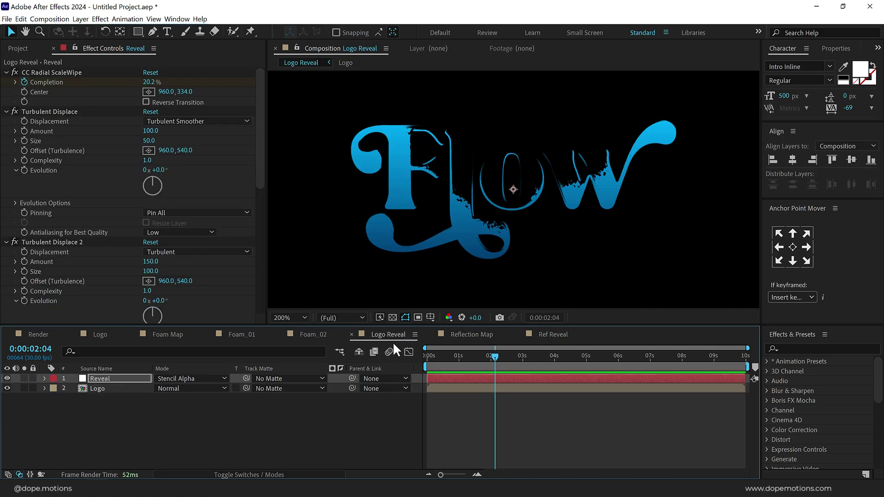
pyautogui.click(57, 73)
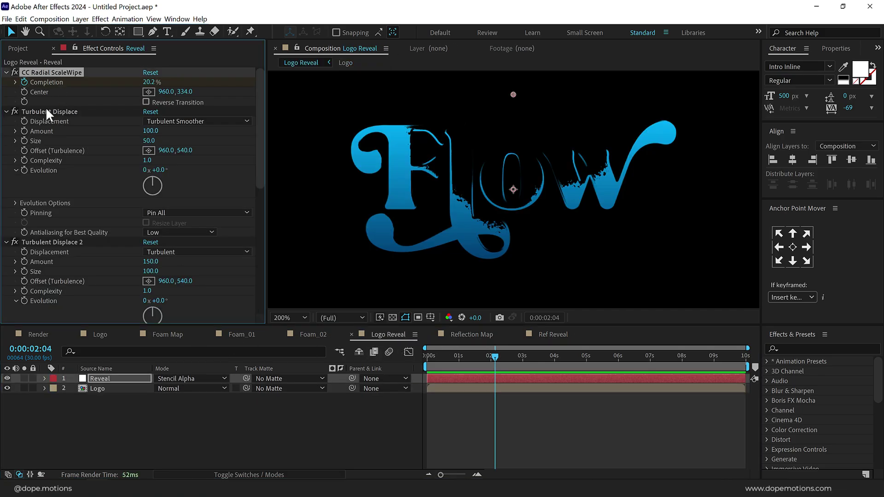
pyautogui.keyDown('ctrl'); pyautogui.click(34, 111); pyautogui.keyUp('ctrl')
pyautogui.click(5, 72)
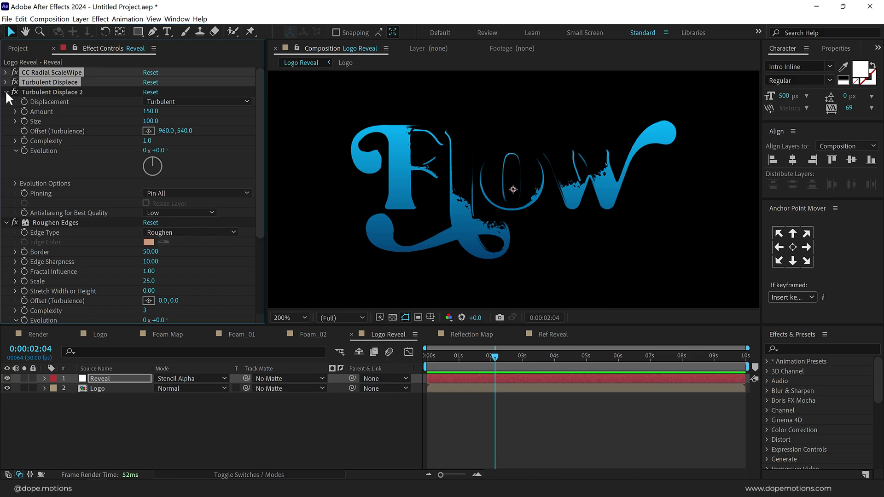
pyautogui.click(5, 91)
pyautogui.click(6, 102)
pyautogui.click(6, 111)
pyautogui.click(68, 187)
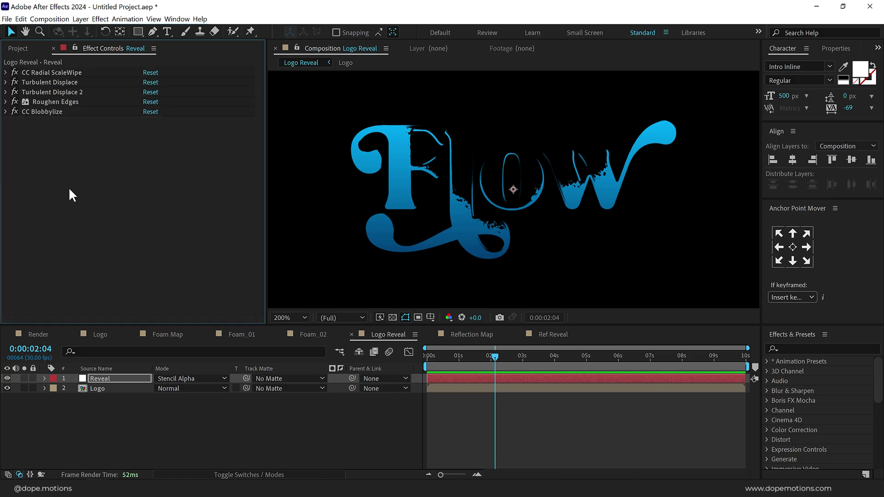
pyautogui.click(57, 72)
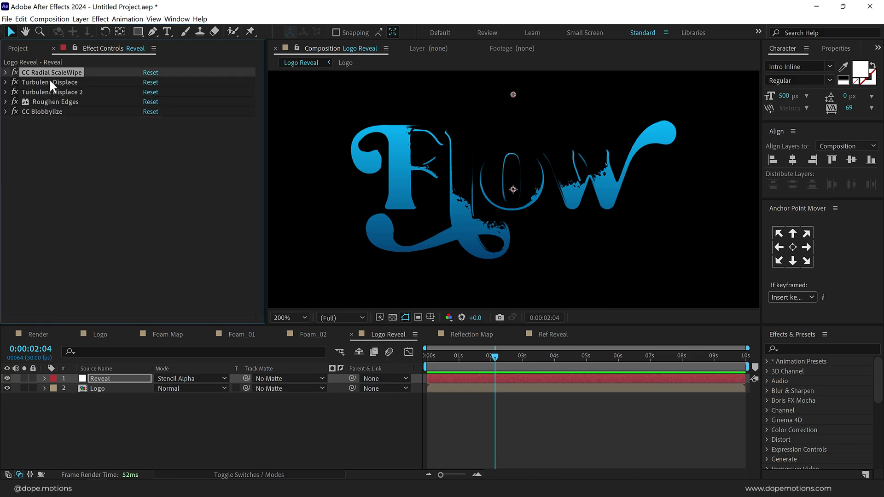
pyautogui.keyDown('ctrl'); pyautogui.click(49, 81); pyautogui.keyUp('ctrl')
pyautogui.keyDown('ctrl'); pyautogui.click(44, 111); pyautogui.keyUp('ctrl')
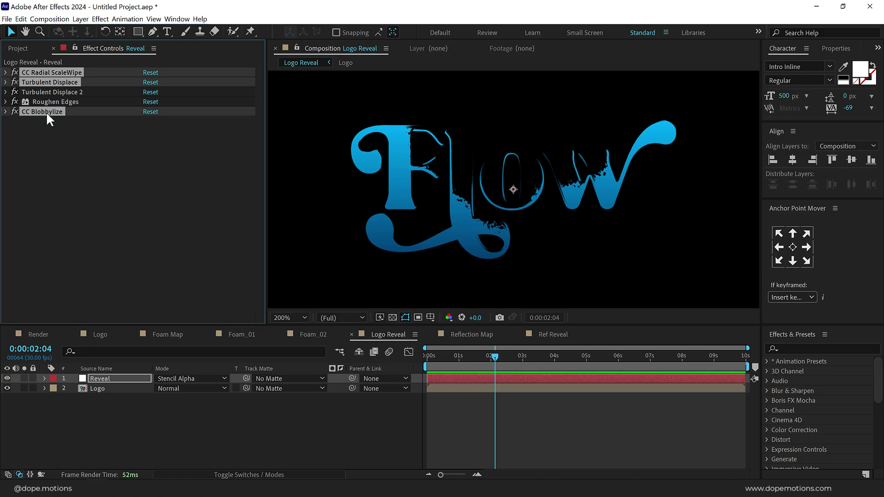
# Paste the copied reveal effects onto the Displace layer at the start of Ref Reveal.
pyautogui.click(550, 335)
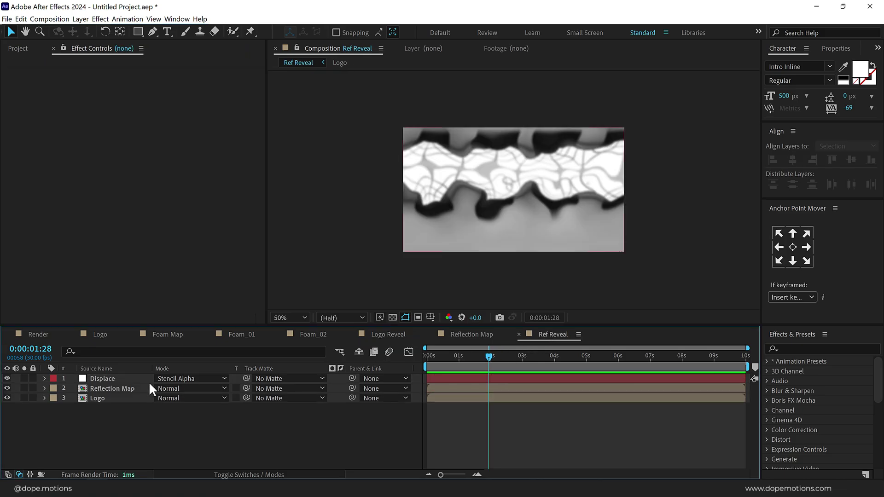
pyautogui.click(106, 379)
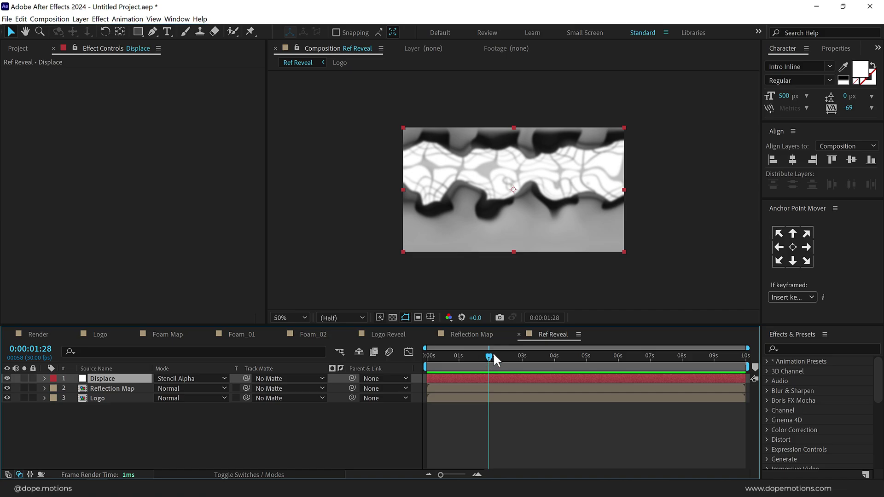
pyautogui.moveTo(490, 355); pyautogui.dragTo(382, 358)
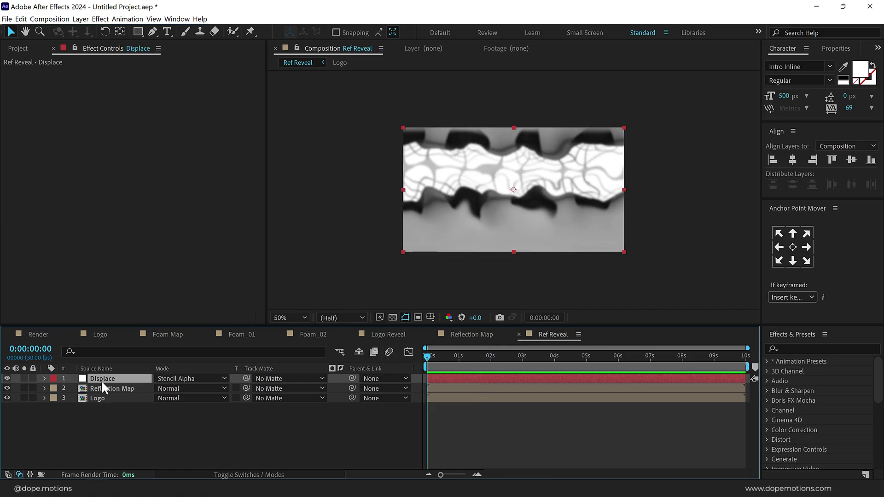
pyautogui.hotkey('ctrl', 'v')
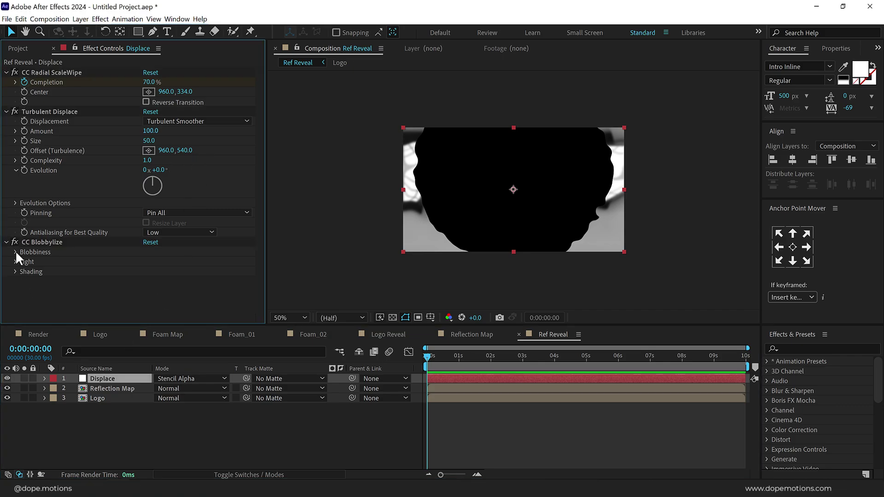
# Set CC Blobbylize's Blob Layer to Logo and preview the reflective Flow reveal.
pyautogui.click(15, 251)
pyautogui.click(166, 261)
pyautogui.click(177, 304)
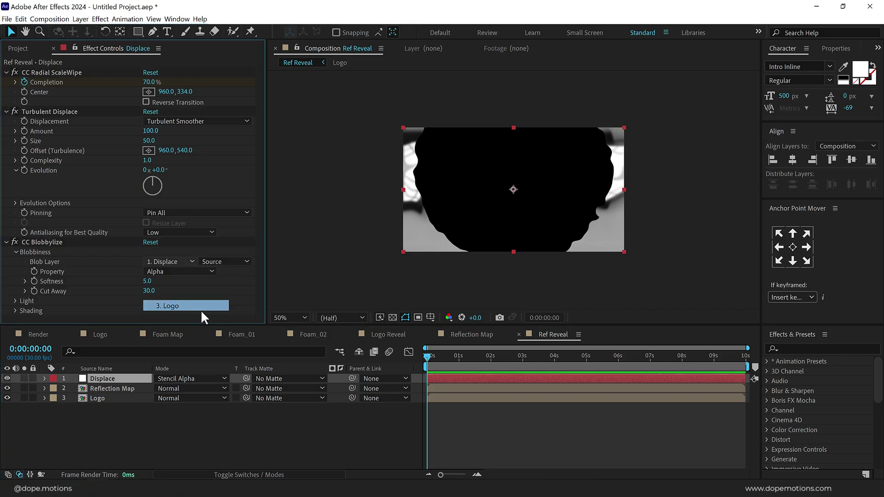
pyautogui.moveTo(442, 356); pyautogui.dragTo(510, 360)
pyautogui.press('/')
pyautogui.press('space')
# Add a new adjustment layer to Ref Reveal and name it Glass.
pyautogui.rightClick(132, 434)
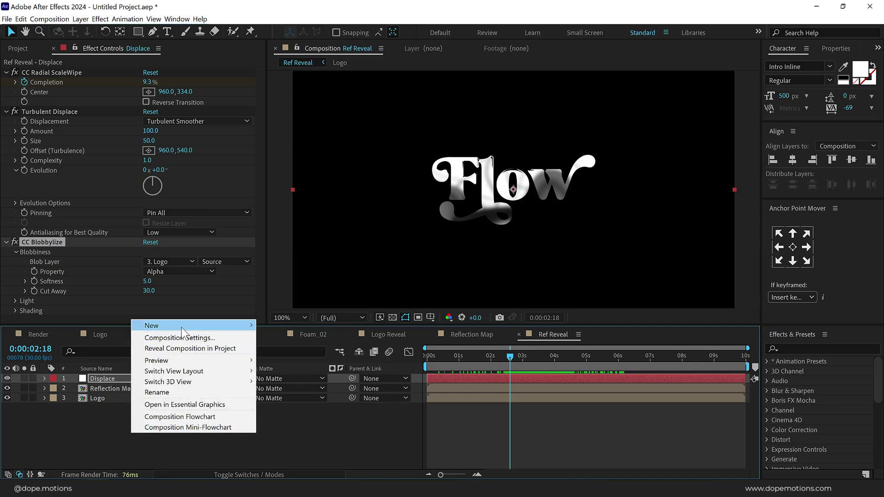
pyautogui.moveTo(238, 330)
pyautogui.click(293, 401)
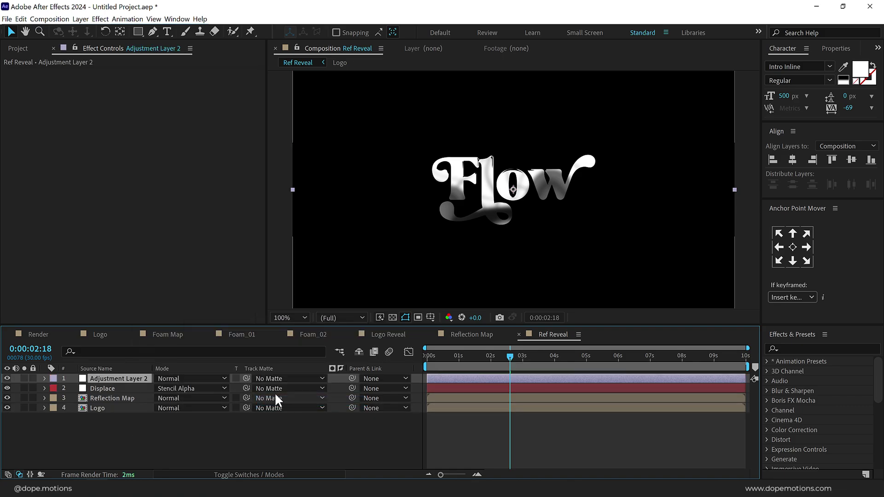
pyautogui.press('Return')
pyautogui.write('Glass')
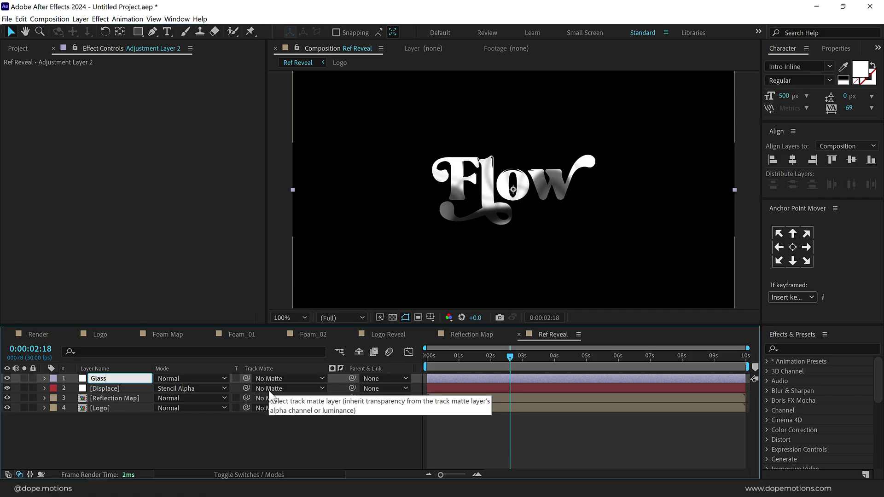
pyautogui.press('Return')
# Apply CC Glass to the Glass layer with Logo as the bump map.
pyautogui.click(107, 376)
pyautogui.hotkey('ctrl', 'space')
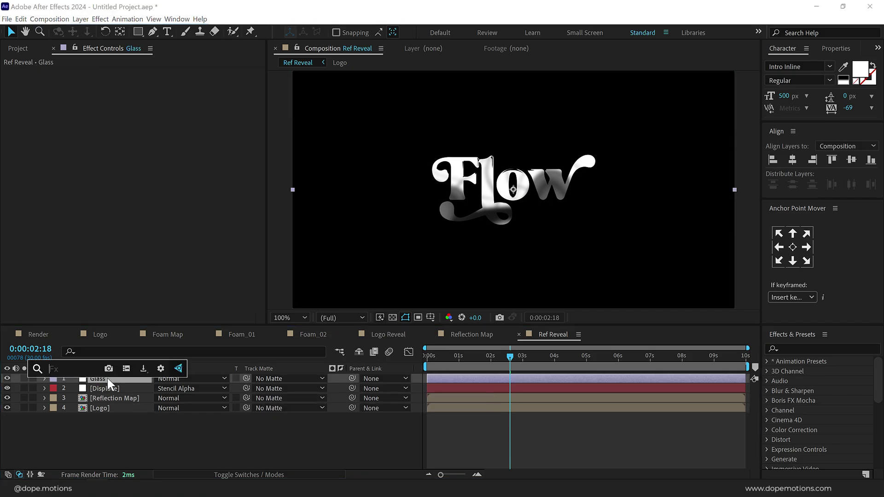
pyautogui.write('cc gl')
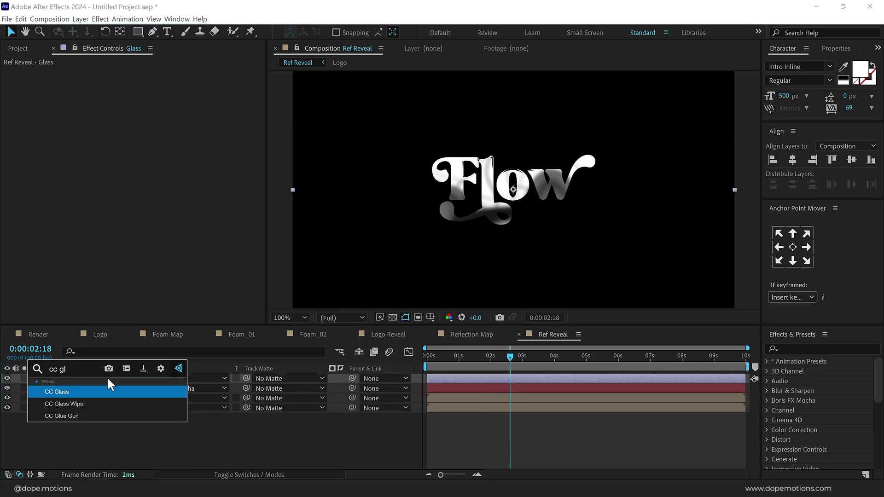
pyautogui.press('Return')
pyautogui.click(16, 82)
pyautogui.click(184, 92)
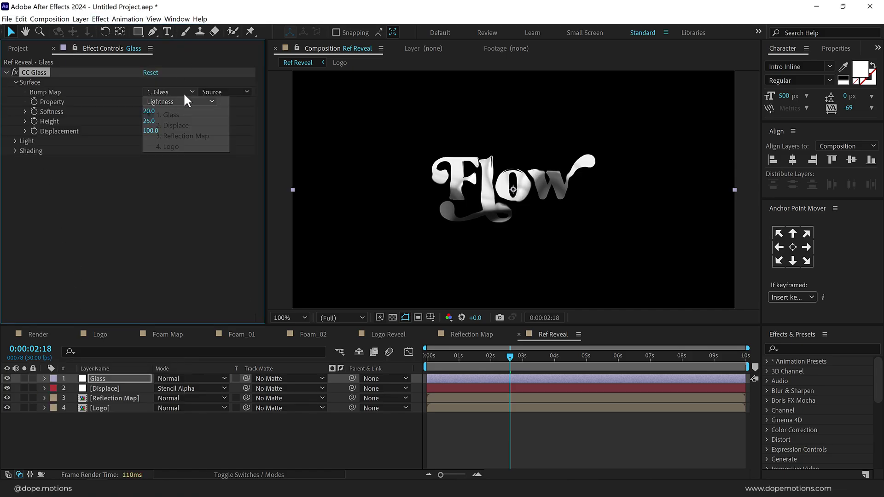
pyautogui.click(170, 147)
# Set CC Glass Softness 5.0, Height 5.0 and Displacement 0.0, then scrub to check the look.
pyautogui.click(149, 112)
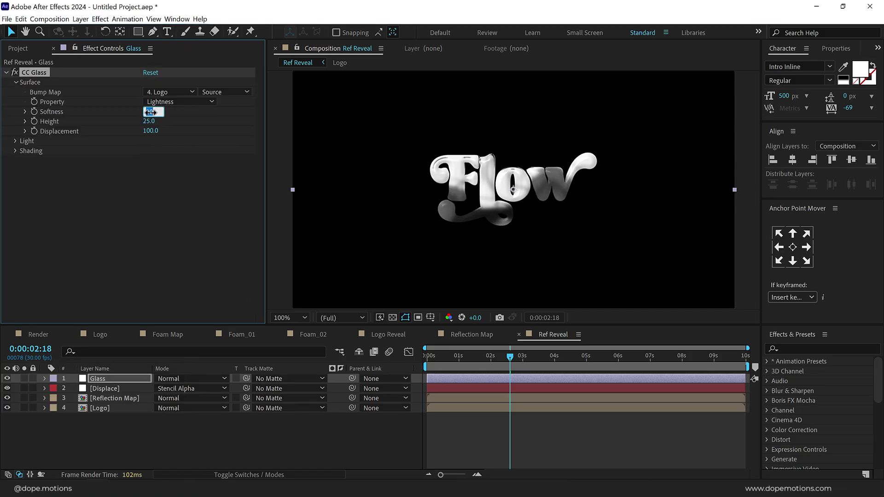
pyautogui.write('5')
pyautogui.click(149, 163)
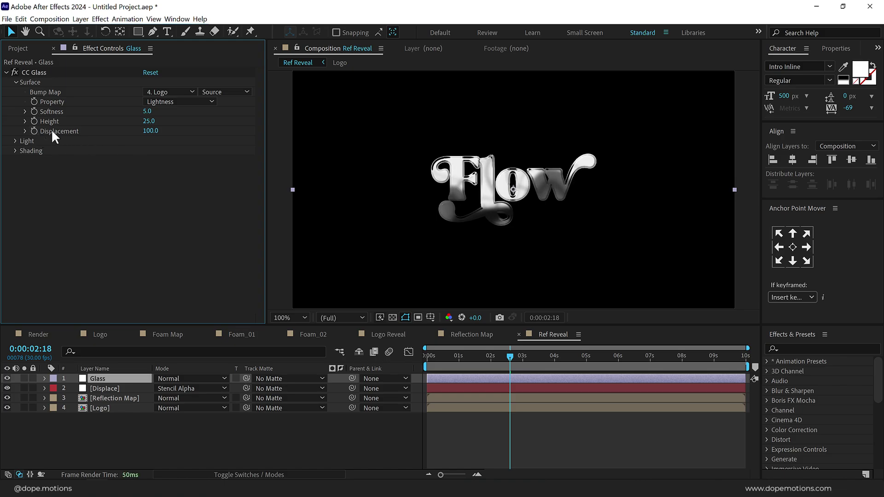
pyautogui.click(148, 121)
pyautogui.write('5')
pyautogui.click(129, 192)
pyautogui.click(150, 131)
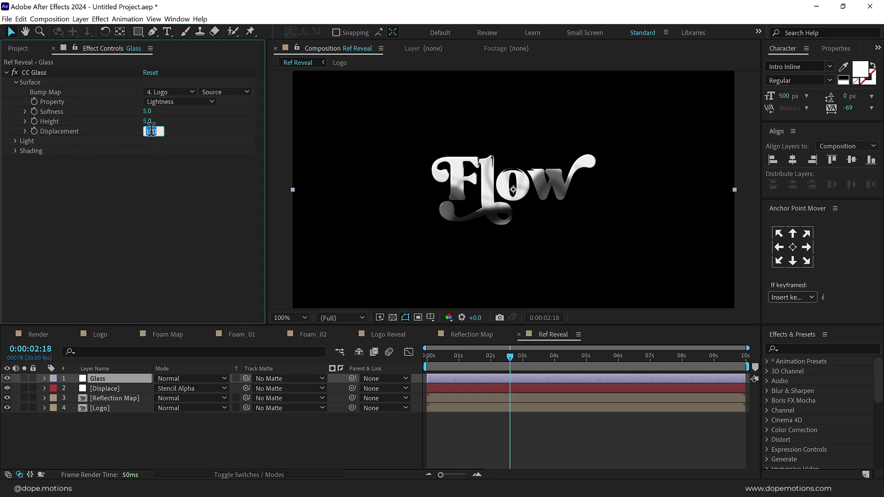
pyautogui.press('.')
pyautogui.moveTo(510, 356); pyautogui.dragTo(581, 349)
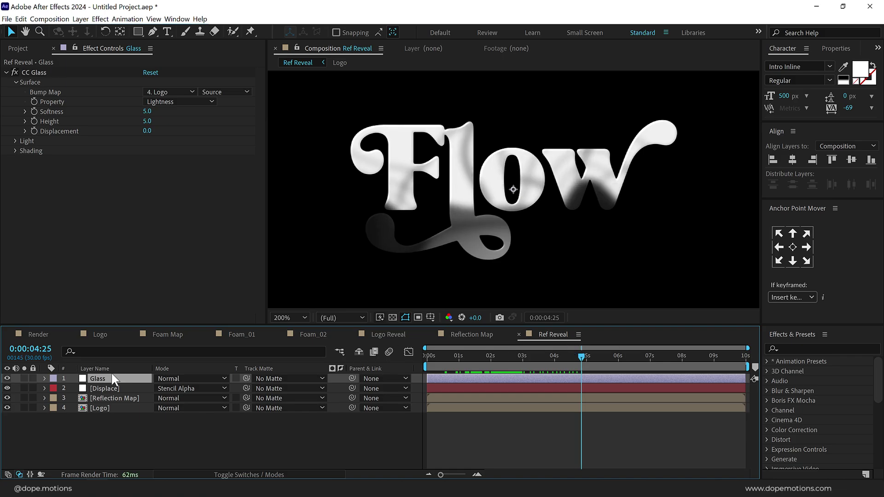
# Lower the Reflection Map layer's Fast Box Blur radius to 4 in Ref Reveal.
pyautogui.click(104, 395)
pyautogui.doubleClick(104, 395)
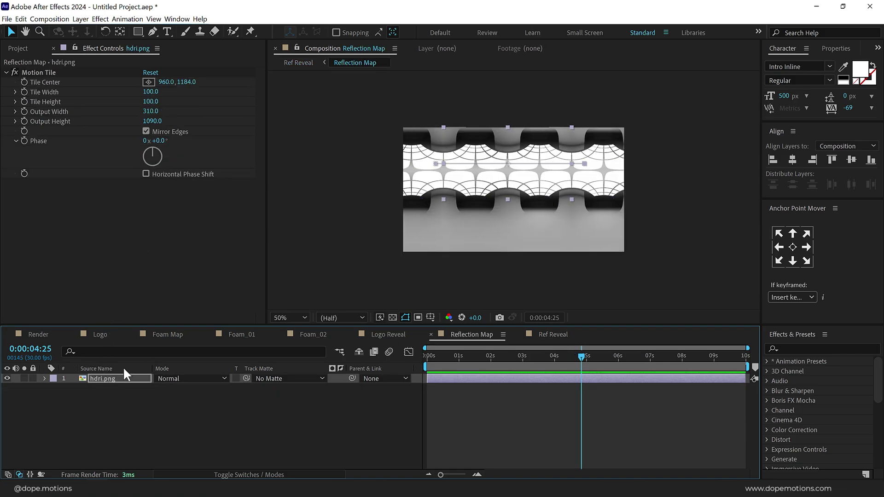
pyautogui.click(546, 336)
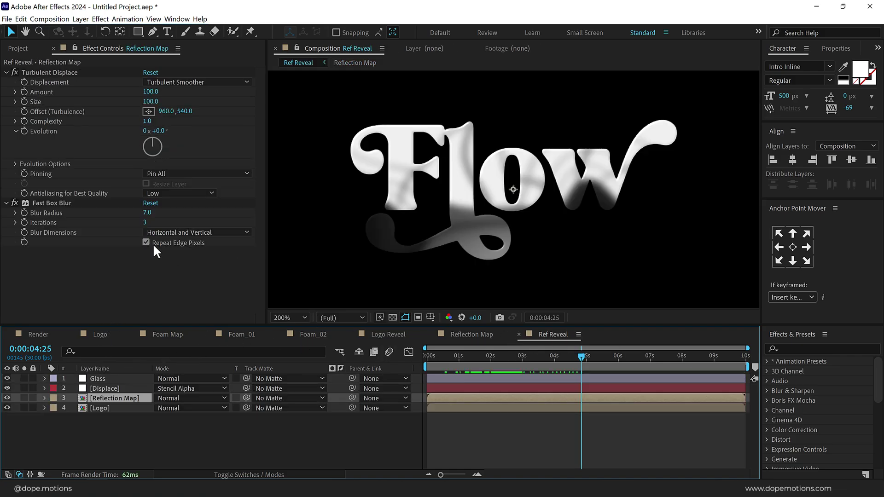
pyautogui.moveTo(147, 213); pyautogui.dragTo(150, 213)
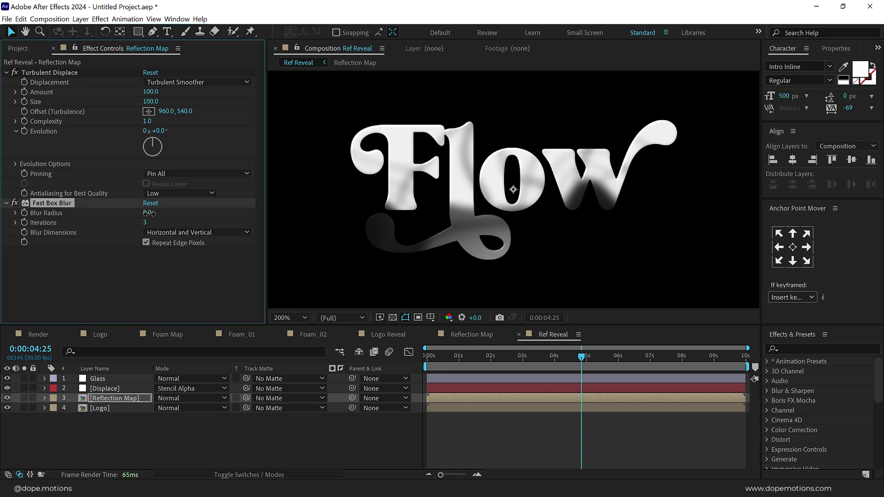
pyautogui.write('4')
pyautogui.press('Return')
# Scrub and preview the sharper reflection reveal, stopping at 0:00:01:18.
pyautogui.moveTo(465, 353); pyautogui.dragTo(534, 339)
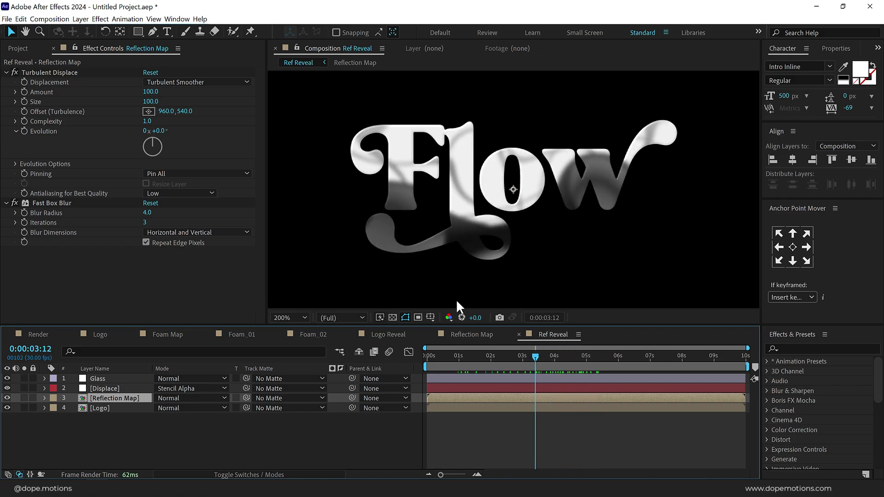
pyautogui.moveTo(535, 350); pyautogui.dragTo(404, 354)
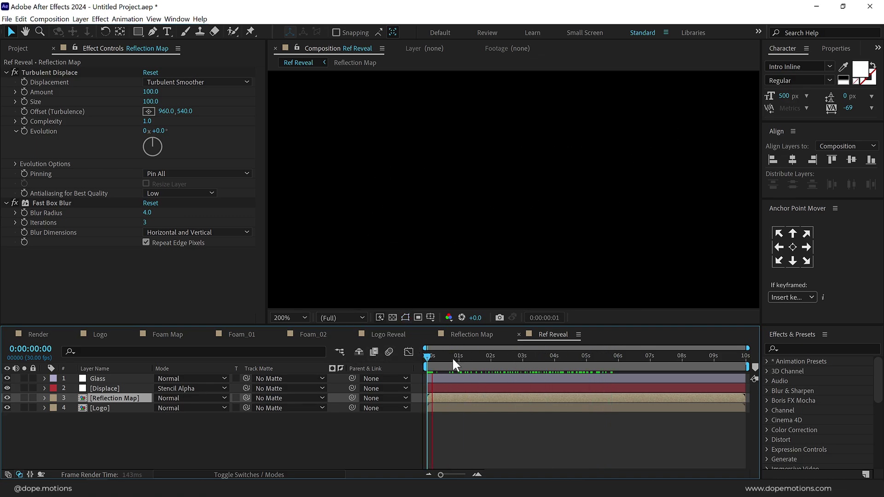
pyautogui.press('space')
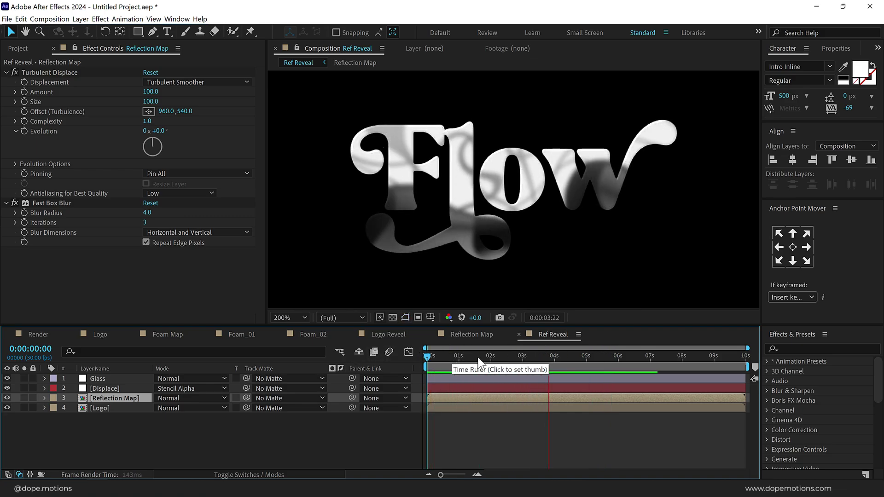
pyautogui.click(478, 357)
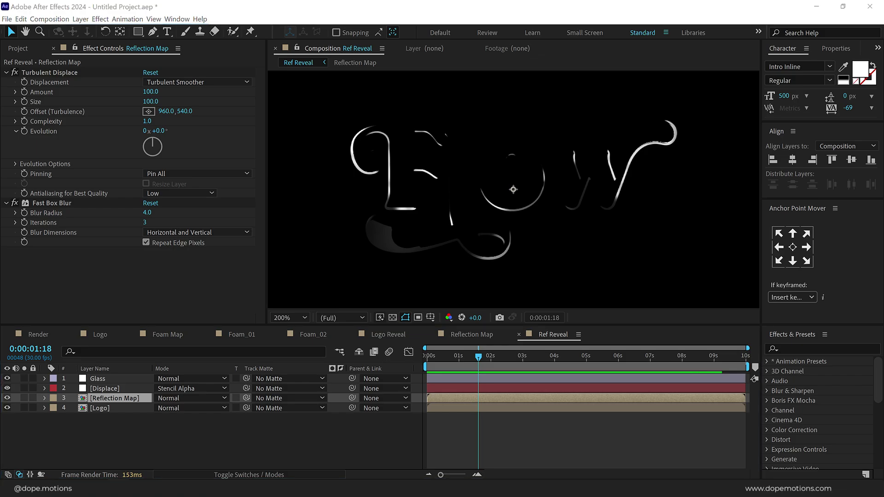
# Create a full-frame solid named BG in the Render composition.
pyautogui.click(49, 332)
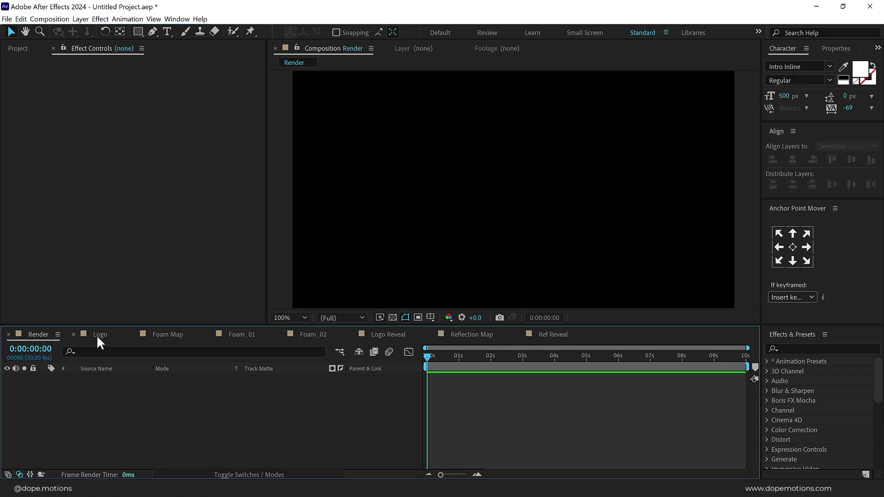
pyautogui.click(21, 46)
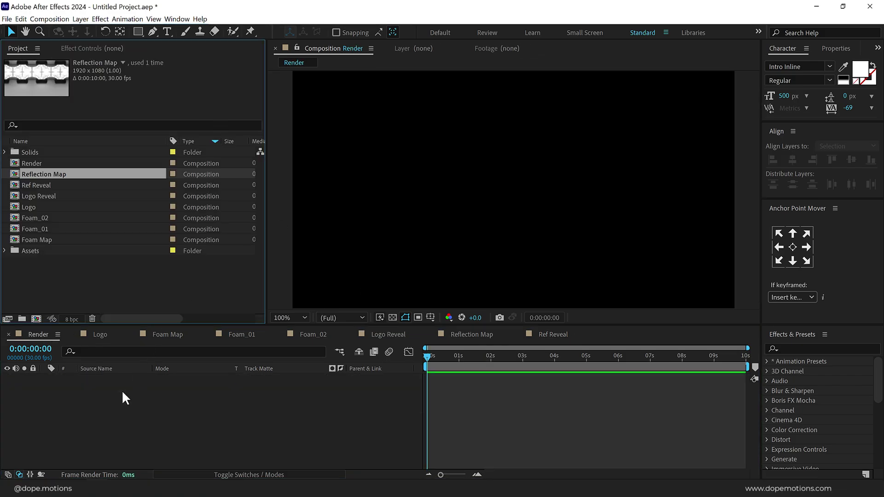
pyautogui.click(137, 375)
pyautogui.hotkey('ctrl', 'y')
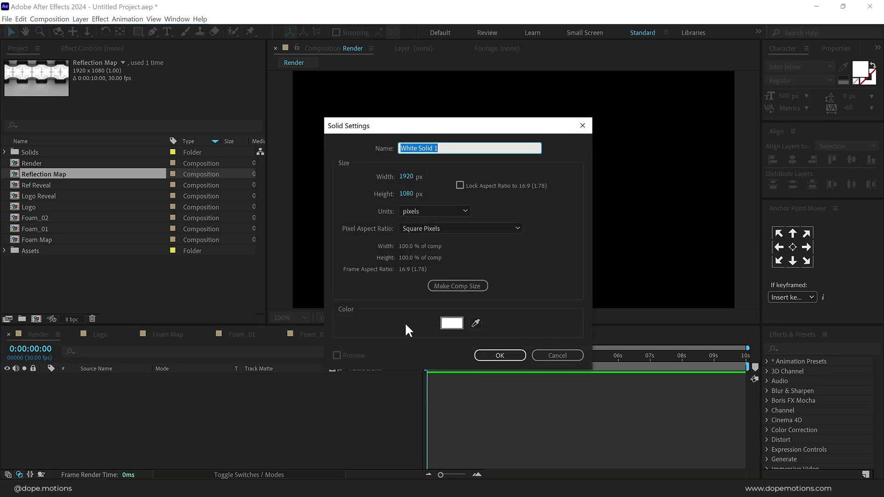
pyautogui.write('BG')
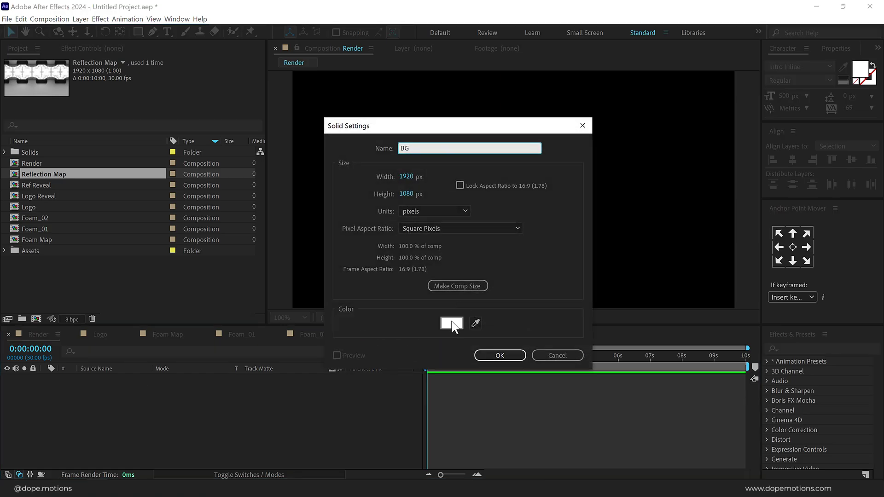
pyautogui.click(452, 323)
pyautogui.click(543, 159)
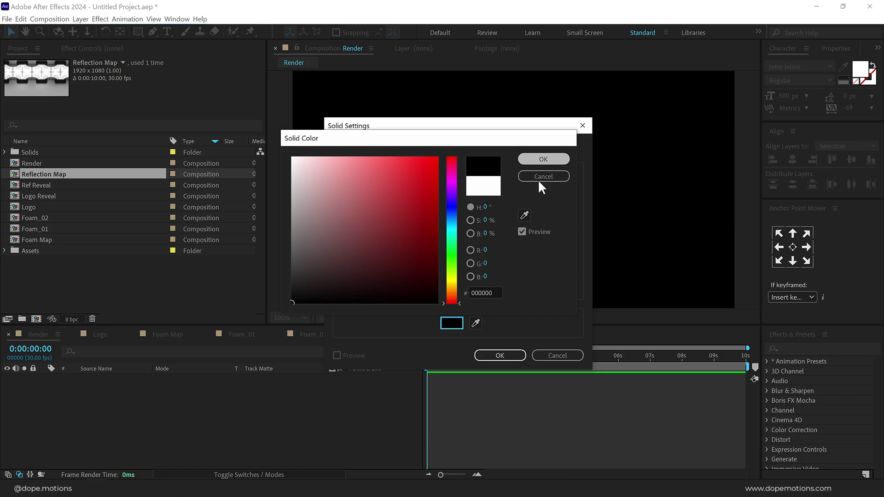
pyautogui.click(506, 355)
# Place Logo Reveal above BG starting at 15 frames, checking the logo at 0:00:02:21.
pyautogui.moveTo(45, 196); pyautogui.dragTo(102, 379)
pyautogui.scroll(3, 454, 402)
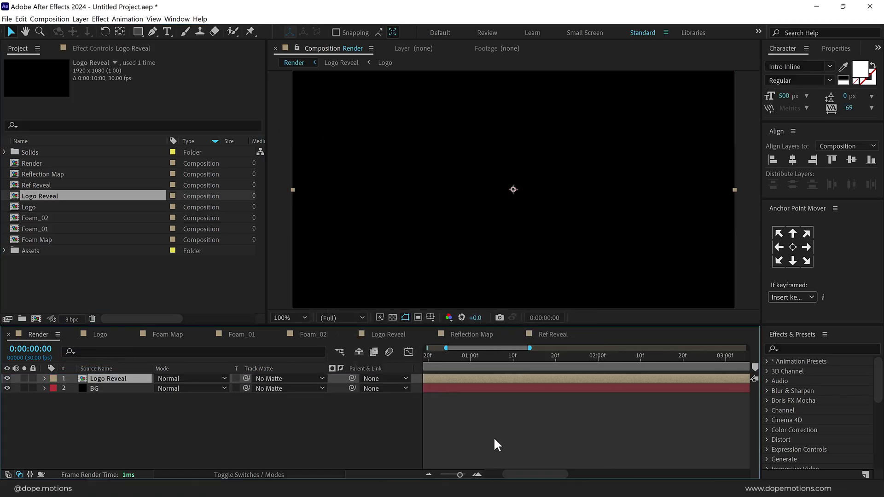
pyautogui.moveTo(529, 476); pyautogui.dragTo(435, 471)
pyautogui.moveTo(498, 357); pyautogui.dragTo(672, 352)
pyautogui.scroll(-3, 518, 390)
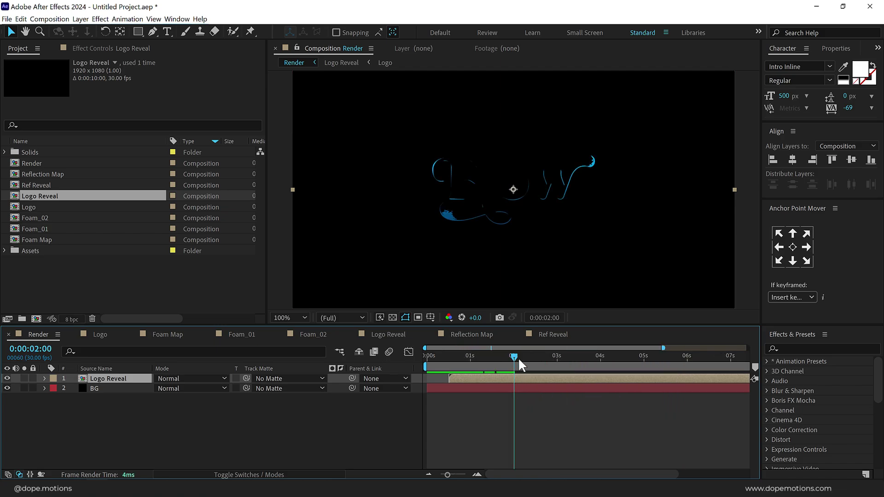
pyautogui.moveTo(518, 357); pyautogui.dragTo(544, 355)
pyautogui.click(108, 389)
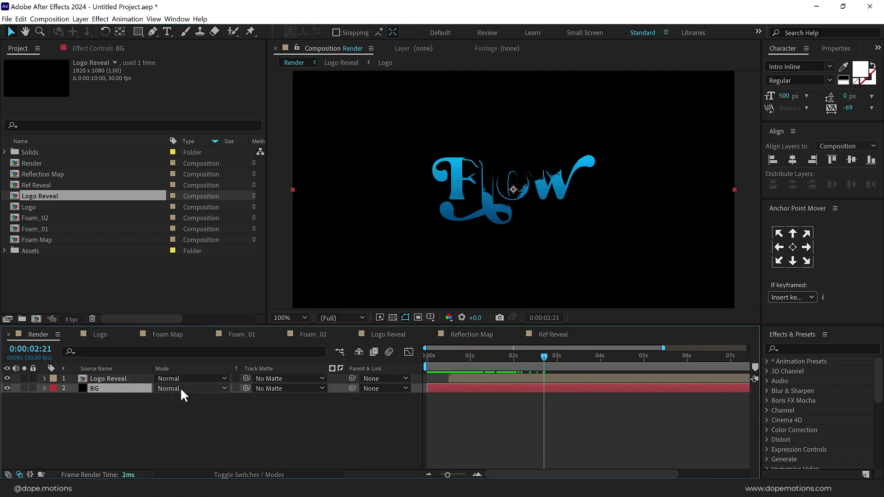
# Apply a Gradient Ramp to BG as a Radial Ramp with swapped colours.
pyautogui.hotkey('ctrl', 'space')
pyautogui.write('ramp')
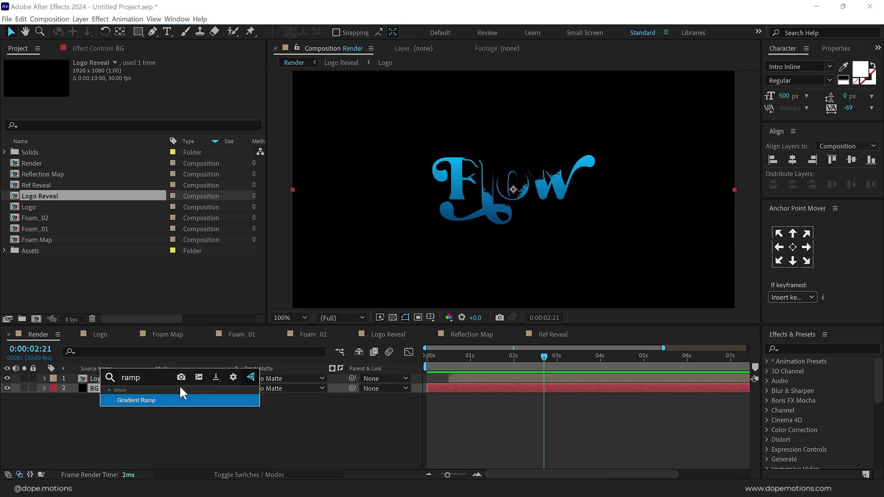
pyautogui.press('Return')
pyautogui.click(177, 121)
pyautogui.click(174, 142)
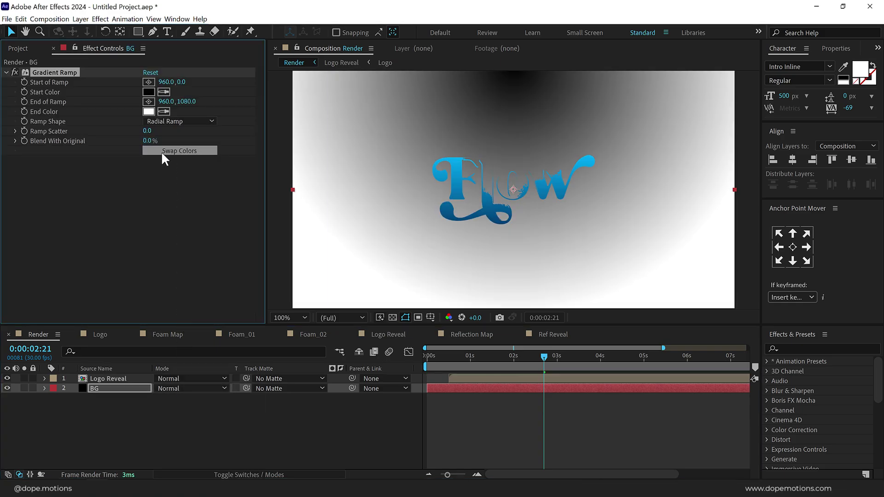
pyautogui.click(162, 150)
# Set the ramp's start colour to very dark blue 001927, then select Logo Reveal.
pyautogui.click(148, 91)
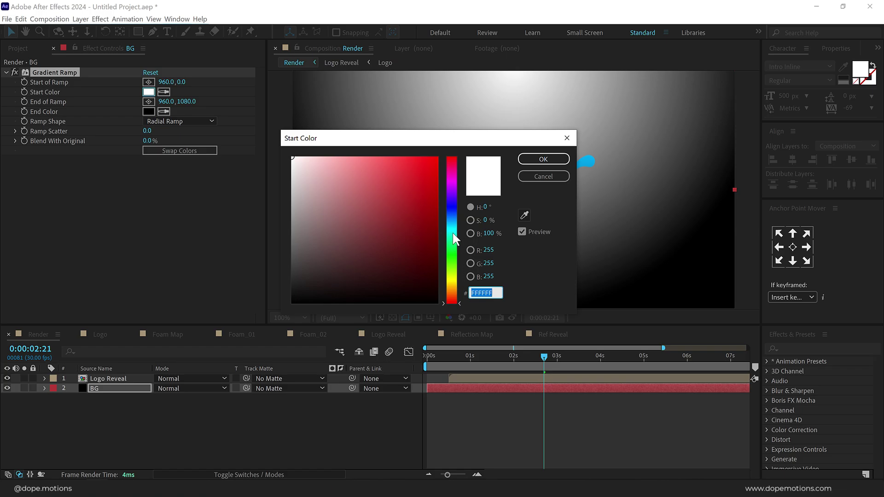
pyautogui.click(456, 219)
pyautogui.click(437, 274)
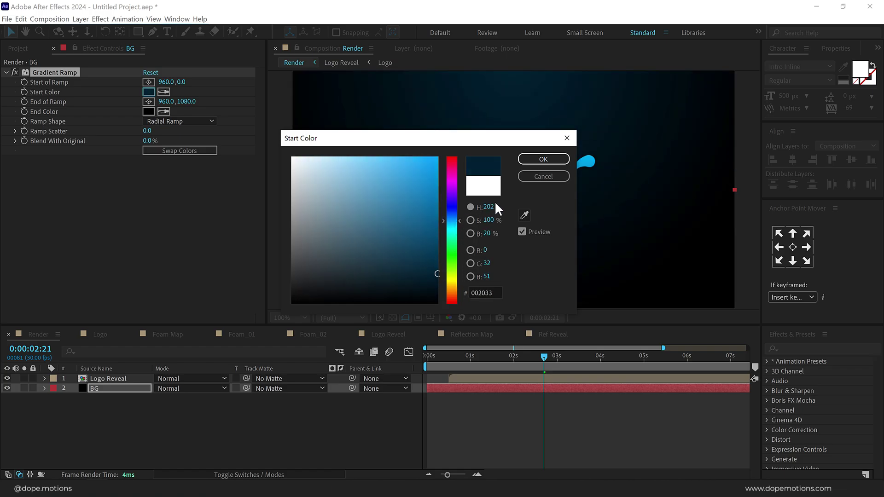
pyautogui.click(543, 159)
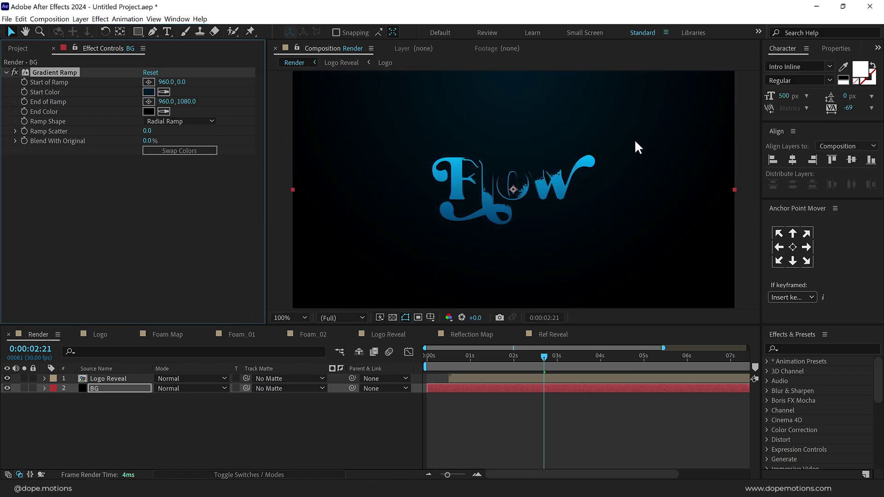
pyautogui.click(23, 48)
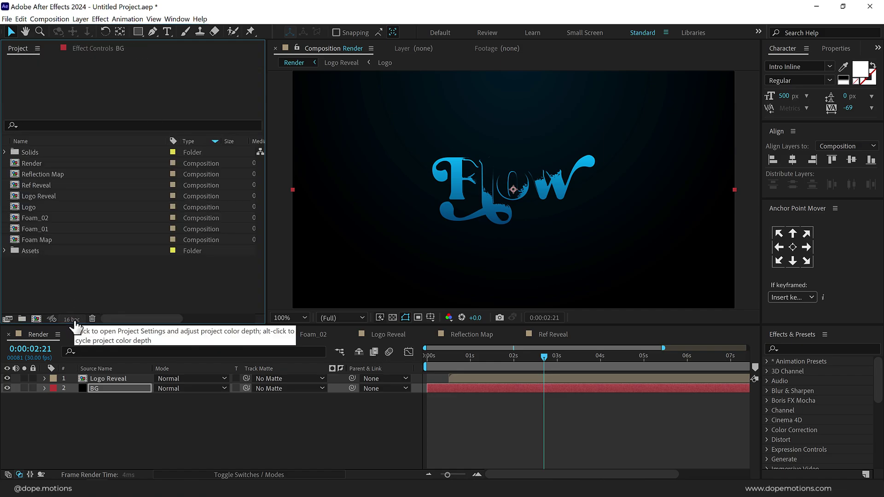
pyautogui.click(107, 49)
pyautogui.click(149, 92)
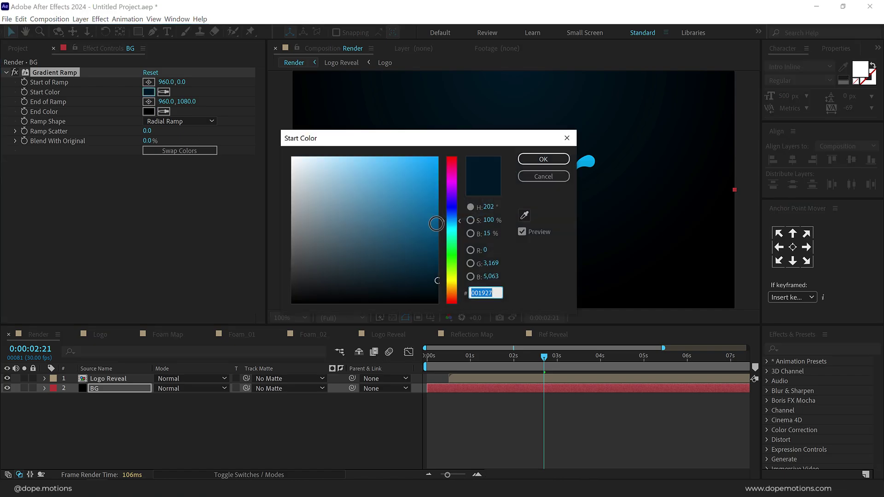
pyautogui.click(523, 179)
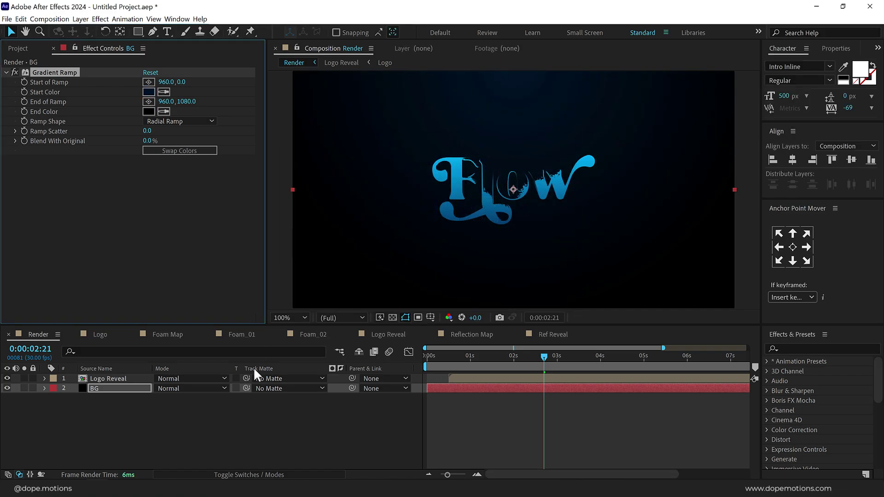
pyautogui.click(190, 422)
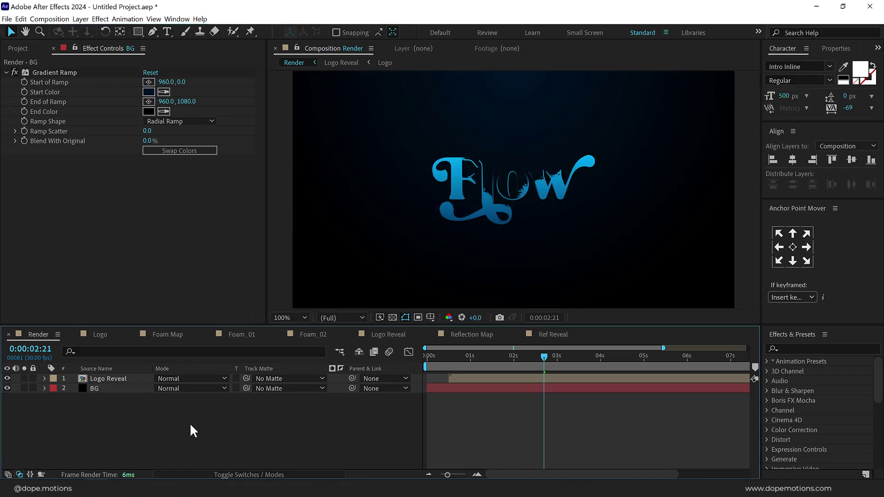
pyautogui.click(111, 378)
# Duplicate Logo Reveal, start the copy at 0 seconds, and set it to Add blending.
pyautogui.hotkey('ctrl', 'd')
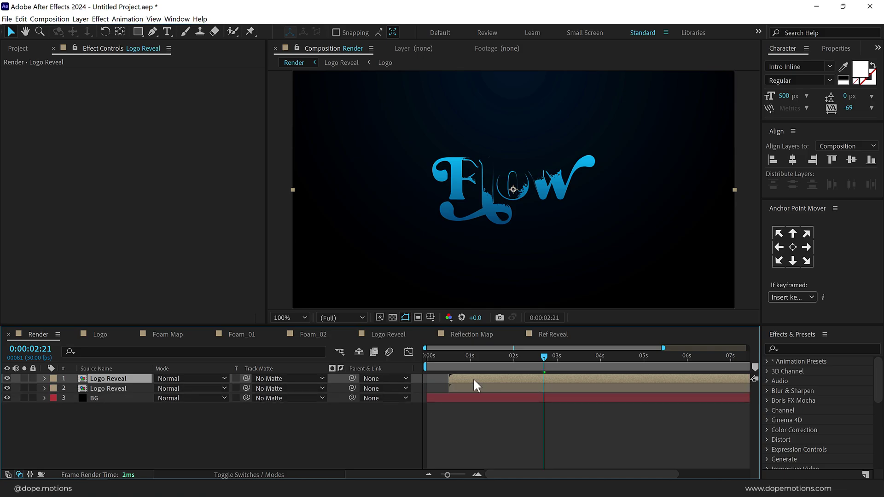
pyautogui.moveTo(474, 377); pyautogui.dragTo(489, 359)
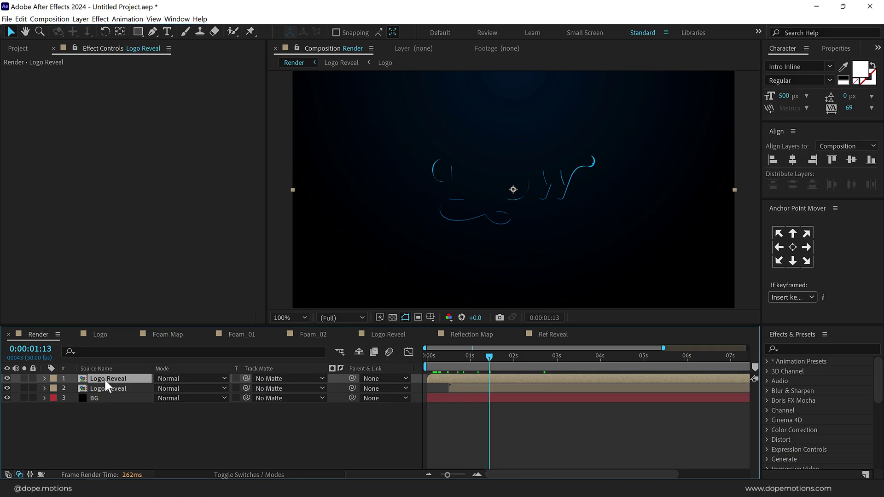
pyautogui.click(202, 378)
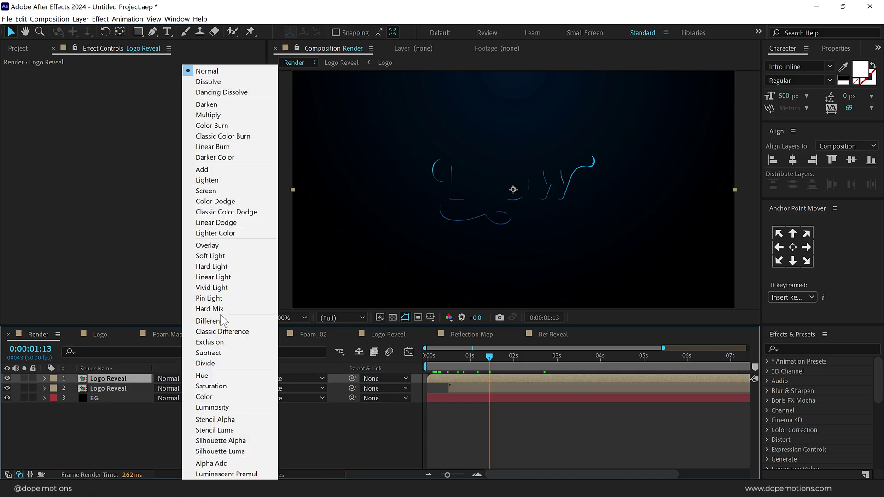
pyautogui.click(215, 168)
pyautogui.moveTo(493, 357); pyautogui.dragTo(548, 356)
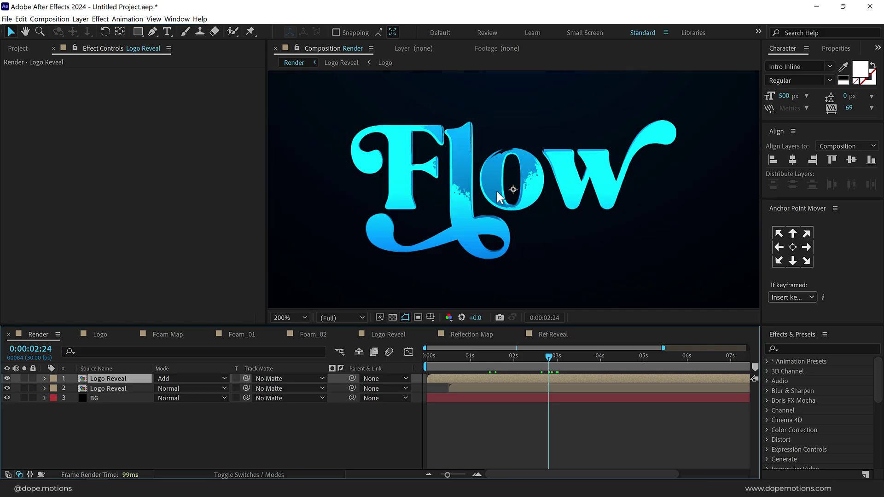
pyautogui.scroll(-1, 495, 189)
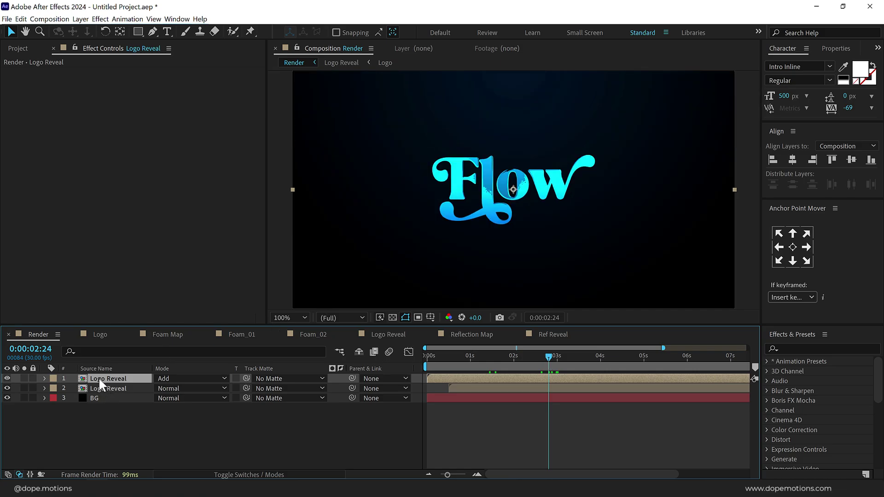
# Apply Vegas to the Add-mode Logo Reveal with its stroke blended as Stencil.
pyautogui.hotkey('ctrl', 'space')
pyautogui.write('veg')
pyautogui.press('Return')
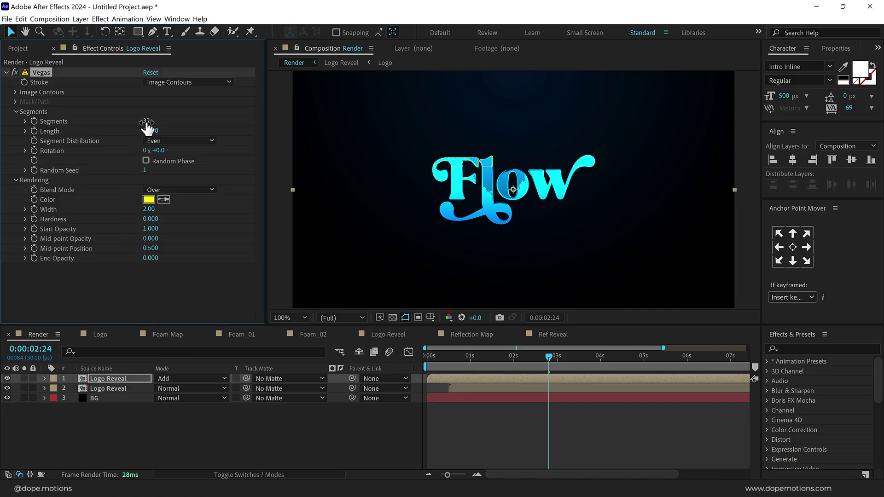
pyautogui.click(145, 121)
pyautogui.click(116, 148)
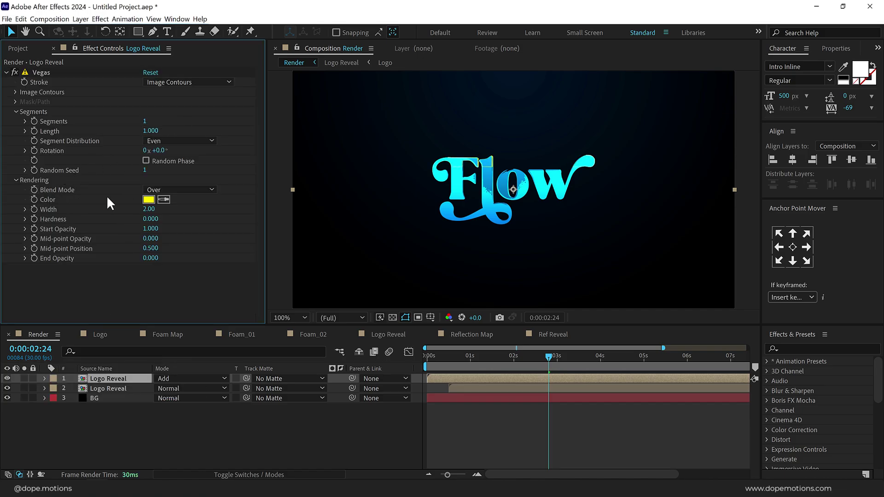
pyautogui.click(177, 189)
pyautogui.click(174, 233)
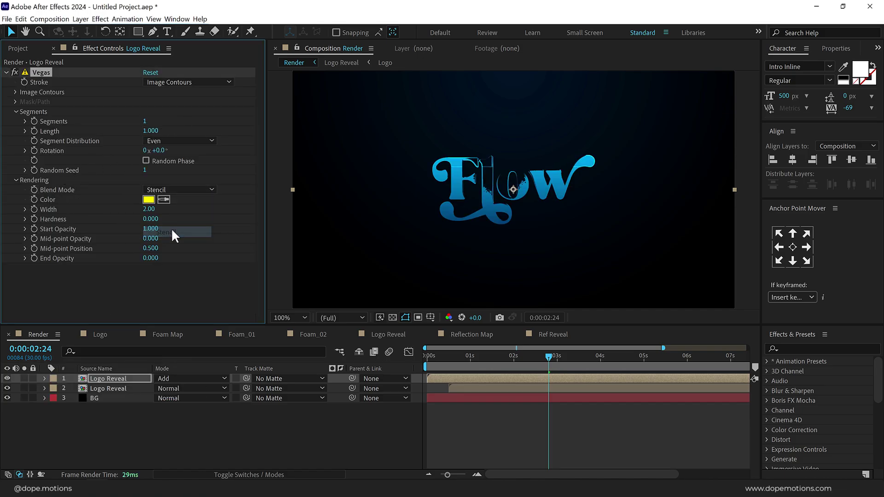
pyautogui.scroll(1, 476, 195)
pyautogui.moveTo(509, 358)
pyautogui.mouseDown()
pyautogui.moveTo(457, 369)
pyautogui.moveTo(554, 366)
pyautogui.mouseUp()
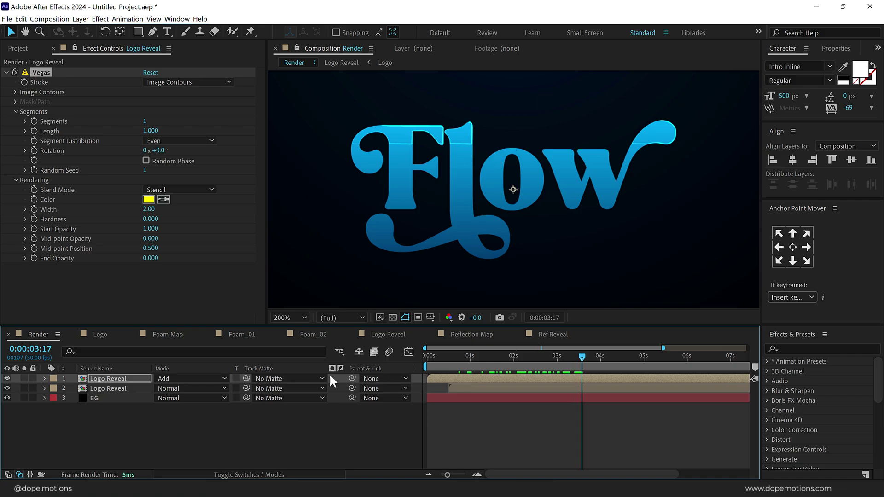
# Add Fast Box Blur with radius 20 and set the Vegas stroke width to 20.
pyautogui.hotkey('ctrl', 'space')
pyautogui.write('fas')
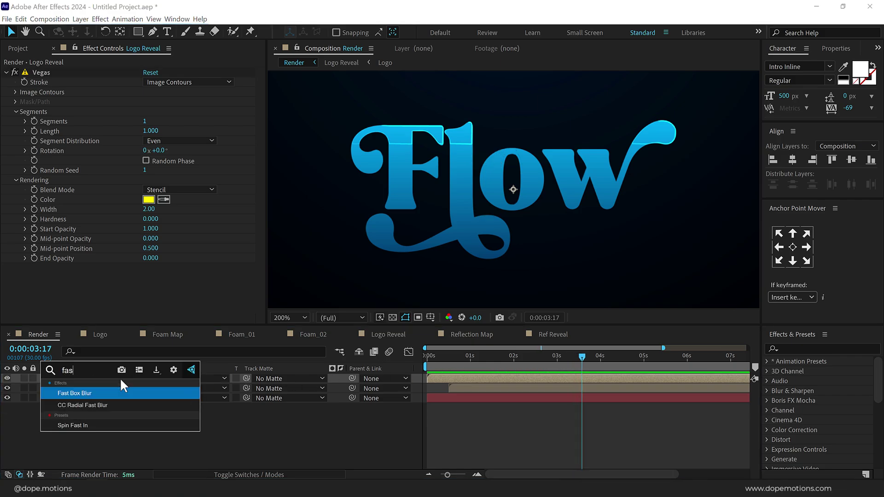
pyautogui.press('Return')
pyautogui.click(148, 278)
pyautogui.write('20')
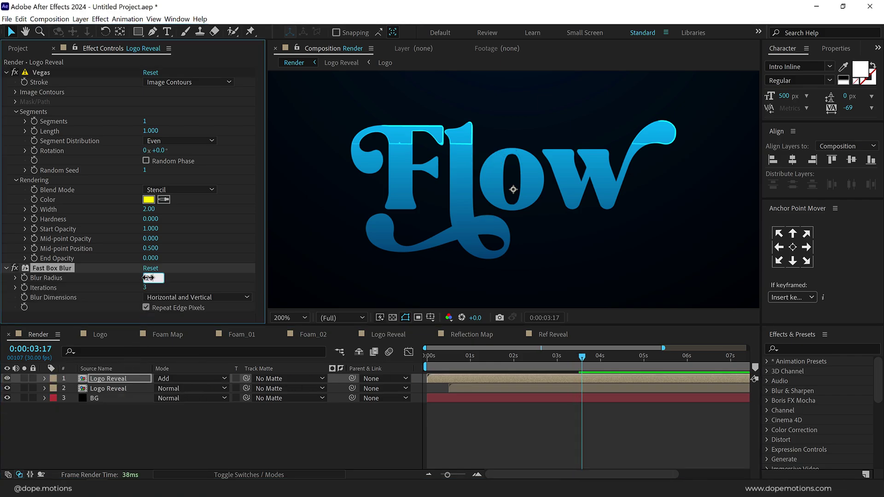
pyautogui.press('Return')
pyautogui.moveTo(520, 359)
pyautogui.mouseDown()
pyautogui.moveTo(488, 356)
pyautogui.moveTo(556, 354)
pyautogui.moveTo(533, 357)
pyautogui.mouseUp()
pyautogui.click(149, 209)
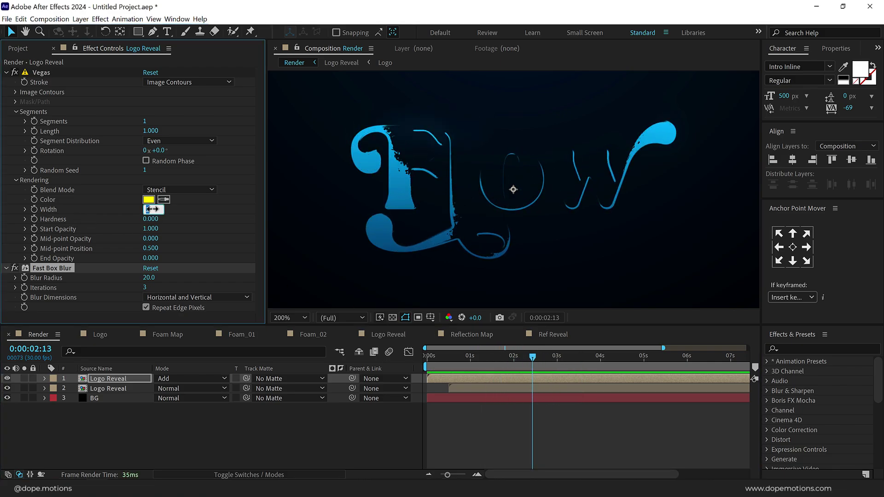
pyautogui.write('20')
pyautogui.press('Return')
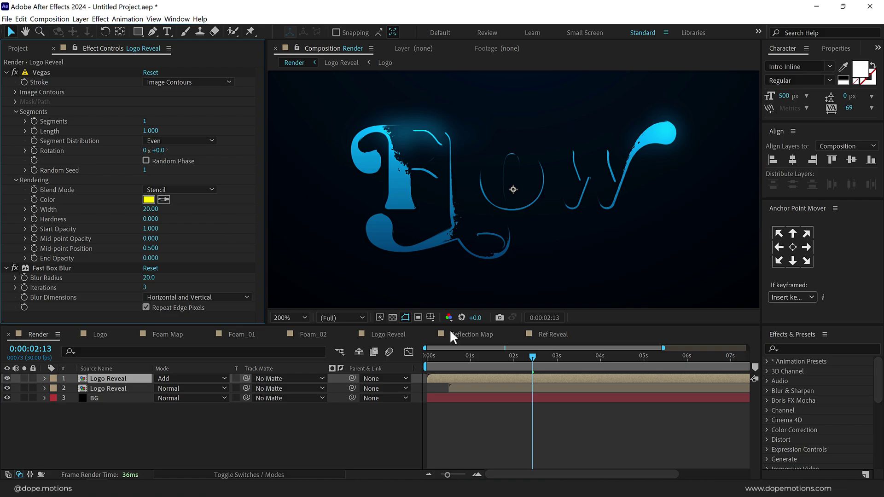
pyautogui.moveTo(471, 355)
pyautogui.mouseDown()
pyautogui.moveTo(581, 344)
pyautogui.moveTo(504, 346)
pyautogui.moveTo(541, 354)
pyautogui.mouseUp()
# Duplicate the glowing Logo Reveal, remove both effects from the copy, and set it to Normal.
pyautogui.click(109, 377)
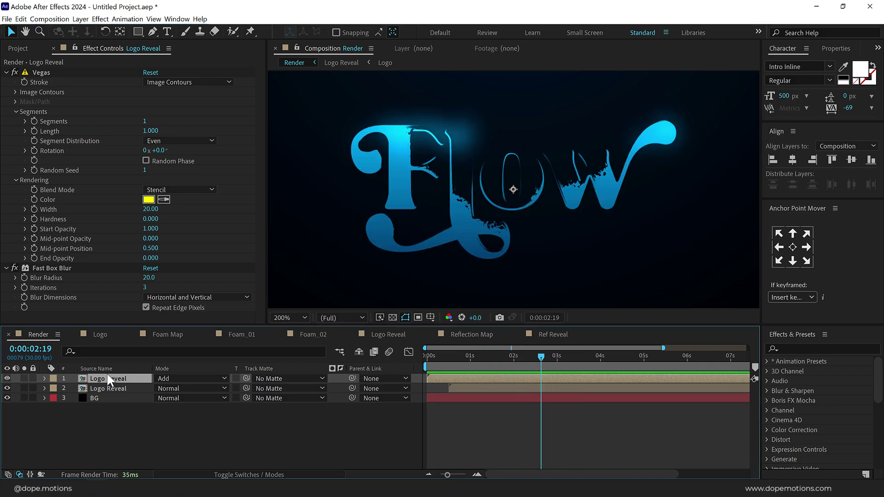
pyautogui.hotkey('ctrl', 'd')
pyautogui.click(48, 72)
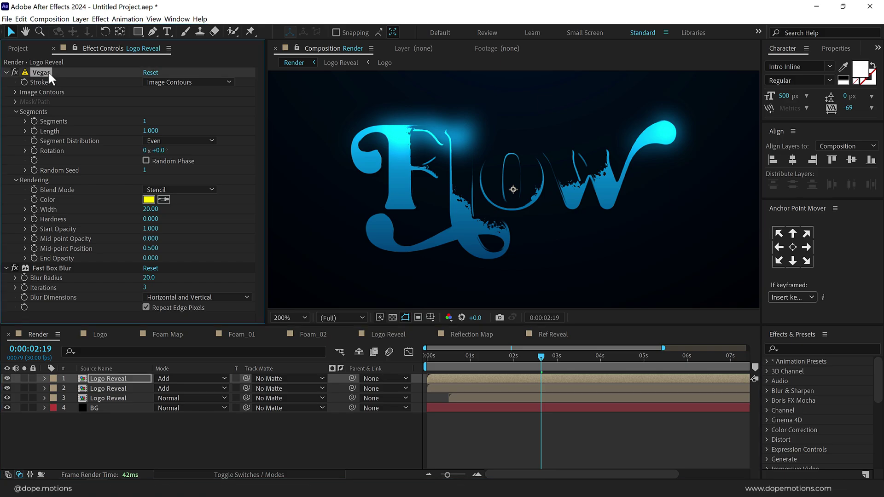
pyautogui.press('Delete')
pyautogui.click(48, 71)
pyautogui.press('Delete')
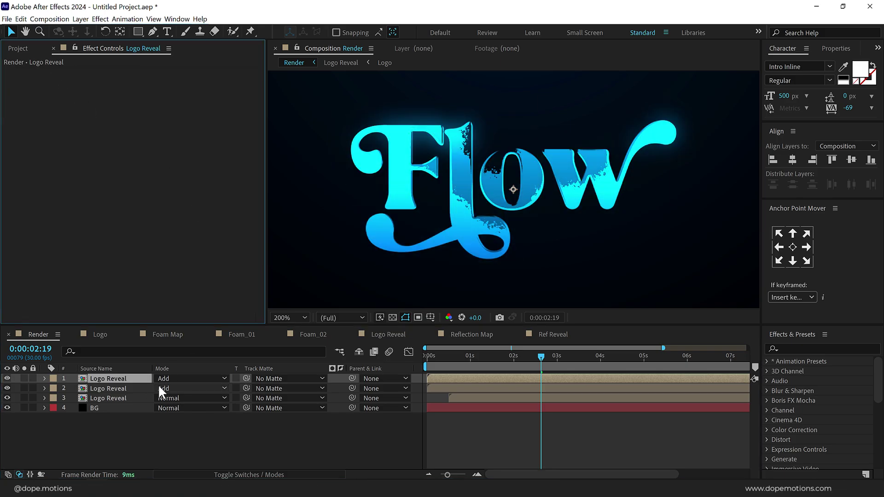
pyautogui.click(169, 378)
pyautogui.click(215, 71)
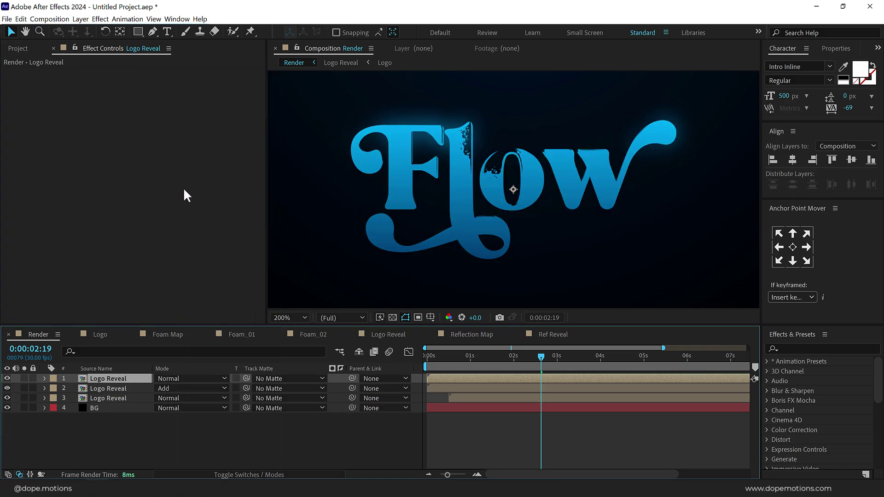
# Apply Fast Box Blur to the top Logo Reveal copy with a blur radius of 10.
pyautogui.hotkey('ctrl', 'space')
pyautogui.write('fas')
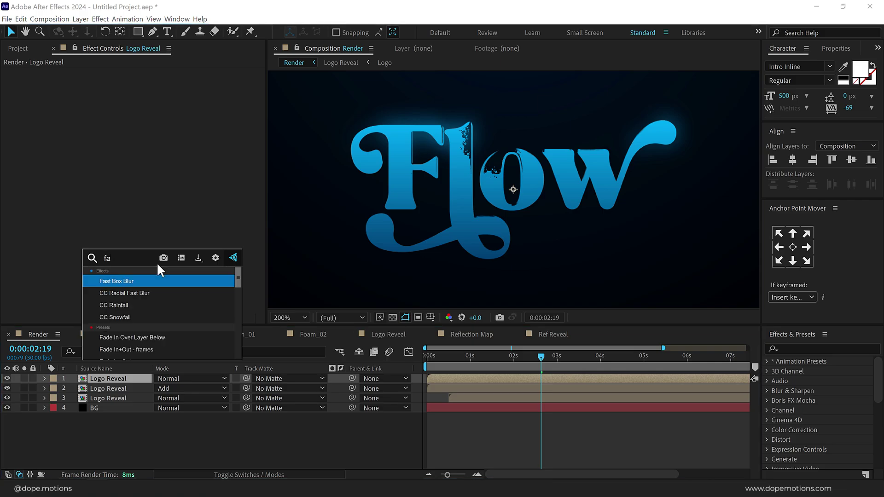
pyautogui.click(138, 278)
pyautogui.click(148, 82)
pyautogui.write('10')
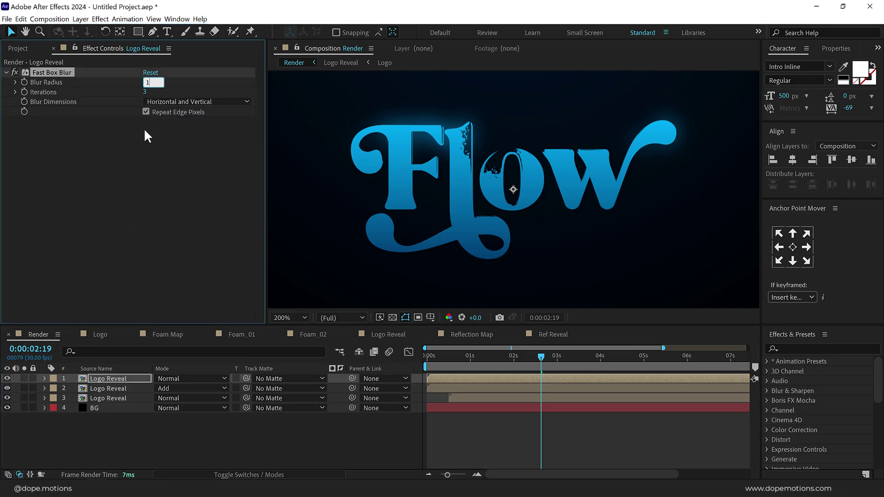
pyautogui.press('Return')
# Add Fractal Noise in Multiply blending mode, Swirly fractal type, with Invert checked.
pyautogui.hotkey('ctrl', 'space')
pyautogui.write('frac')
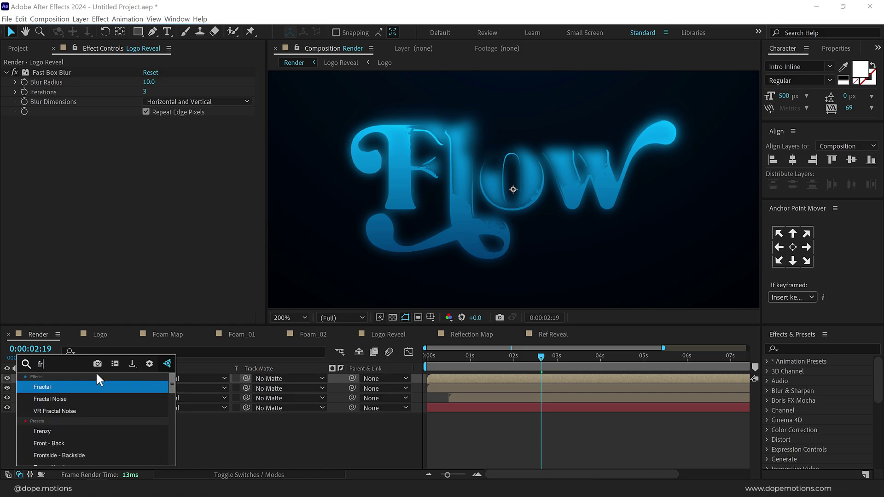
pyautogui.click(70, 397)
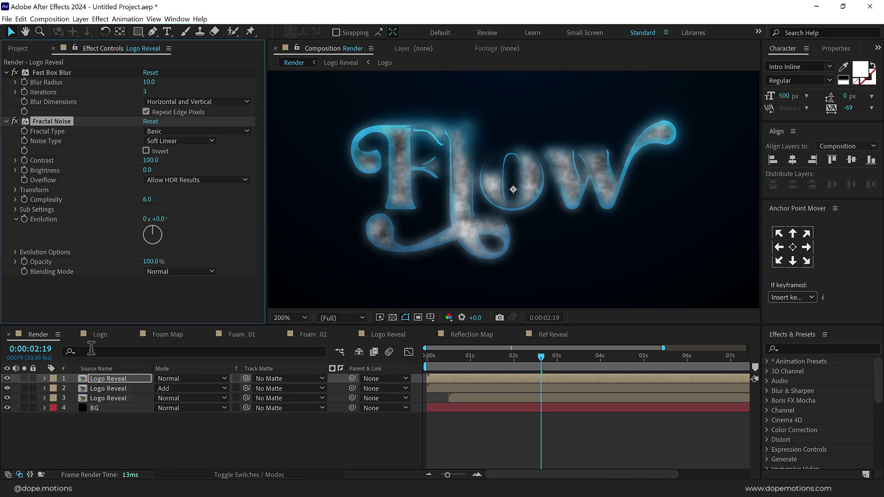
pyautogui.click(164, 270)
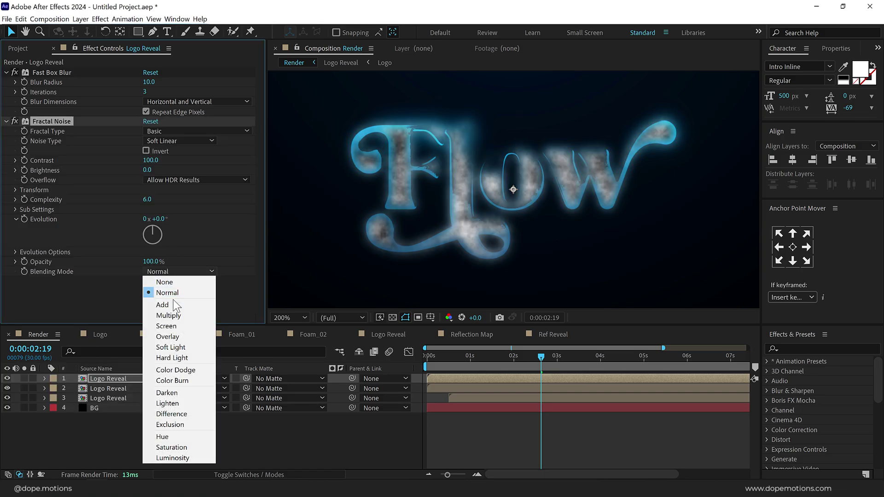
pyautogui.click(174, 315)
pyautogui.click(167, 132)
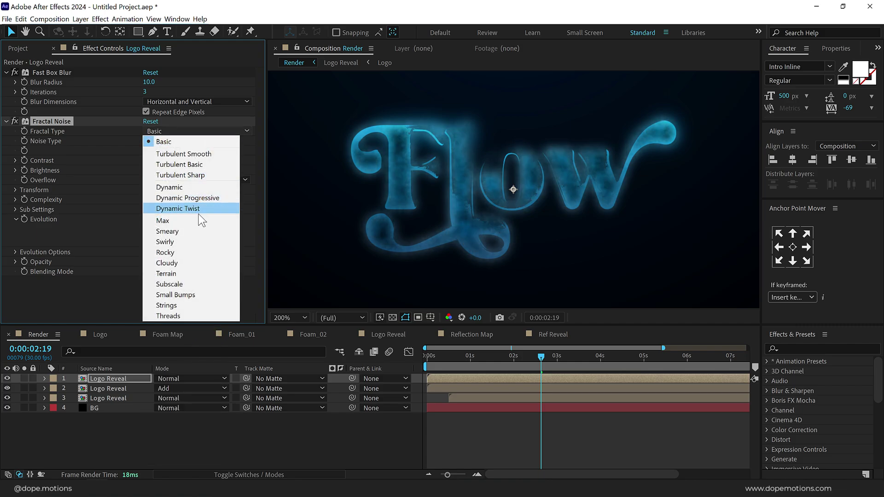
pyautogui.click(178, 243)
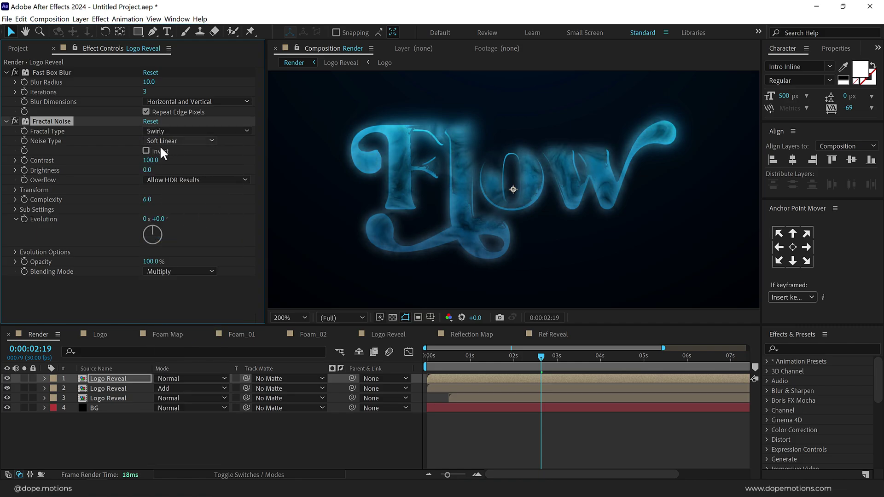
pyautogui.click(146, 151)
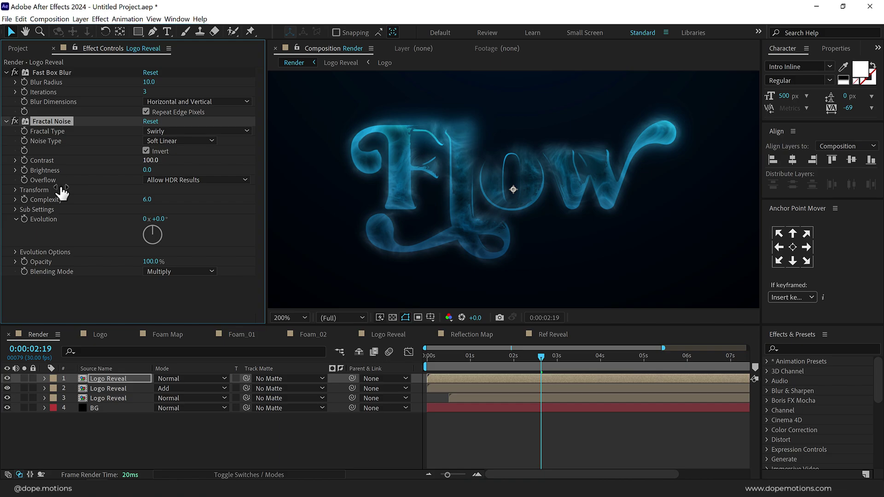
# Set the Fractal Noise scale to 200 and complexity to 2.
pyautogui.click(15, 189)
pyautogui.click(150, 219)
pyautogui.write('2')
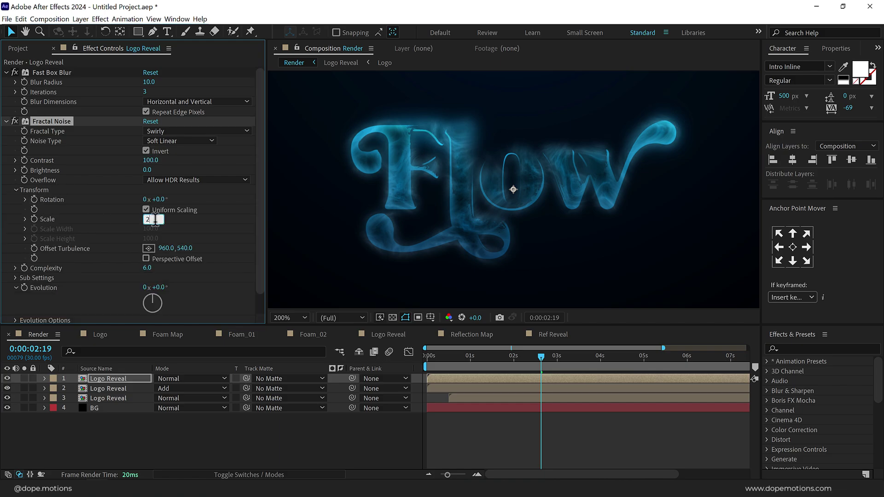
pyautogui.write('00')
pyautogui.press('Return')
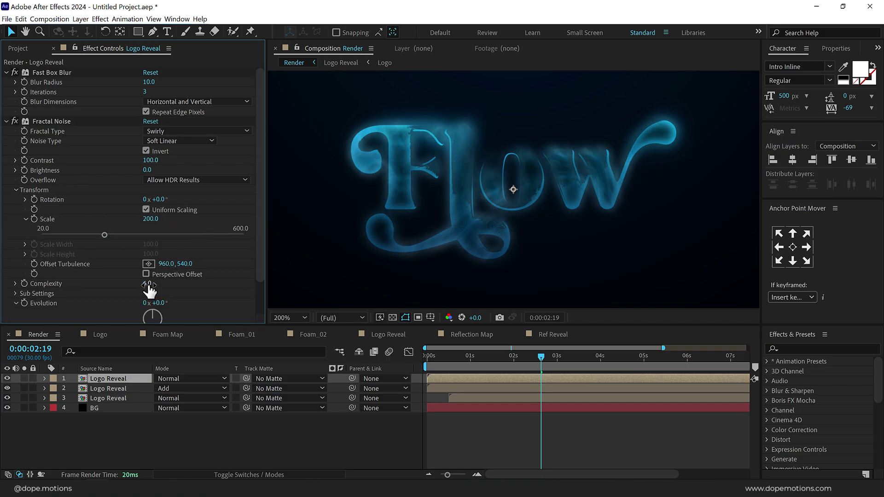
pyautogui.write('2')
pyautogui.press('Return')
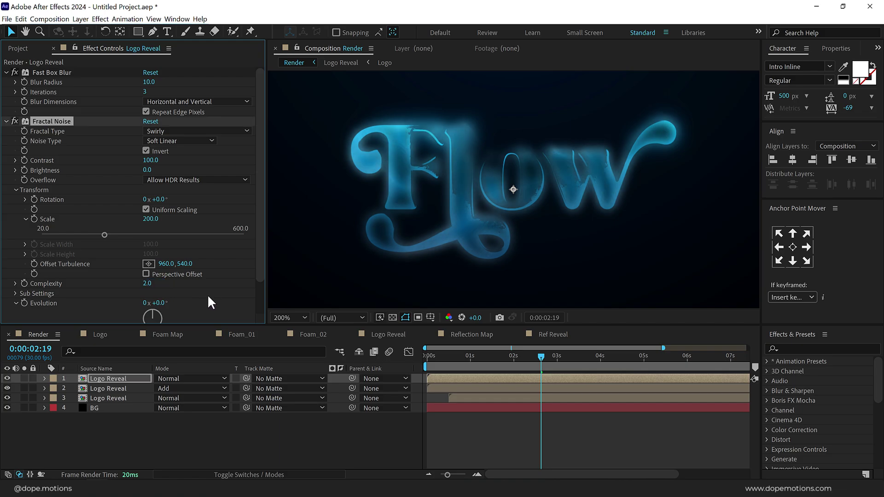
# Drive the Fractal Noise Evolution with the expression time*100.
pyautogui.keyDown('alt'); pyautogui.click(25, 302); pyautogui.keyUp('alt')
pyautogui.write('tim')
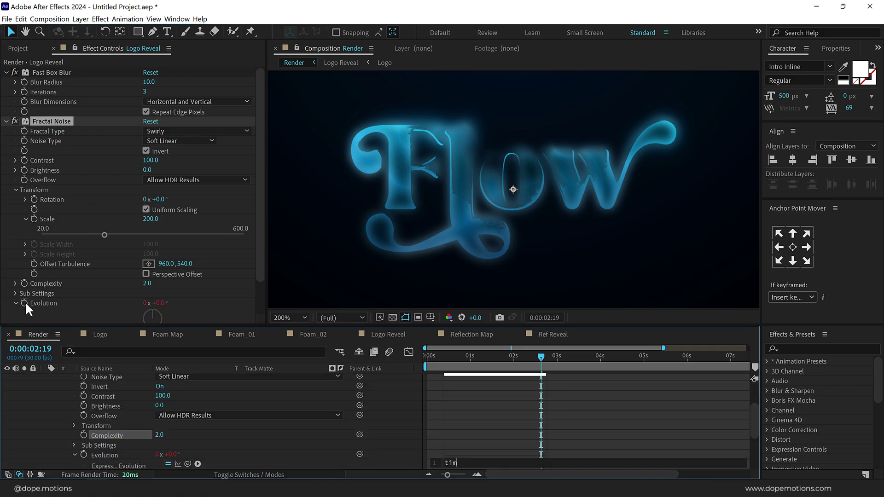
pyautogui.write('e*100')
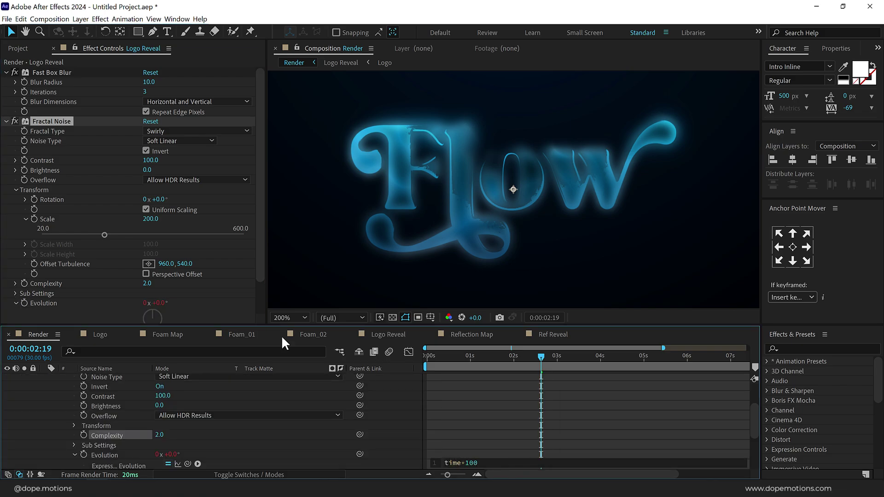
pyautogui.press('KP_Enter')
pyautogui.moveTo(488, 350); pyautogui.dragTo(678, 333)
# Set the Fast Box Blur radius to 8 to soften the glowing Flow title.
pyautogui.click(146, 83)
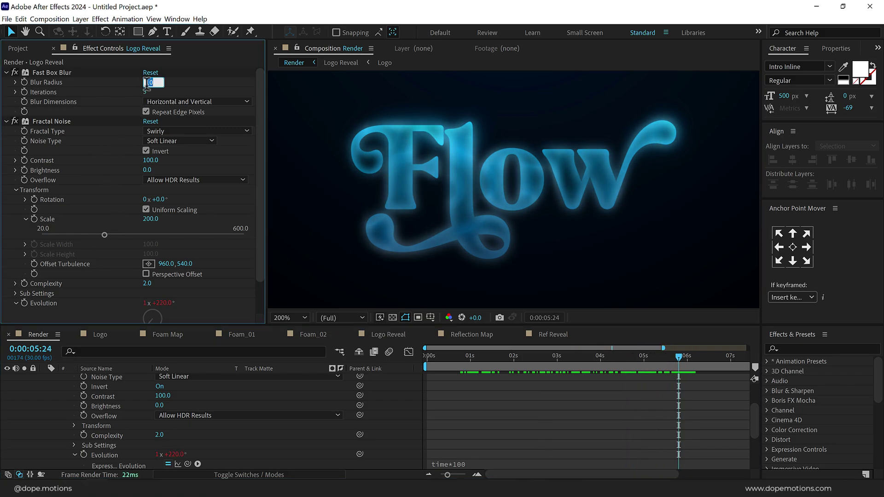
pyautogui.write('8')
pyautogui.press('Return')
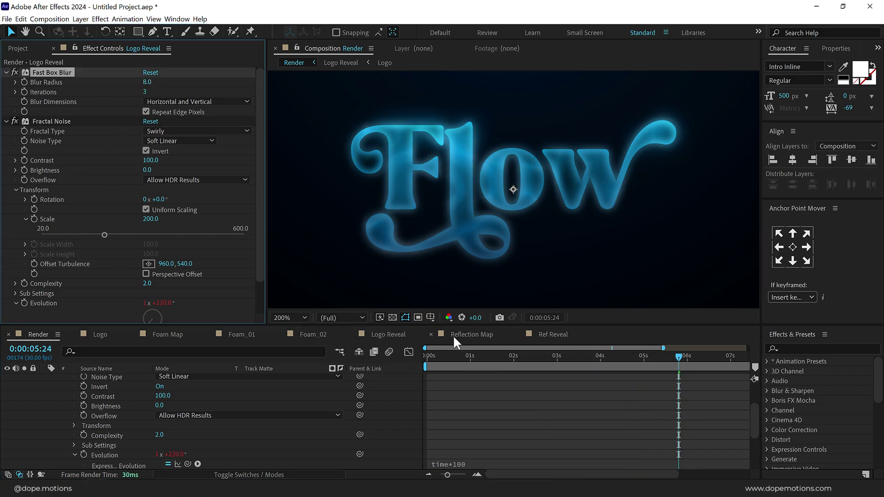
pyautogui.moveTo(455, 355); pyautogui.dragTo(549, 357)
pyautogui.scroll(10, 35, 402)
# Duplicate the Add-mode Logo Reveal glow layer and move the copy to the top.
pyautogui.click(44, 378)
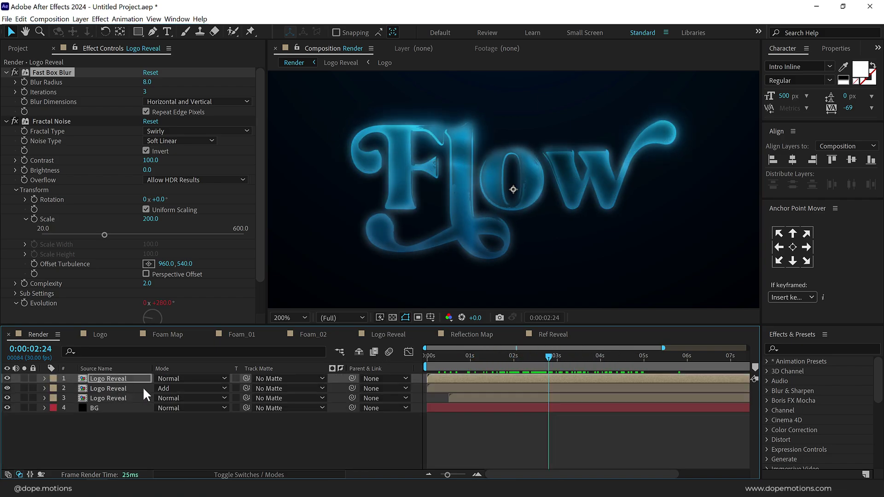
pyautogui.click(115, 390)
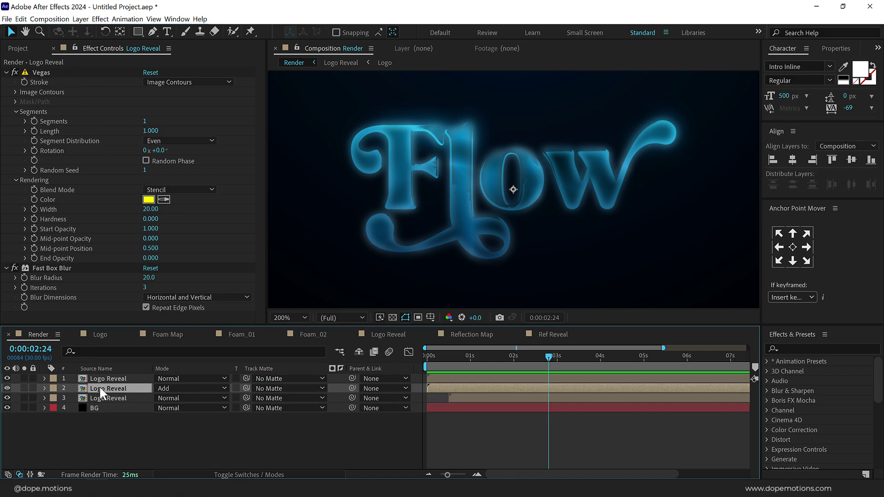
pyautogui.hotkey('ctrl', 'd')
pyautogui.moveTo(98, 385); pyautogui.dragTo(117, 378)
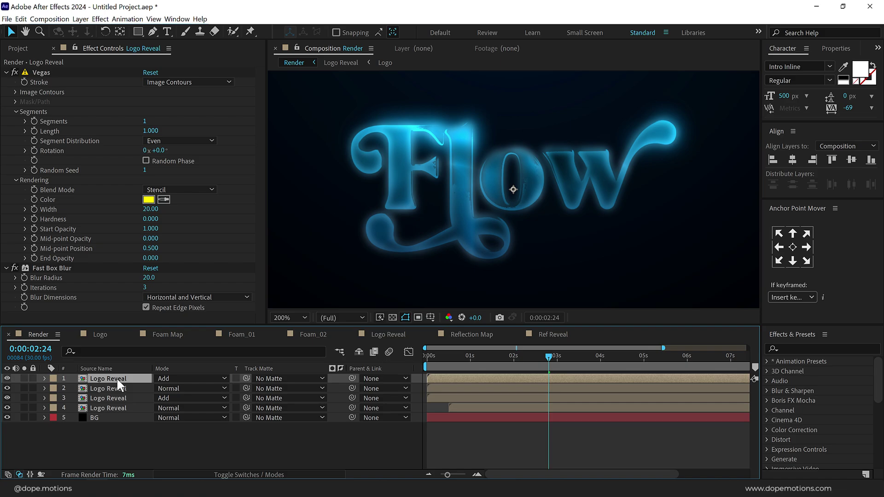
# Give the copy Vegas width 5 and Fast Box Blur radius 10, then duplicate it again.
pyautogui.click(151, 209)
pyautogui.write('5')
pyautogui.press('Return')
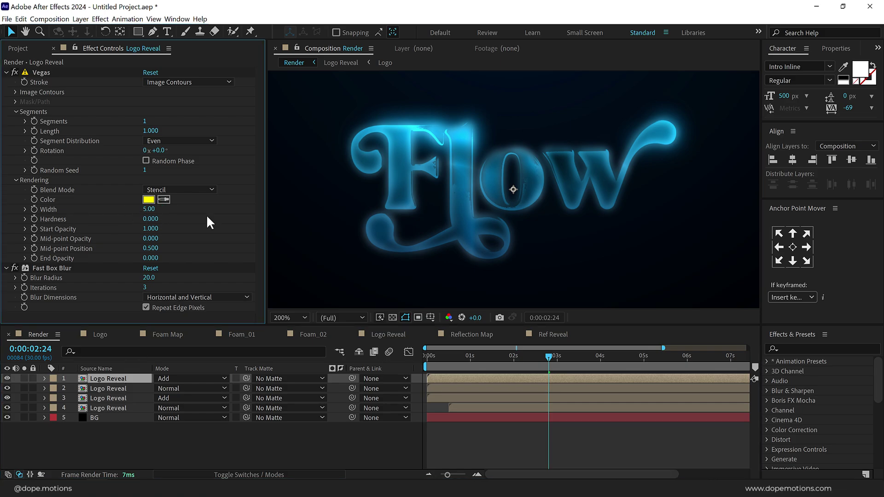
pyautogui.click(148, 279)
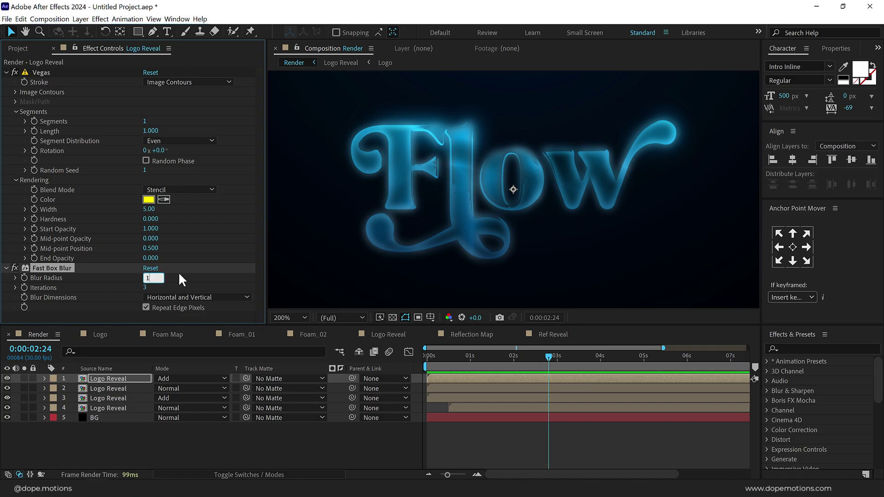
pyautogui.write('10')
pyautogui.press('Return')
pyautogui.moveTo(524, 353); pyautogui.dragTo(548, 352)
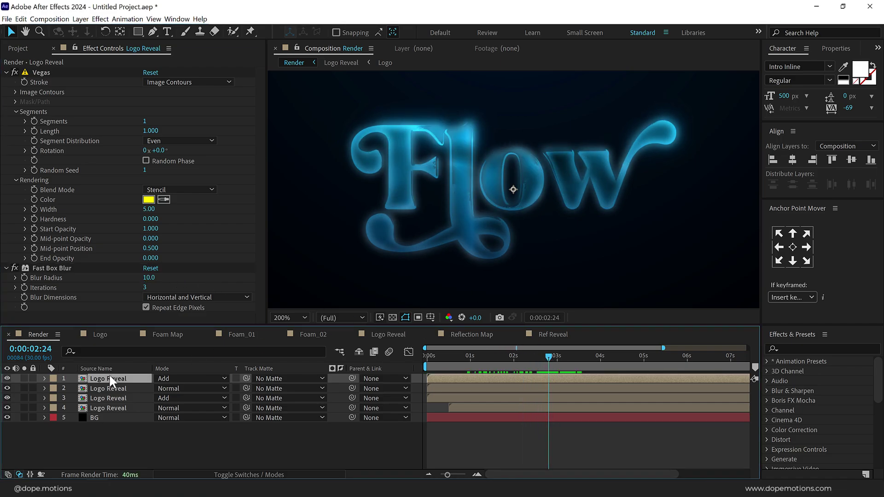
pyautogui.hotkey('ctrl', 'd')
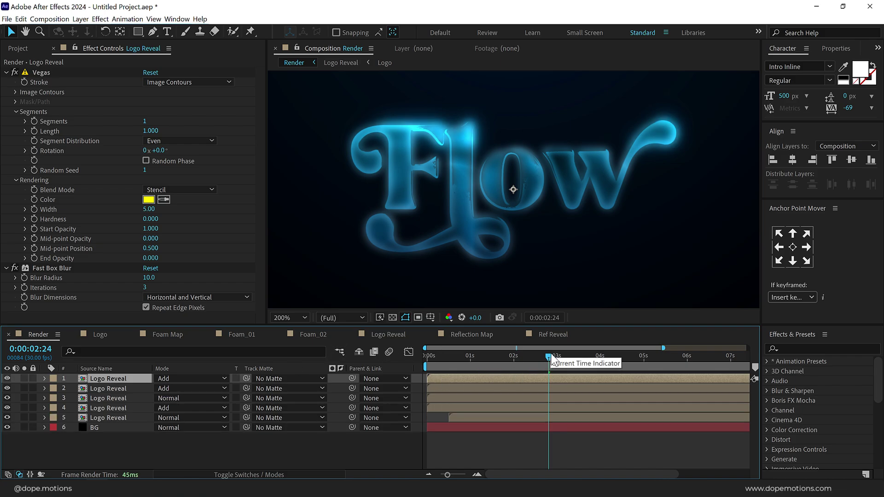
pyautogui.moveTo(548, 355); pyautogui.dragTo(558, 355)
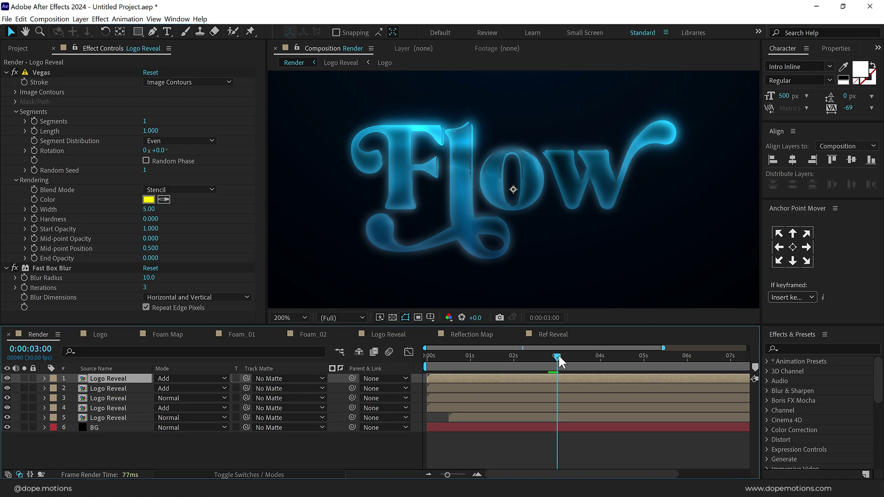
# Start the top Logo Reveal layer at 3 seconds and remove its Vegas and Fast Box Blur.
pyautogui.moveTo(462, 378); pyautogui.dragTo(586, 372)
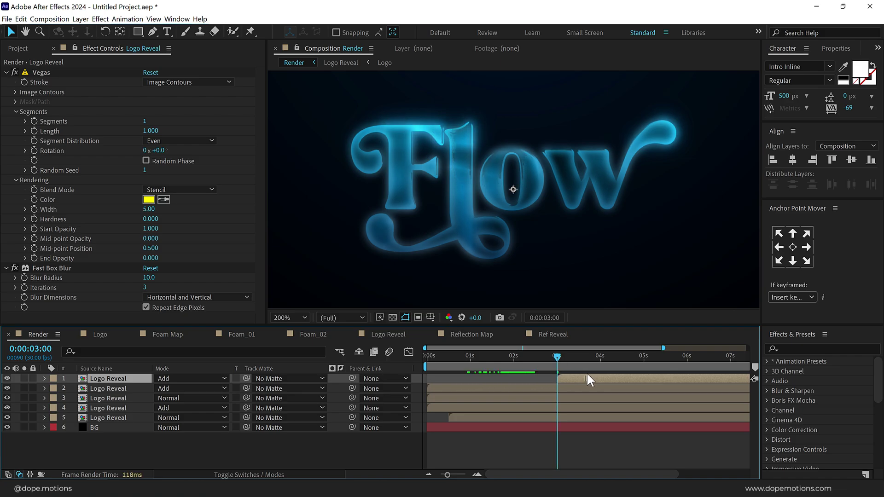
pyautogui.click(35, 73)
pyautogui.press('Delete')
pyautogui.click(32, 73)
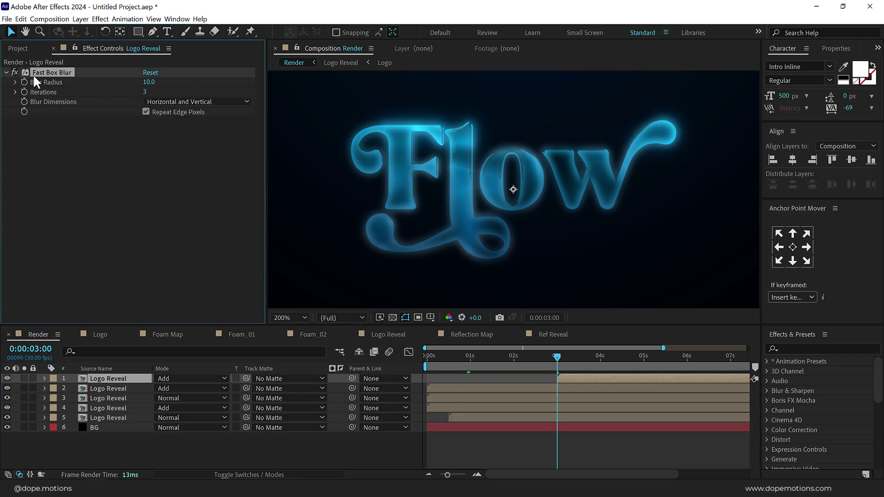
pyautogui.press('Delete')
# Switch the top layer to Normal blending and apply Bevel Alpha.
pyautogui.click(169, 377)
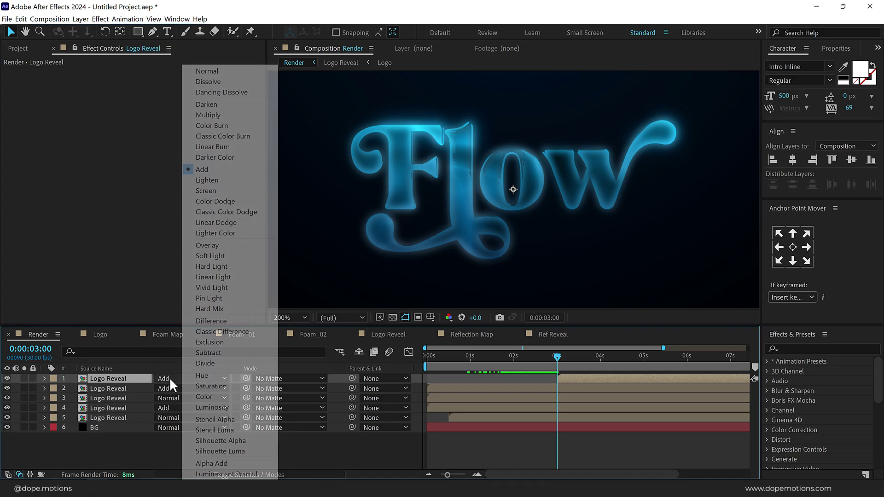
pyautogui.click(209, 71)
pyautogui.hotkey('ctrl', 'space')
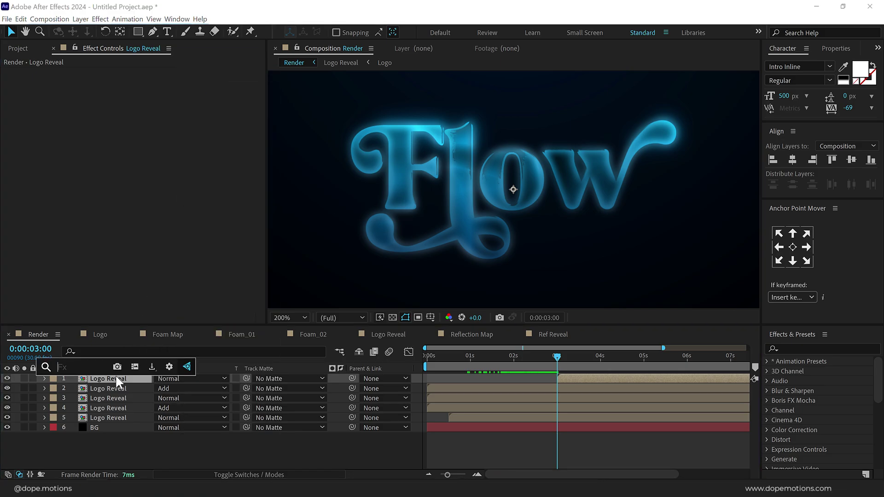
pyautogui.write('bev')
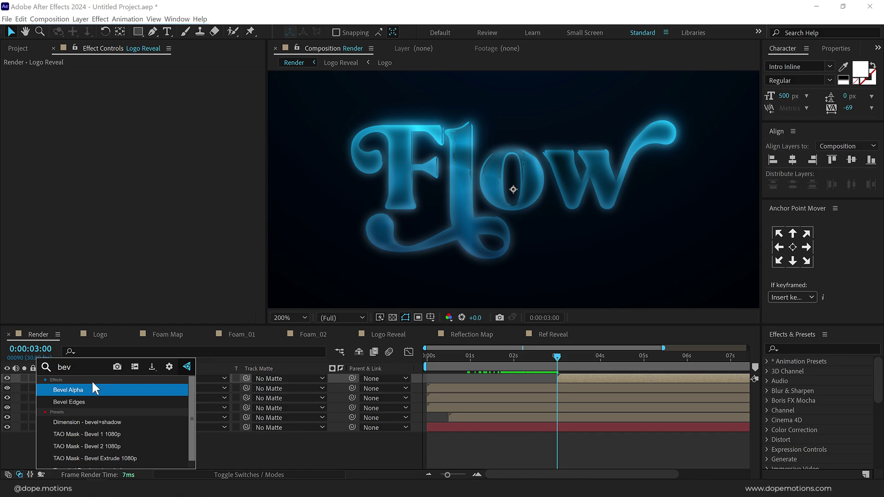
pyautogui.click(92, 388)
# Set the Bevel Alpha edge thickness to 1.50 and preview 3–6 seconds.
pyautogui.moveTo(567, 354); pyautogui.dragTo(680, 356)
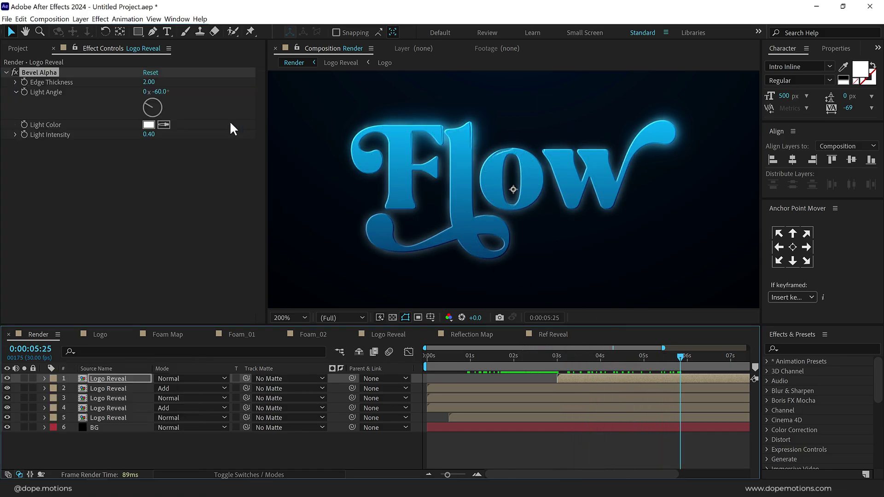
pyautogui.click(148, 81)
pyautogui.press('Return')
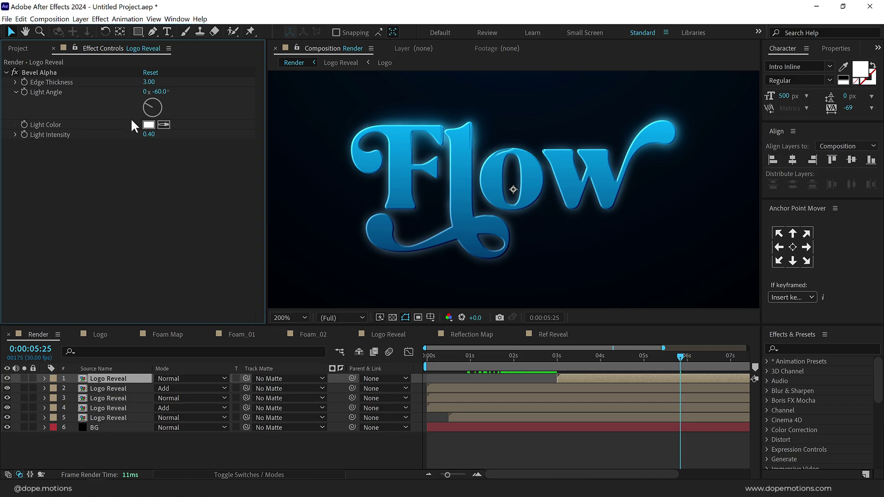
pyautogui.click(149, 82)
pyautogui.write('1')
pyautogui.press('Return')
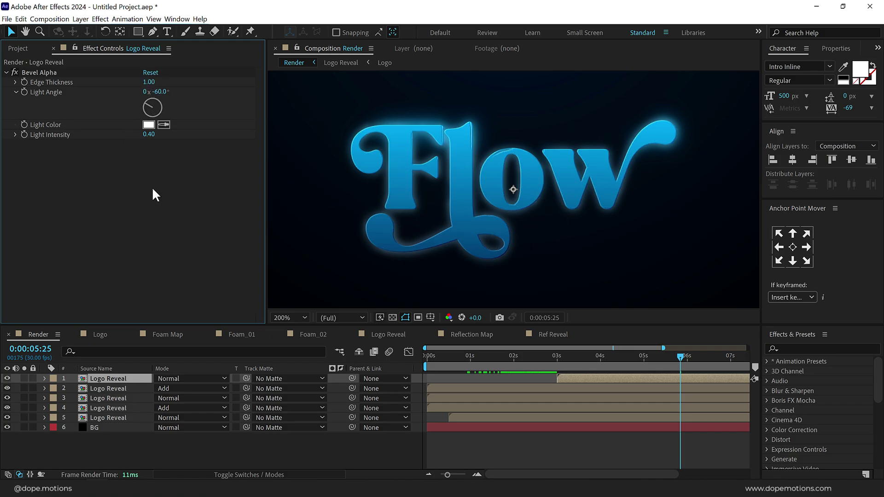
pyautogui.click(151, 84)
pyautogui.write('1.50')
pyautogui.press('Return')
pyautogui.press(',')
pyautogui.press('.')
pyautogui.moveTo(683, 356); pyautogui.dragTo(555, 355)
# Give Logo Reveal layers 2–4 a yellow label.
pyautogui.click(107, 385)
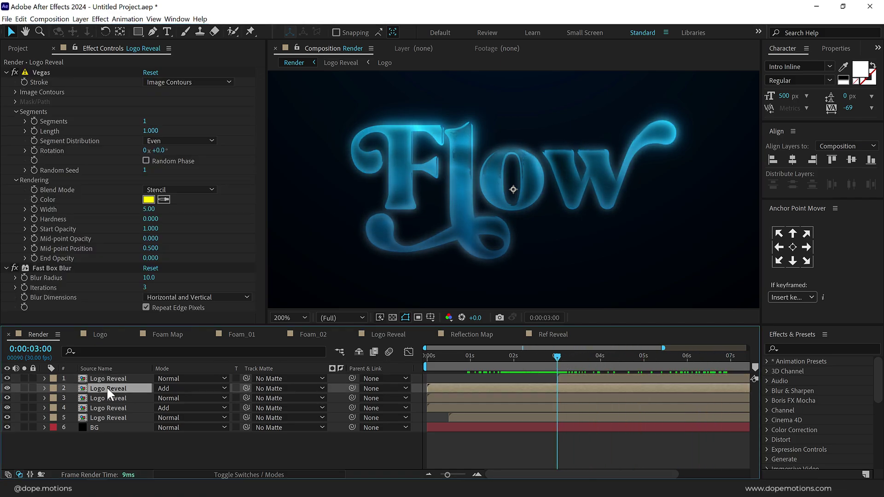
pyautogui.keyDown('shift'); pyautogui.click(102, 406); pyautogui.keyUp('shift')
pyautogui.click(53, 391)
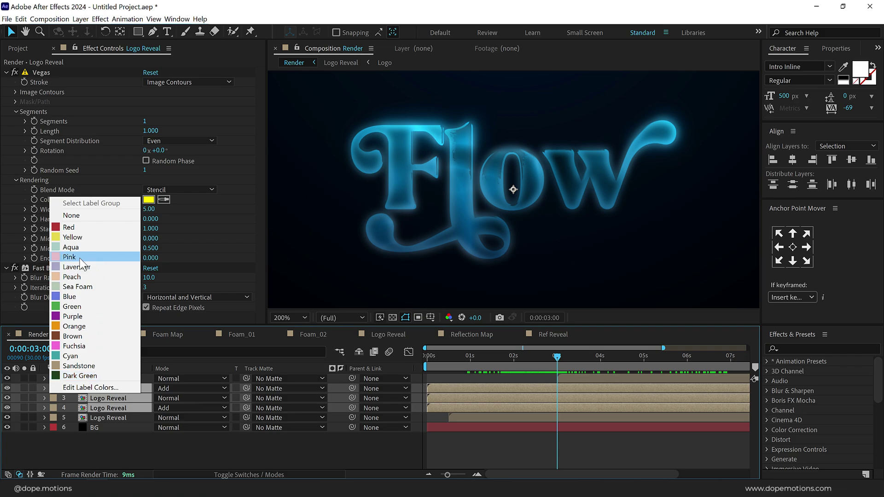
pyautogui.click(101, 237)
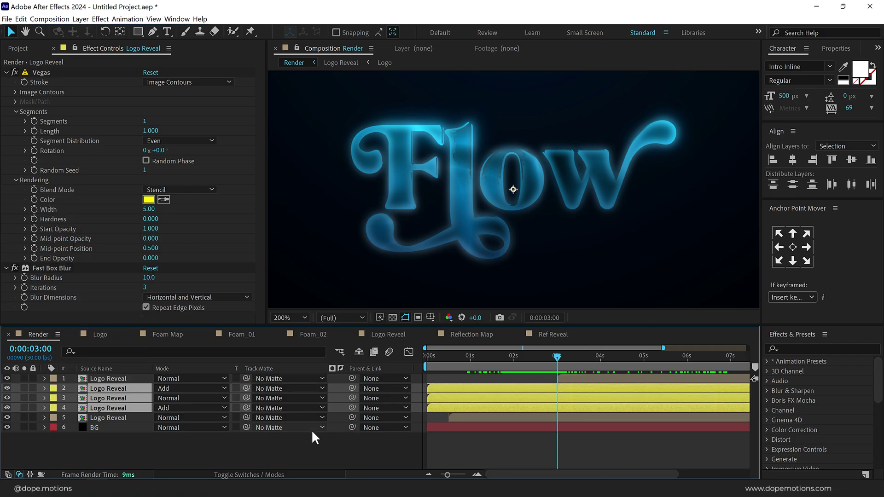
# Keyframe the layers' Opacity to fade to 0% between 3 and 4 seconds.
pyautogui.press('t')
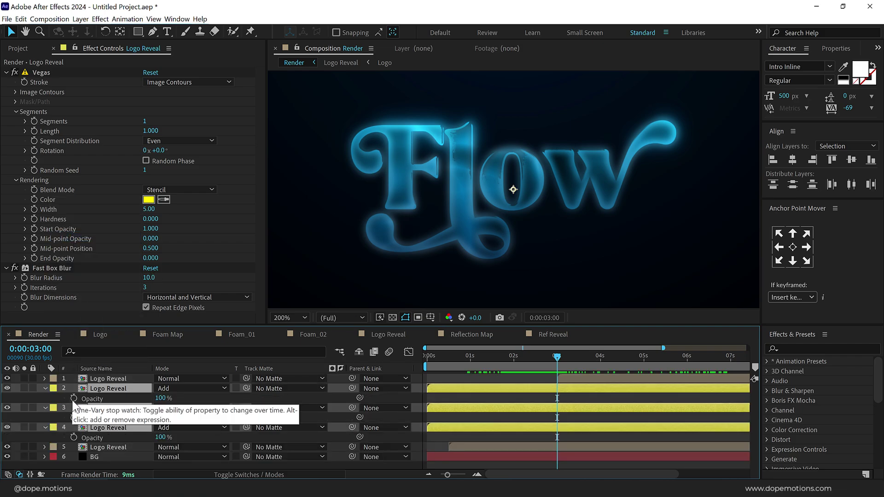
pyautogui.click(73, 398)
pyautogui.moveTo(573, 358); pyautogui.dragTo(600, 368)
pyautogui.click(159, 398)
pyautogui.write('0')
pyautogui.press('Return')
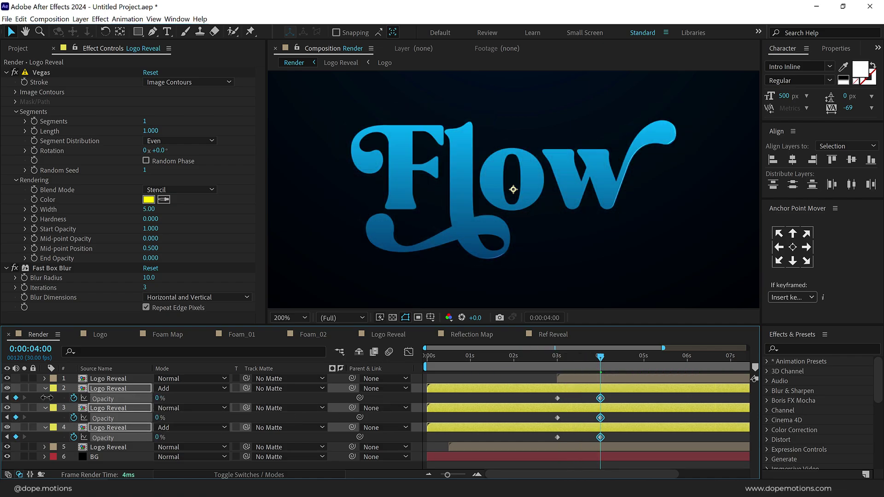
# Apply Easy Ease to all the Opacity keyframes and preview the fade.
pyautogui.moveTo(619, 402); pyautogui.dragTo(532, 457)
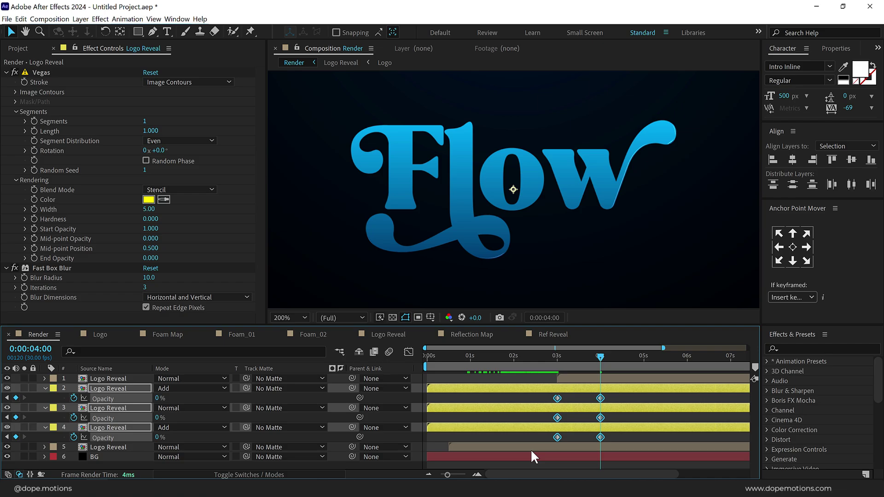
pyautogui.rightClick(599, 437)
pyautogui.moveTo(648, 430)
pyautogui.click(544, 358)
pyautogui.moveTo(546, 366); pyautogui.dragTo(605, 436)
pyautogui.scroll(-1, 522, 231)
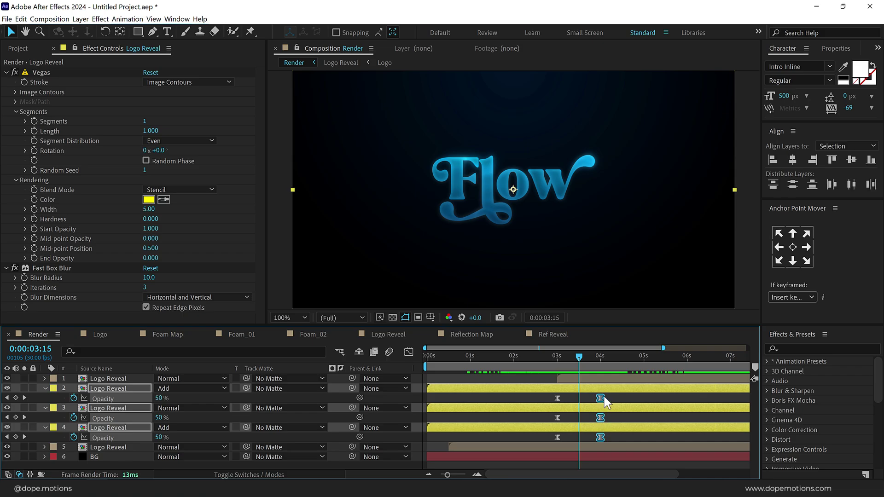
# Shift the fade-out keyframes later, then collapse all layer properties.
pyautogui.moveTo(605, 401); pyautogui.dragTo(645, 400)
pyautogui.click(589, 359)
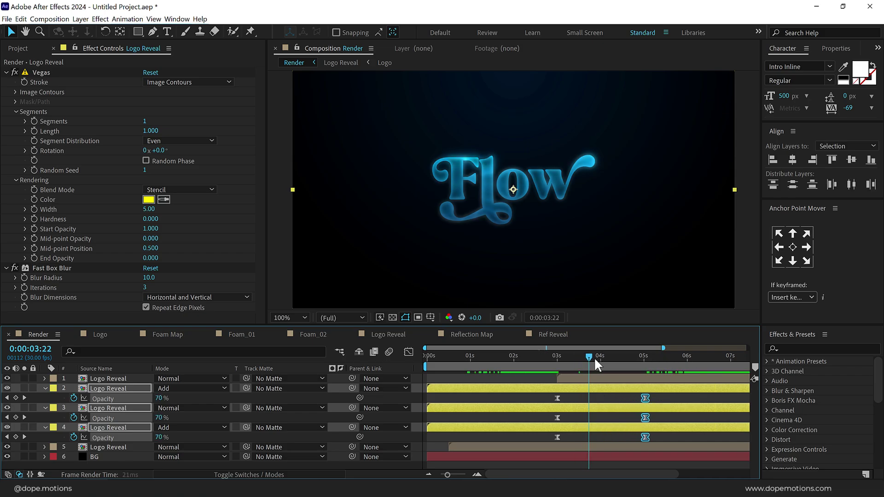
pyautogui.moveTo(595, 359)
pyautogui.mouseDown()
pyautogui.moveTo(691, 355)
pyautogui.moveTo(579, 357)
pyautogui.mouseUp()
pyautogui.hotkey('ctrl', 'a')
pyautogui.press('u')
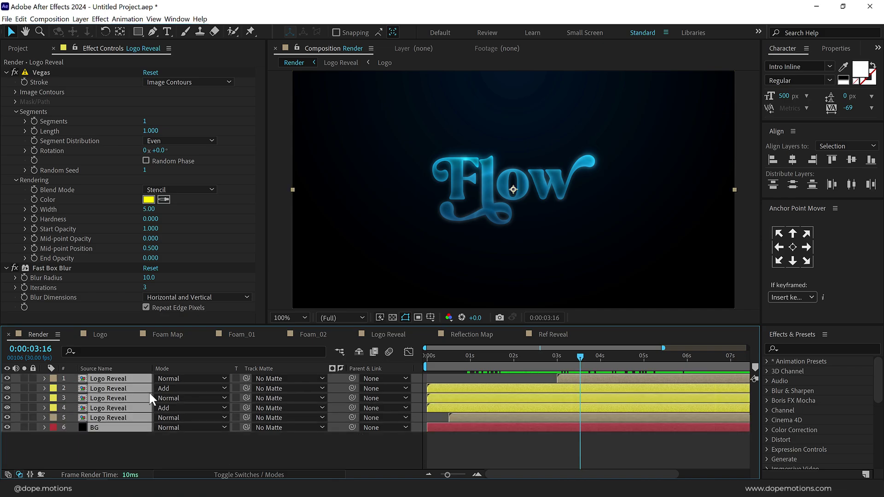
pyautogui.click(104, 445)
# Add Ref Reveal to the Render comp in Soft Light, then another Logo Reveal above it.
pyautogui.click(24, 48)
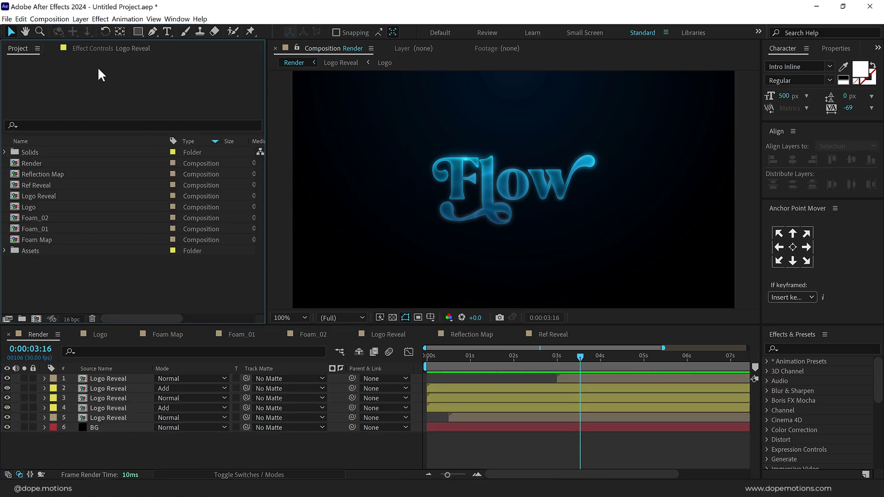
pyautogui.click(40, 185)
pyautogui.moveTo(37, 184); pyautogui.dragTo(560, 377)
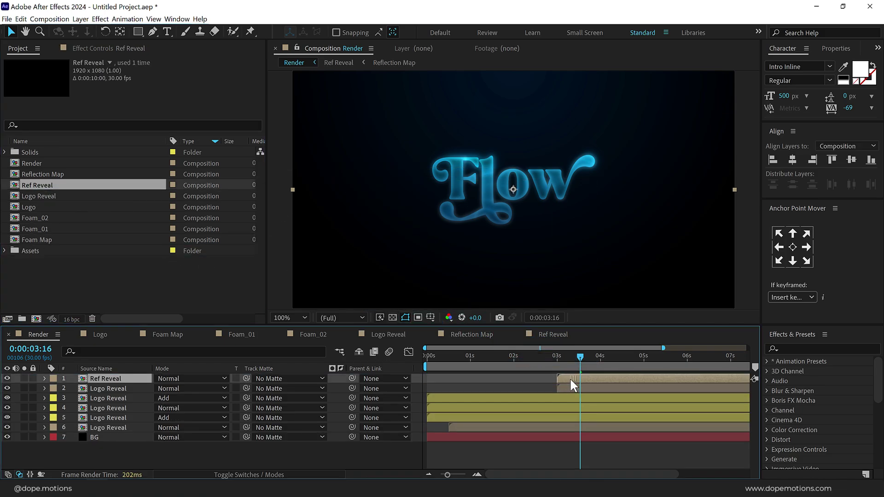
pyautogui.click(174, 379)
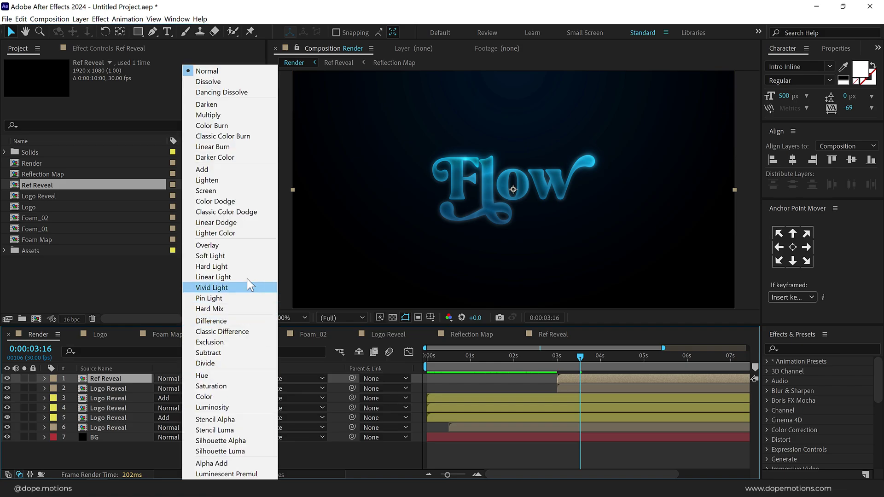
pyautogui.click(234, 256)
pyautogui.moveTo(584, 356); pyautogui.dragTo(650, 358)
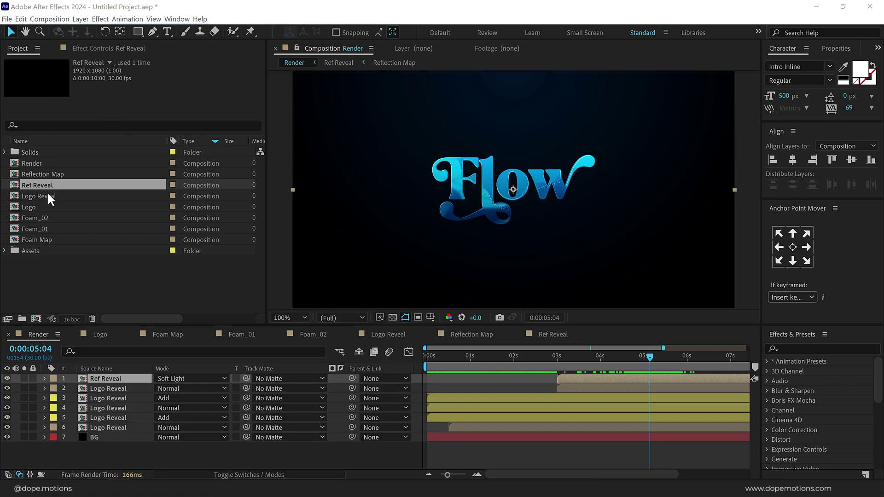
pyautogui.moveTo(40, 196); pyautogui.dragTo(120, 376)
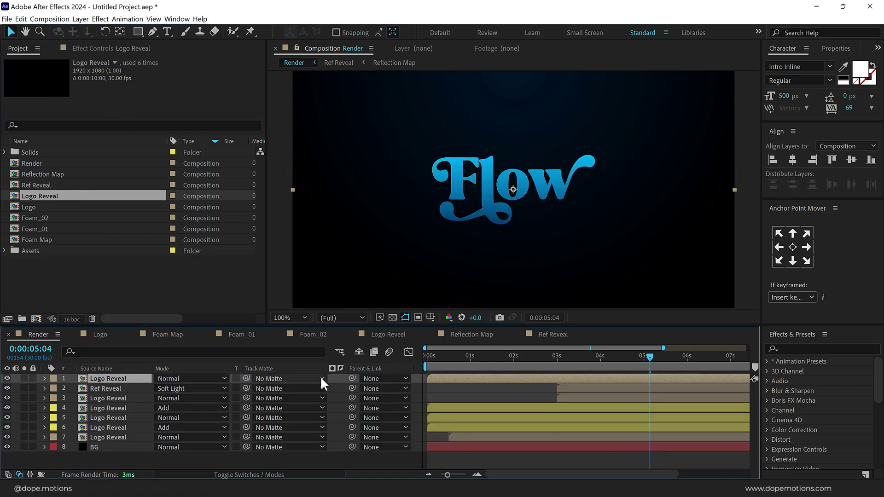
# Set the new layer to Add and apply CC Radial Blur as Fading Zoom, amount 120.
pyautogui.click(175, 378)
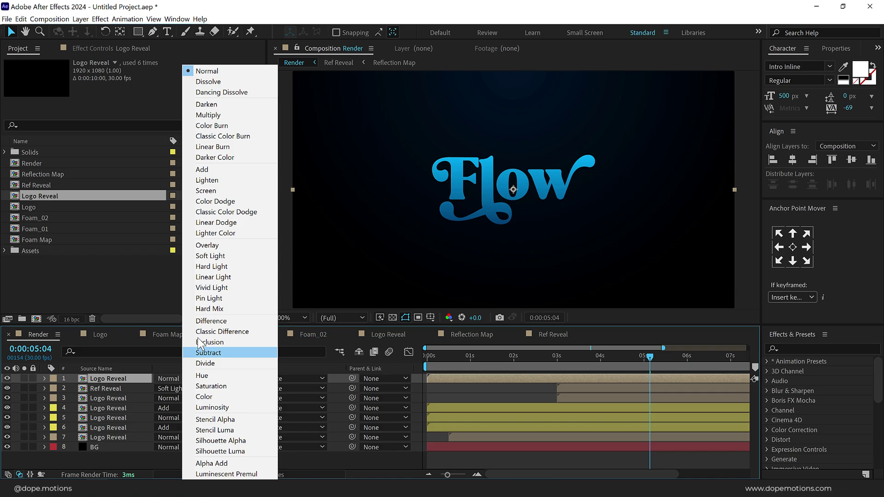
pyautogui.click(211, 170)
pyautogui.hotkey('ctrl', 'space')
pyautogui.write('cc r')
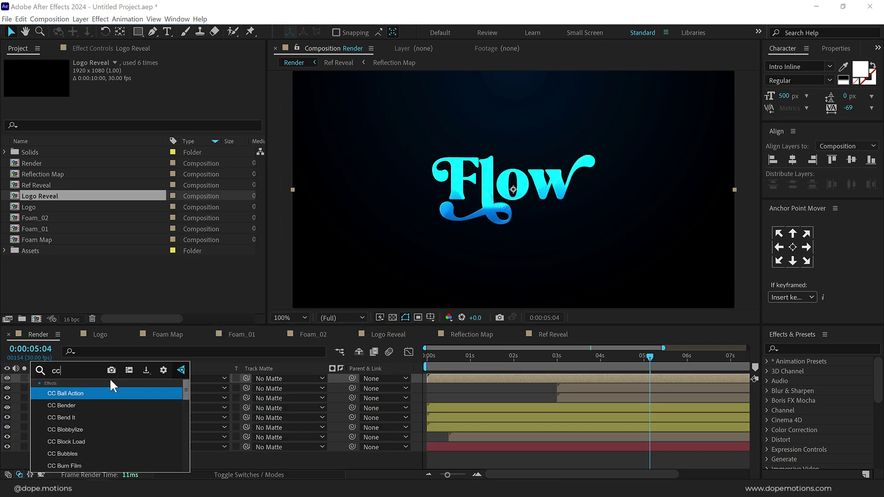
pyautogui.click(97, 393)
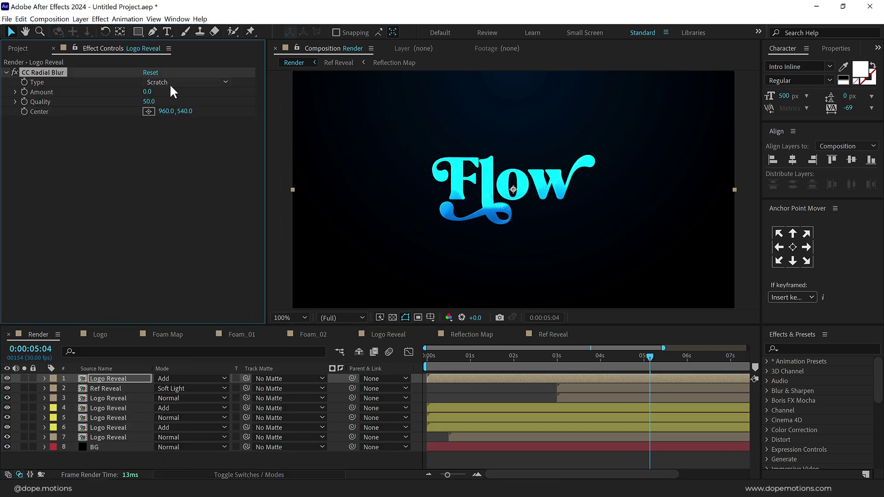
pyautogui.click(170, 82)
pyautogui.click(173, 104)
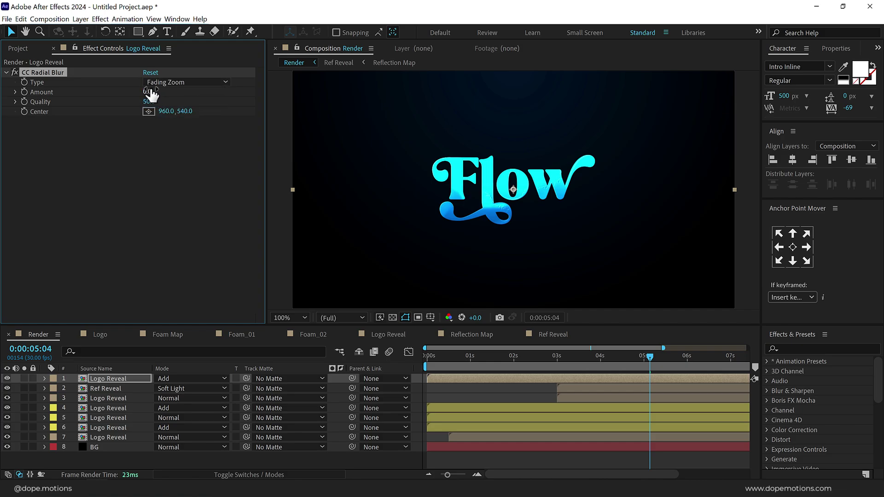
pyautogui.click(151, 92)
pyautogui.write('120')
pyautogui.press('Return')
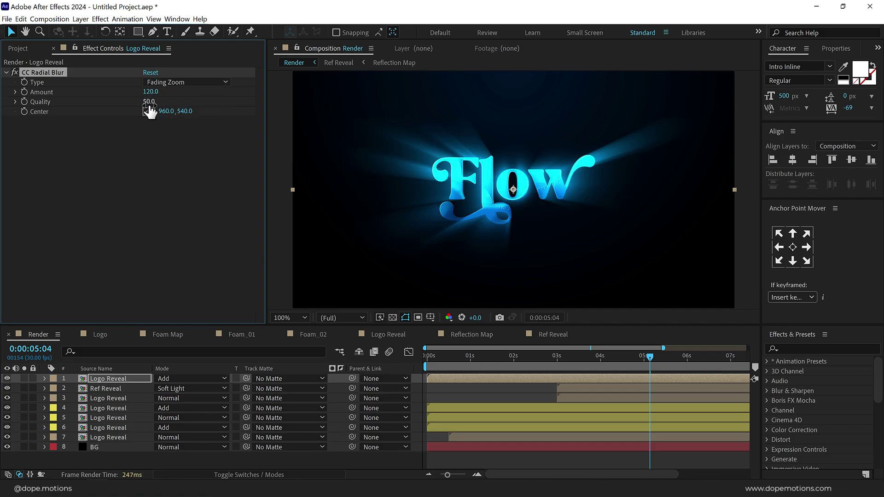
# Apply Fast Box Blur with a blur radius of 15.
pyautogui.hotkey('ctrl', 'space')
pyautogui.write('box')
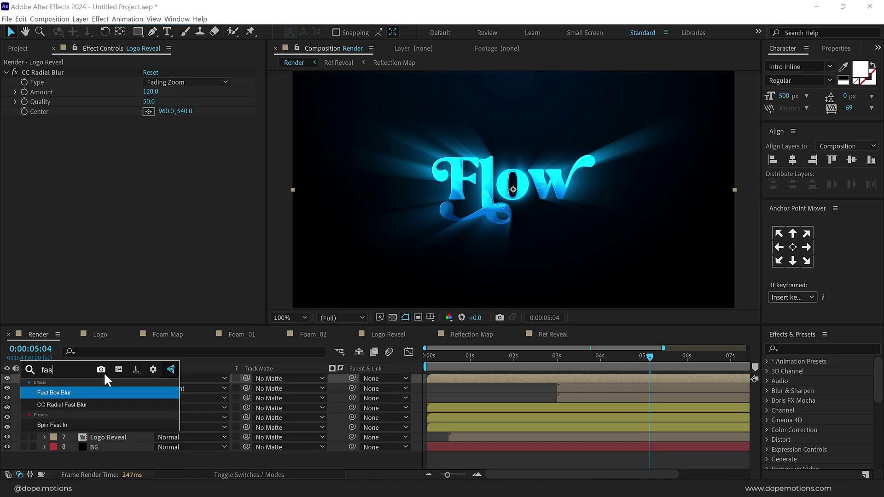
pyautogui.click(91, 385)
pyautogui.click(147, 131)
pyautogui.write('15')
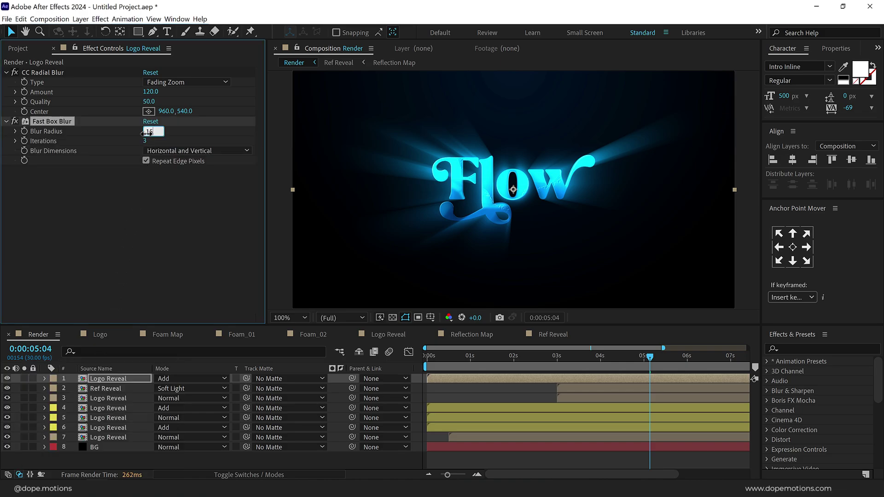
pyautogui.press('Return')
# Set the top Logo Reveal layer's opacity to 30%.
pyautogui.click(103, 373)
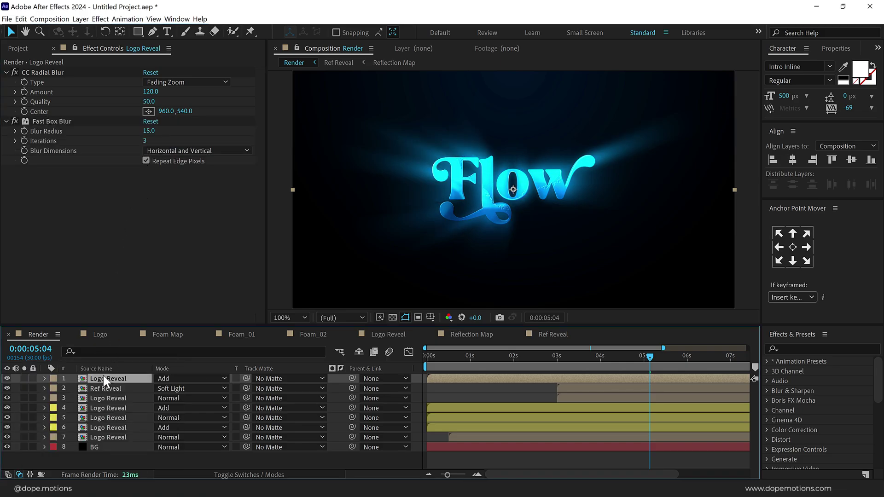
pyautogui.press('t')
pyautogui.click(163, 389)
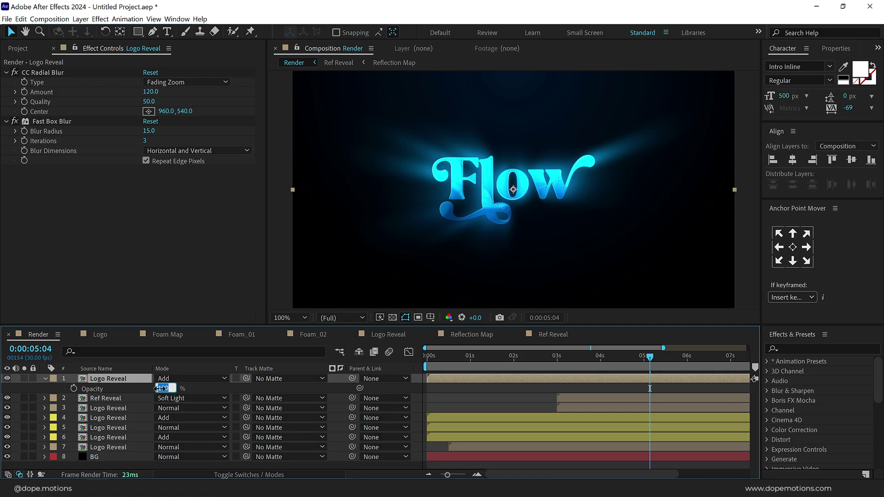
pyautogui.write('30')
pyautogui.press('Return')
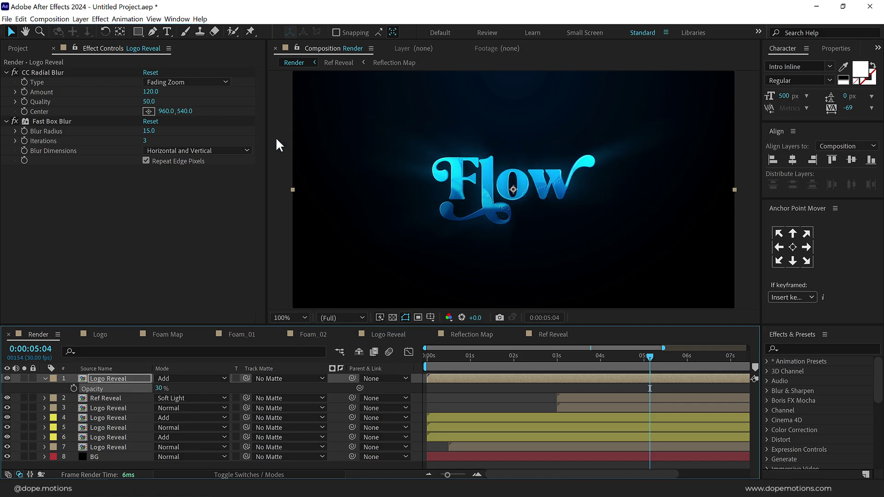
pyautogui.click(18, 49)
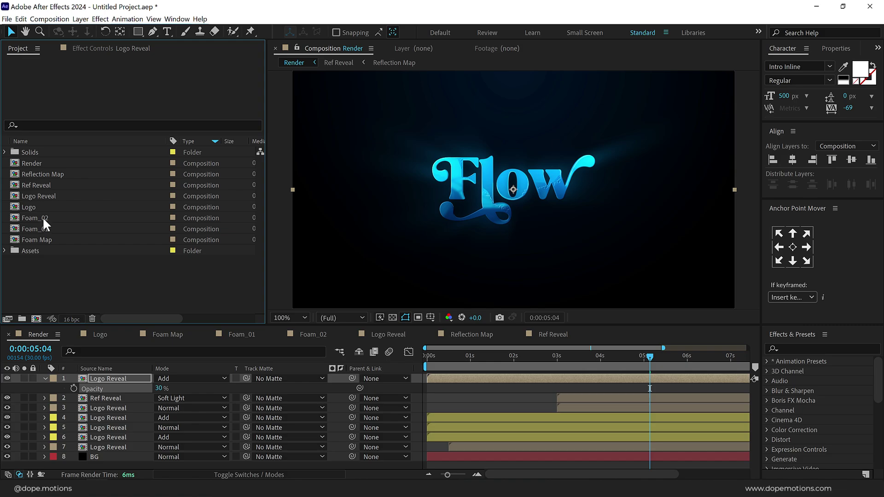
# Add Foam_02 and Foam_01 to the comp in Add mode.
pyautogui.moveTo(43, 216); pyautogui.dragTo(139, 378)
pyautogui.click(185, 378)
pyautogui.click(212, 169)
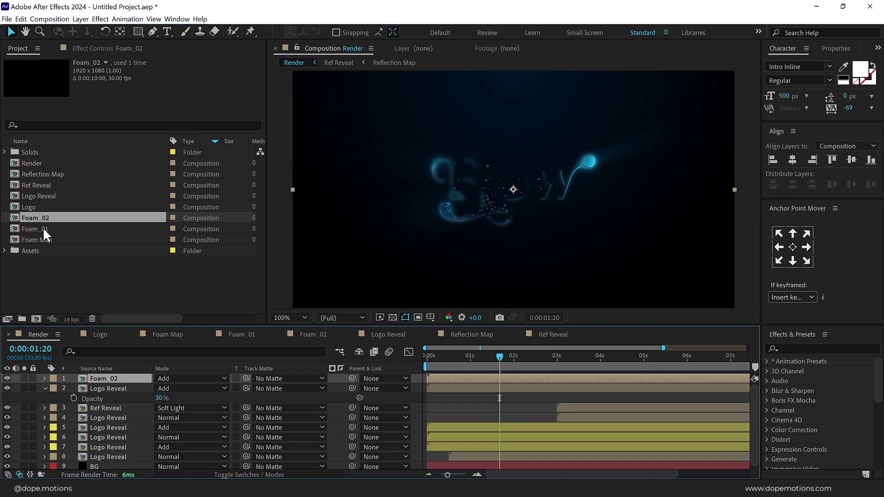
pyautogui.moveTo(43, 228); pyautogui.dragTo(116, 376)
pyautogui.click(173, 378)
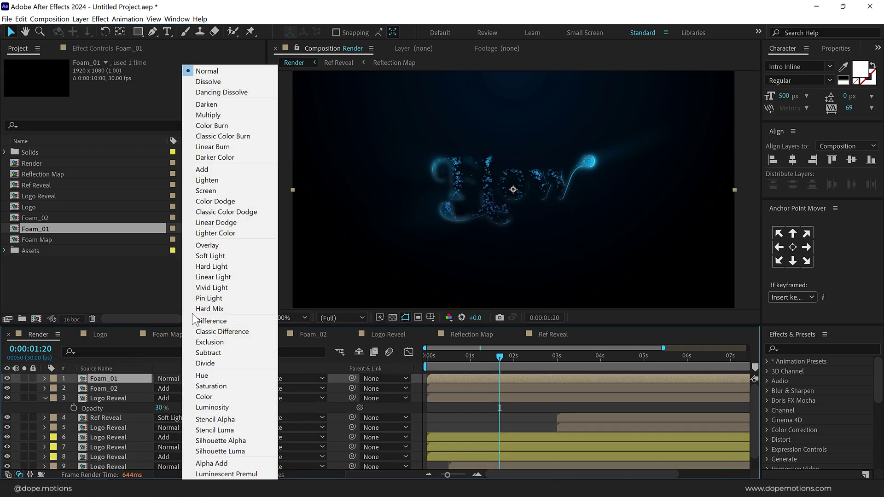
# Add Embers.mov from the Assets folder as the top layer in Add mode.
pyautogui.click(4, 250)
pyautogui.moveTo(51, 283); pyautogui.dragTo(129, 377)
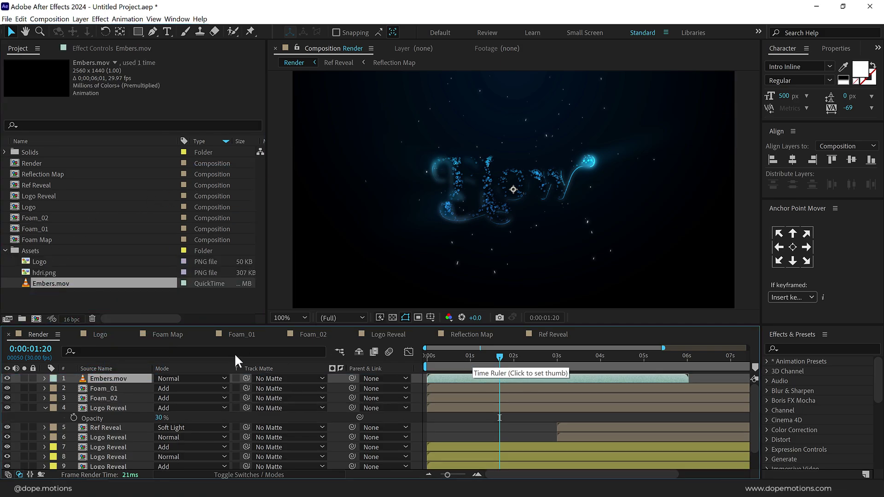
pyautogui.click(183, 379)
pyautogui.click(202, 170)
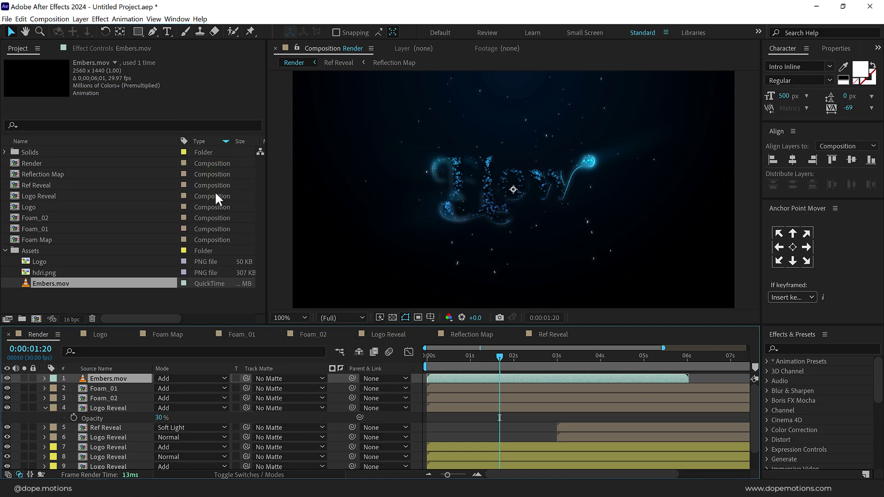
# Tint Embers.mov with white mapped to blue #009DFF.
pyautogui.hotkey('ctrl', 'space')
pyautogui.write('tint')
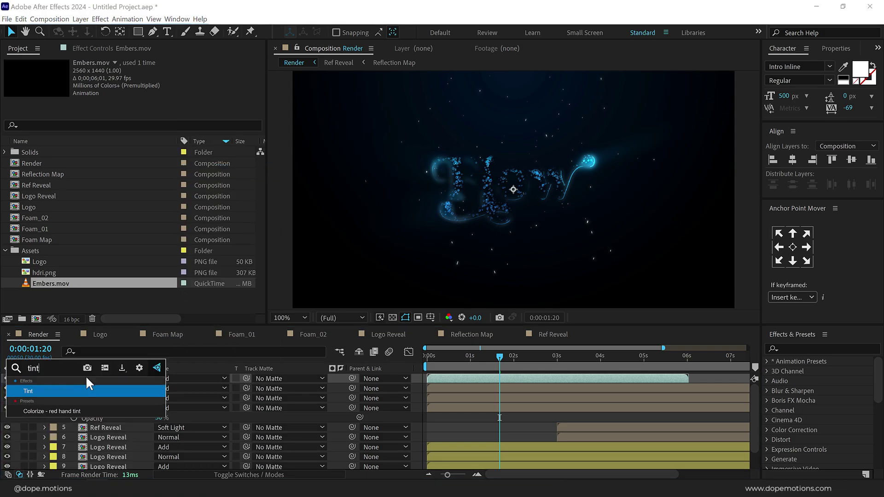
pyautogui.press('Return')
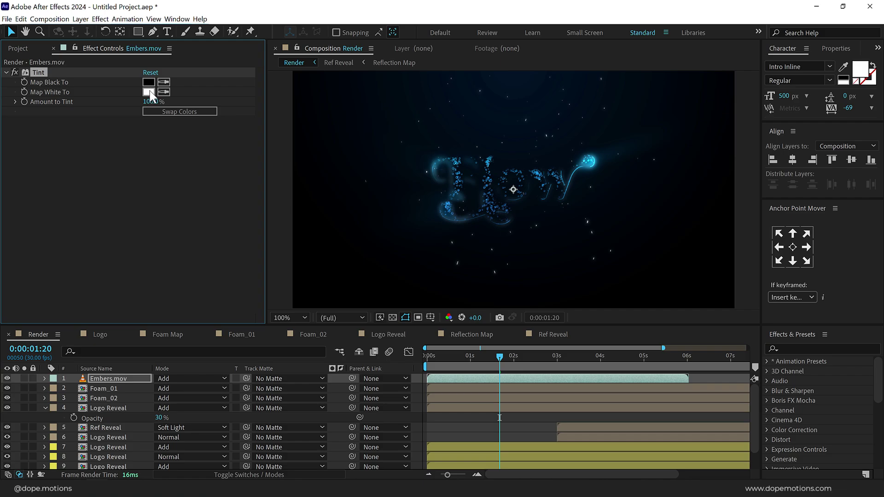
pyautogui.click(148, 91)
pyautogui.click(452, 220)
pyautogui.click(438, 157)
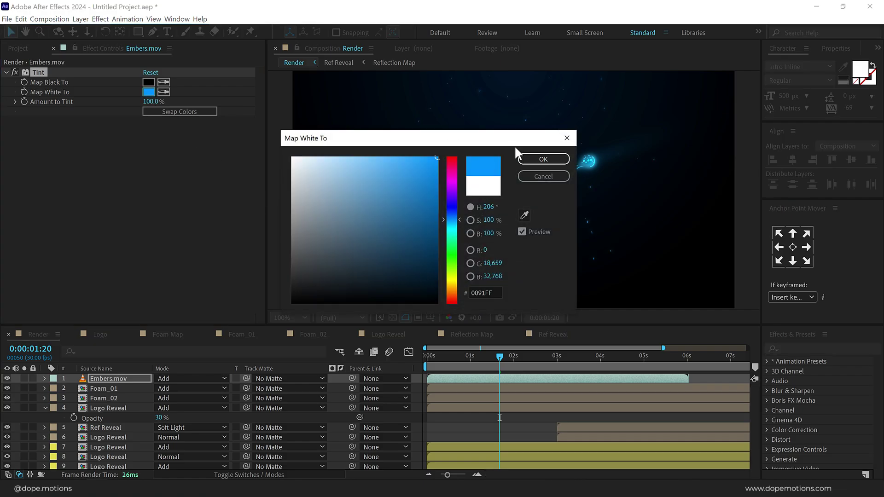
pyautogui.moveTo(514, 144); pyautogui.dragTo(293, 134)
pyautogui.moveTo(229, 211); pyautogui.dragTo(231, 211)
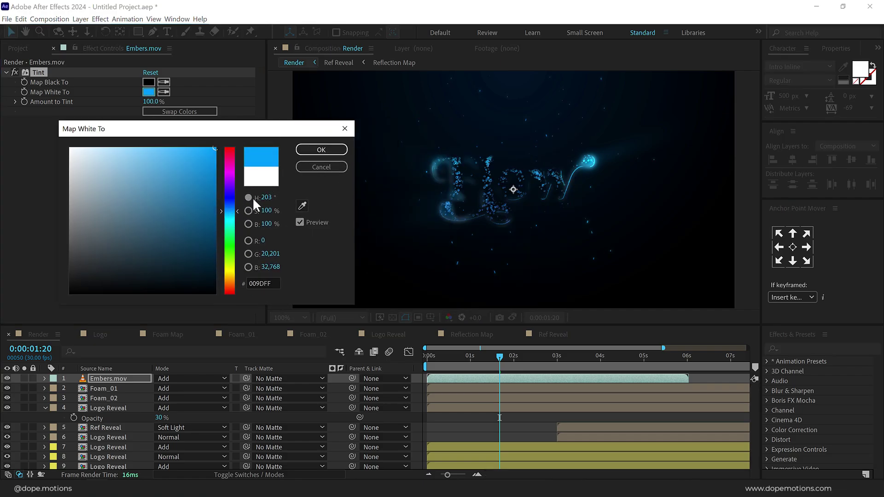
pyautogui.click(320, 150)
pyautogui.moveTo(134, 324); pyautogui.dragTo(134, 296)
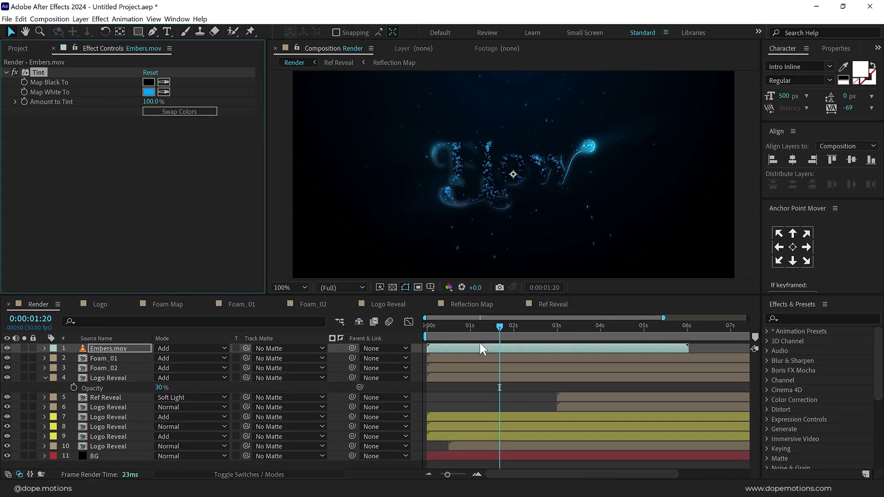
pyautogui.moveTo(548, 333); pyautogui.dragTo(644, 335)
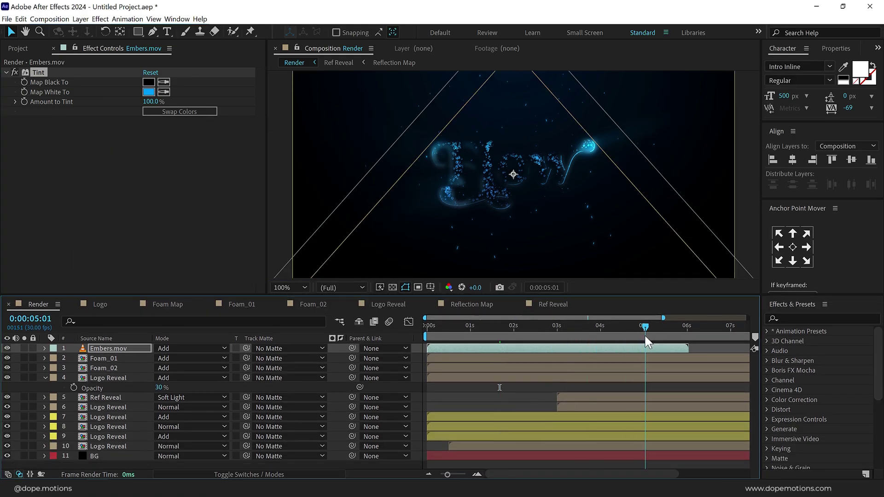
# Preview the comp and delay Embers.mov to start about one second in.
pyautogui.click(44, 378)
pyautogui.click(90, 461)
pyautogui.press('space')
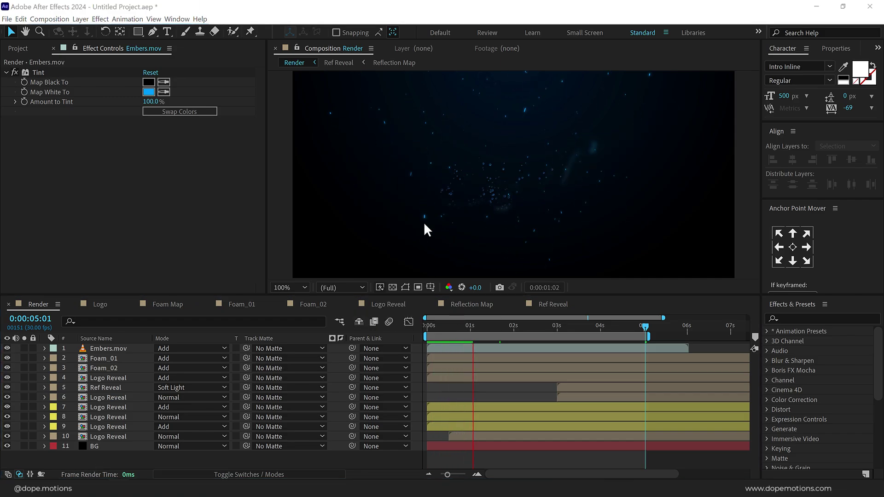
pyautogui.click(439, 322)
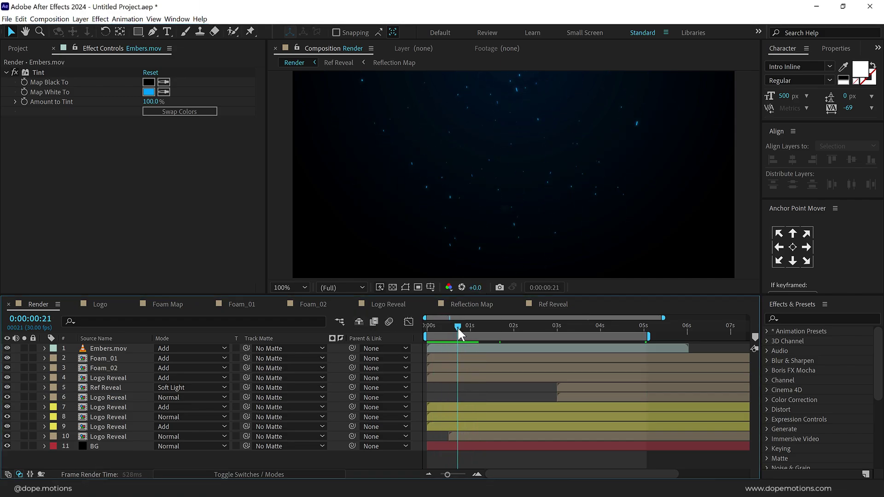
pyautogui.moveTo(459, 345); pyautogui.dragTo(505, 343)
pyautogui.press('space')
# Scale Embers.mov to 60%, then open the Logo composition with the blue Flow title.
pyautogui.press('s')
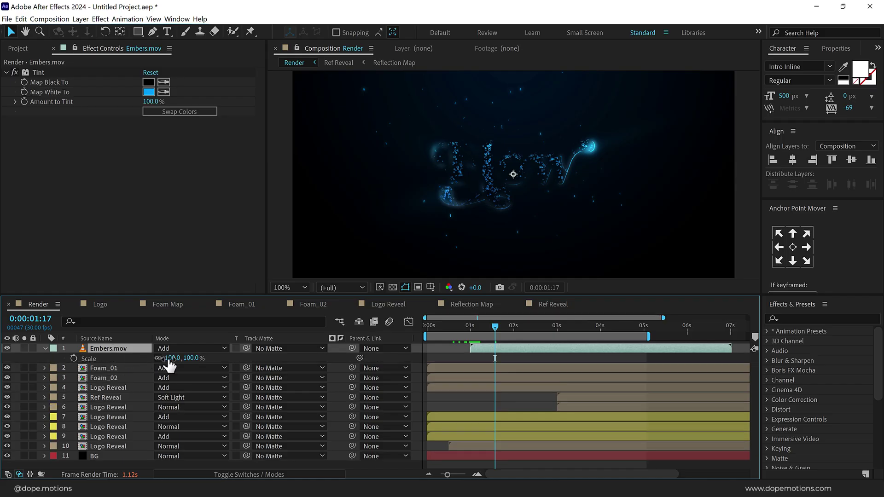
pyautogui.moveTo(191, 359); pyautogui.dragTo(171, 358)
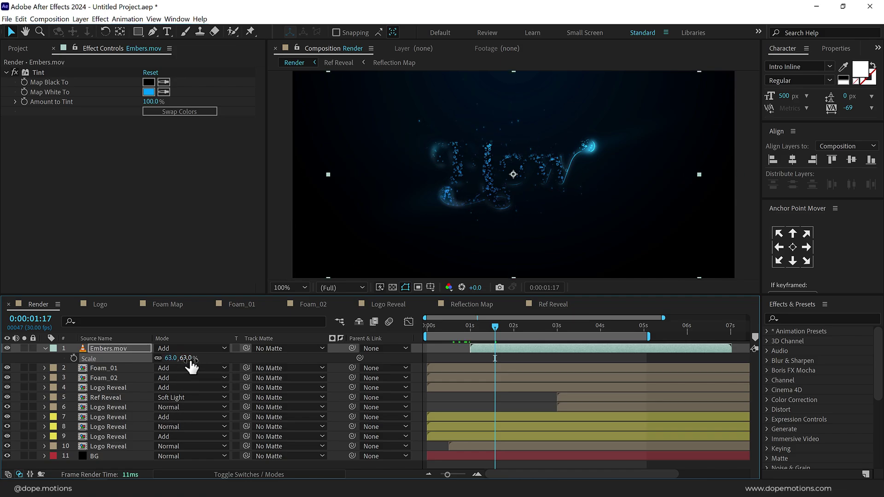
pyautogui.click(188, 358)
pyautogui.write('60')
pyautogui.press('Return')
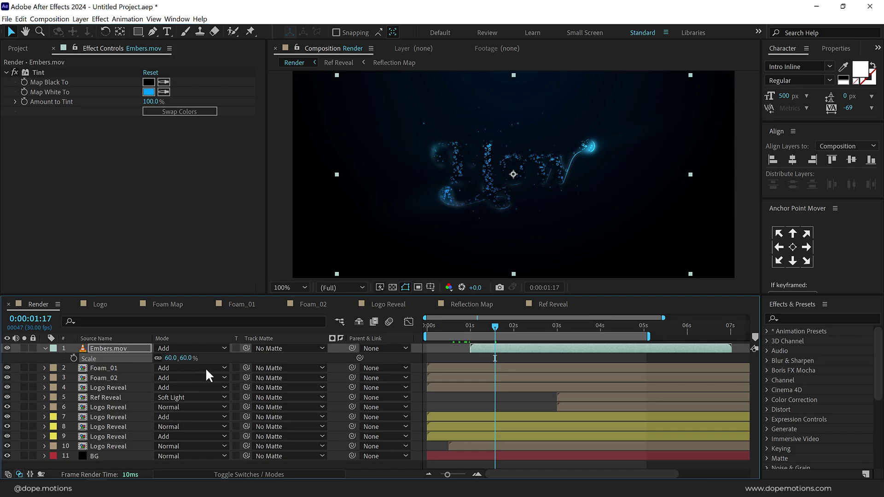
pyautogui.press('space')
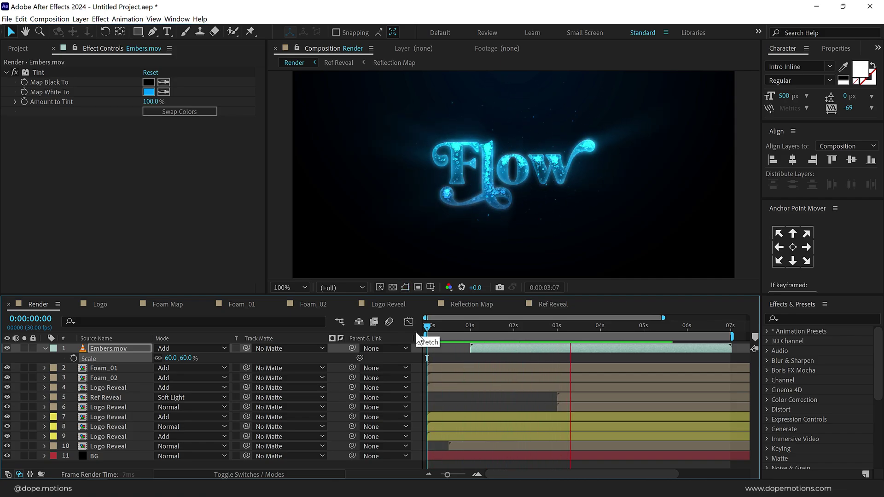
pyautogui.moveTo(580, 329); pyautogui.dragTo(534, 333)
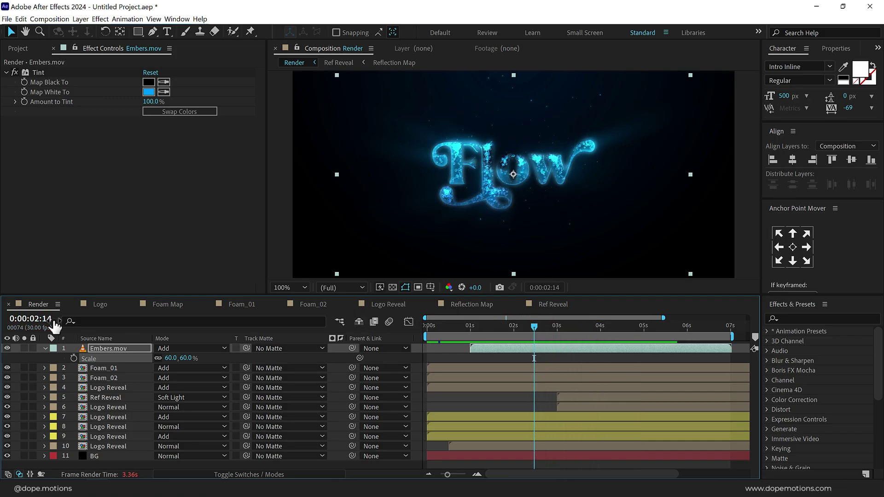
pyautogui.click(99, 304)
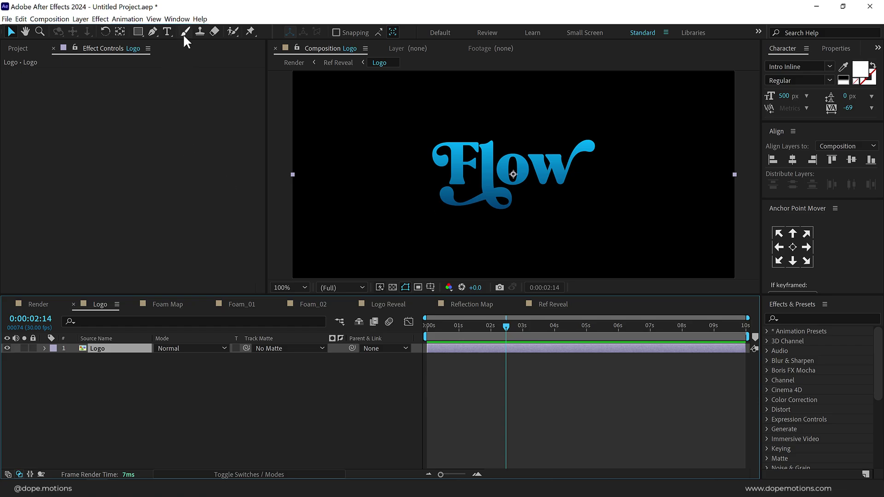
# Add a 'Wind' text layer in the Logo composition and centre it in the frame.
pyautogui.click(168, 30)
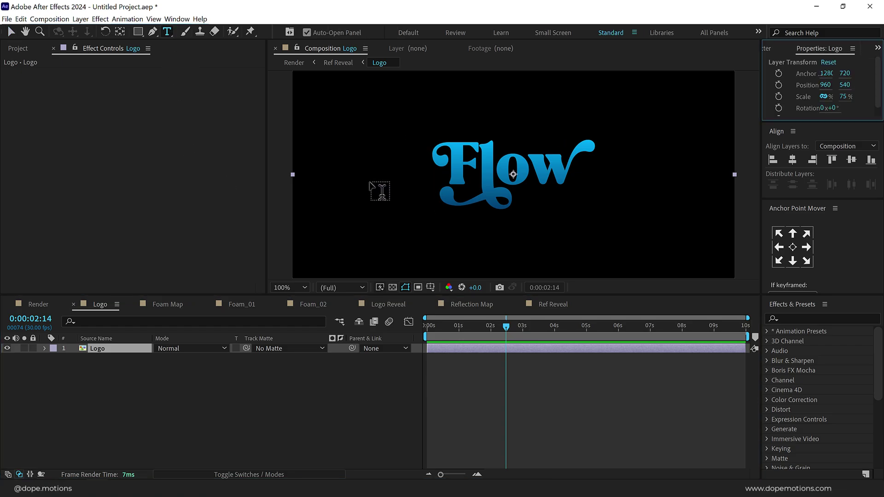
pyautogui.click(369, 203)
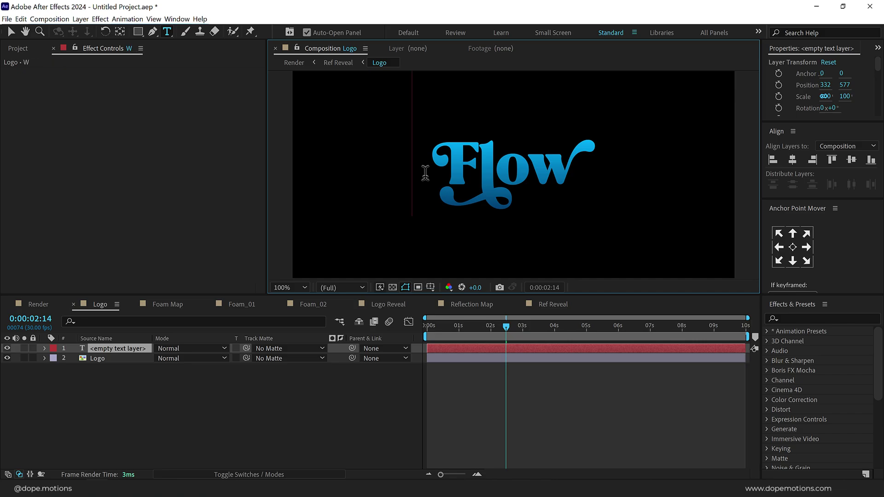
pyautogui.write('Wind')
pyautogui.click(11, 32)
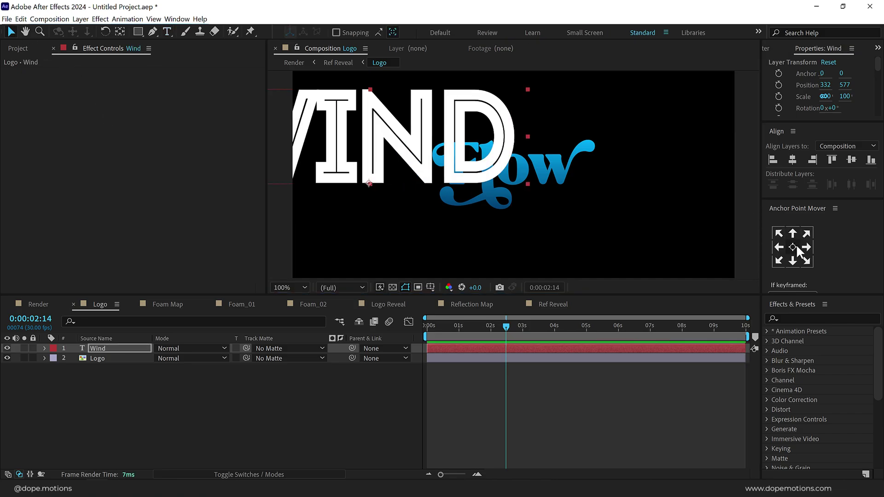
pyautogui.click(792, 247)
pyautogui.click(792, 159)
pyautogui.click(851, 160)
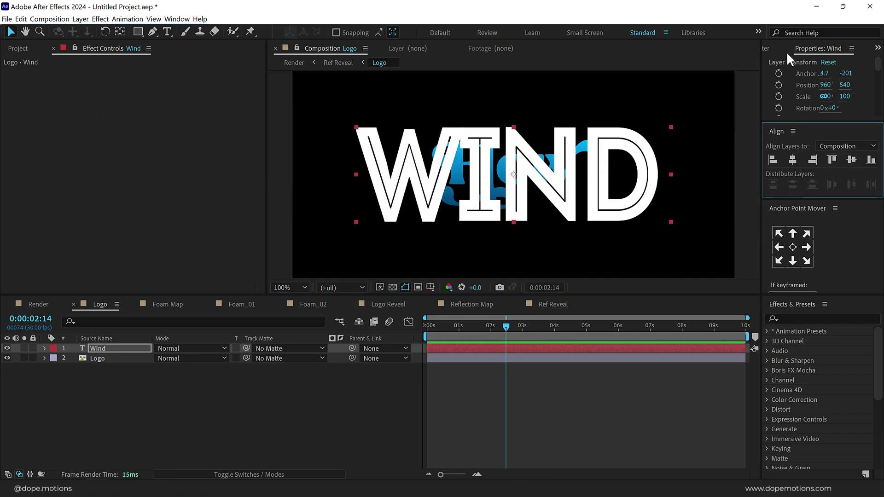
# Set the text to Pink Sunset Regular at 316 px and re-centre it.
pyautogui.click(766, 48)
pyautogui.click(800, 67)
pyautogui.write('pin')
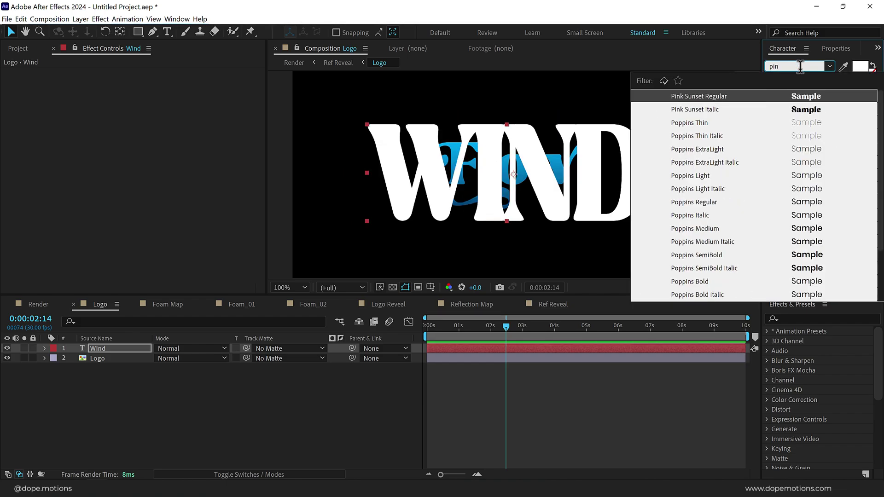
pyautogui.click(698, 96)
pyautogui.moveTo(786, 102); pyautogui.dragTo(751, 103)
pyautogui.click(792, 160)
pyautogui.click(850, 159)
# Apply a Gradient Ramp to the text, from bright yellow to orange-red.
pyautogui.hotkey('ctrl', 'space')
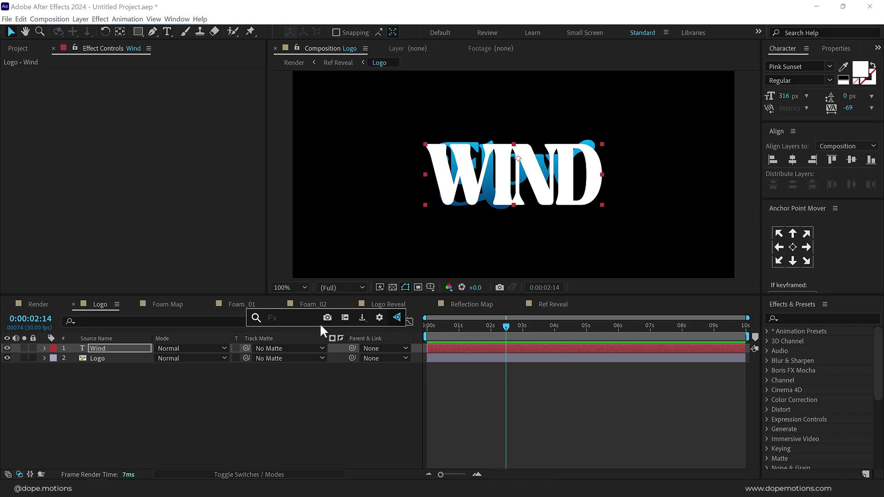
pyautogui.write('ramp')
pyautogui.press('Return')
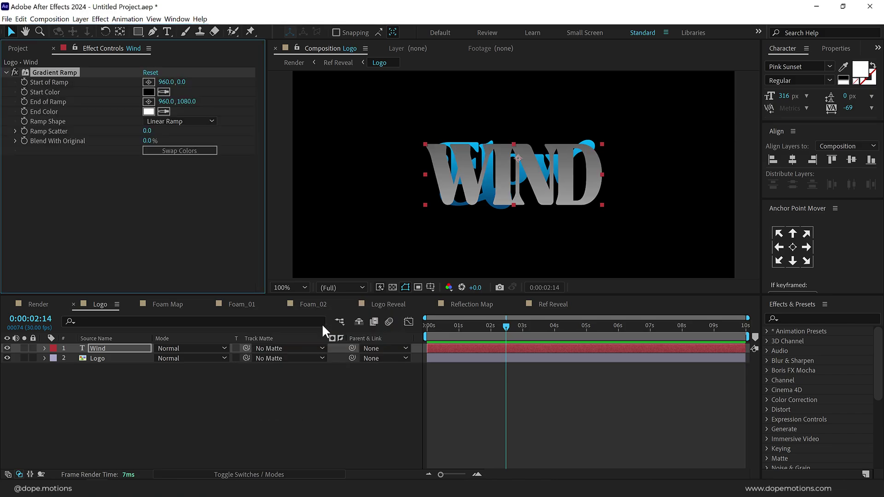
pyautogui.click(149, 92)
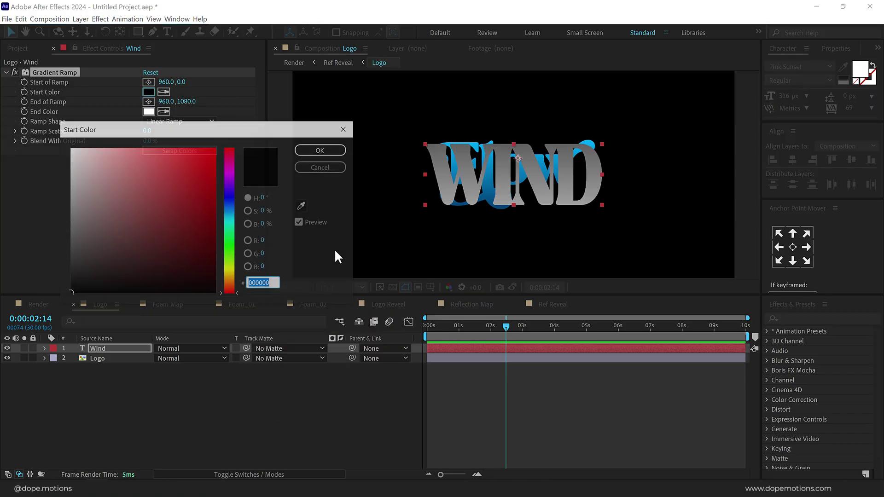
pyautogui.moveTo(232, 223); pyautogui.dragTo(233, 272)
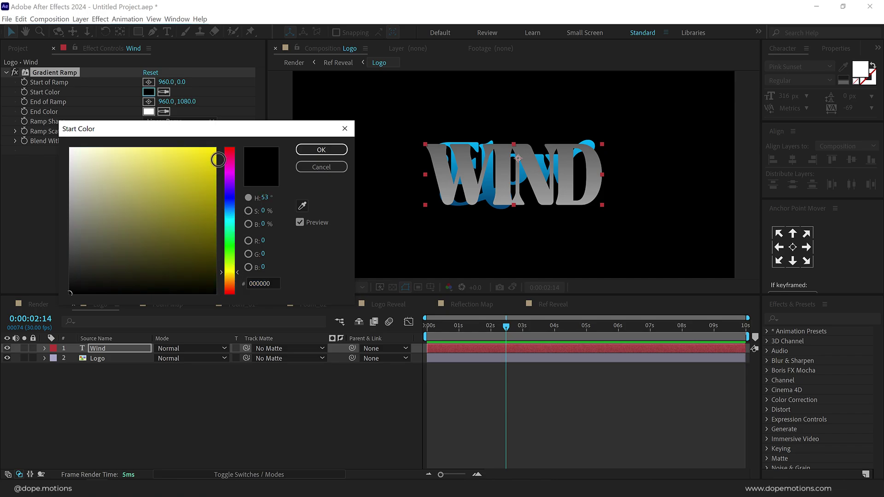
pyautogui.click(214, 149)
pyautogui.click(321, 150)
pyautogui.click(149, 112)
pyautogui.click(264, 283)
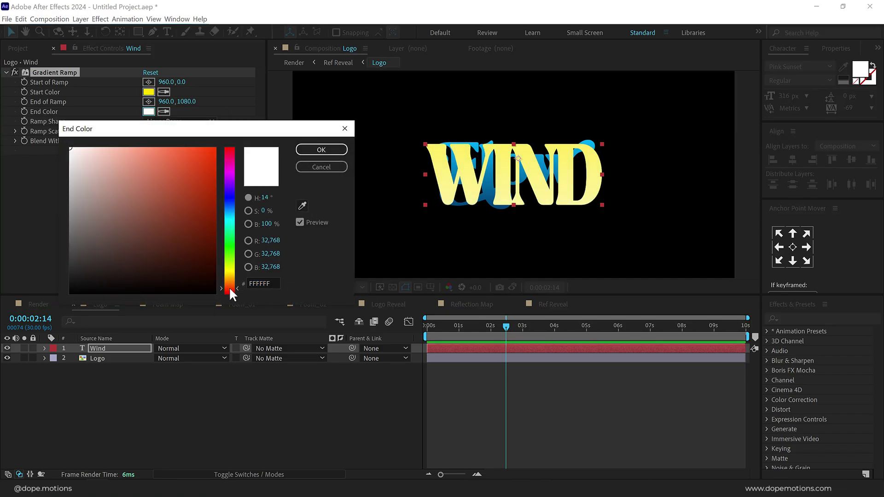
pyautogui.moveTo(176, 160); pyautogui.dragTo(185, 146)
pyautogui.click(302, 155)
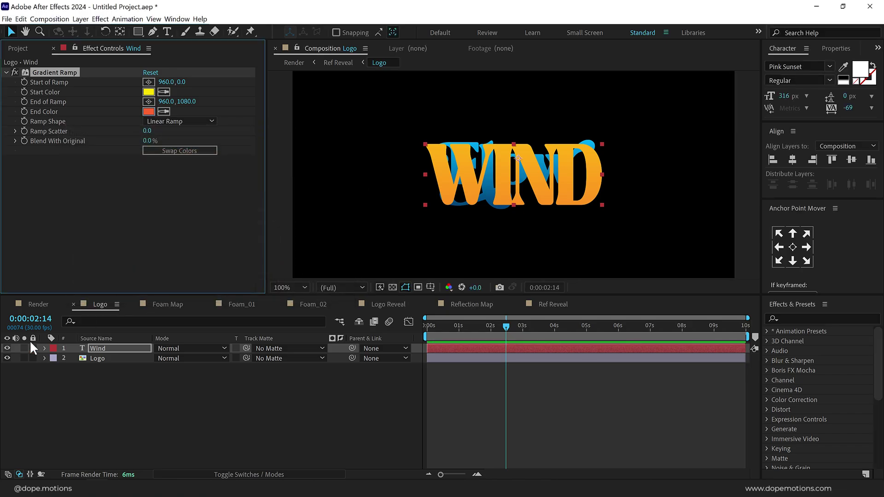
# Hide the blue Flow logo layer and go back to the Render composition.
pyautogui.click(7, 358)
pyautogui.click(15, 364)
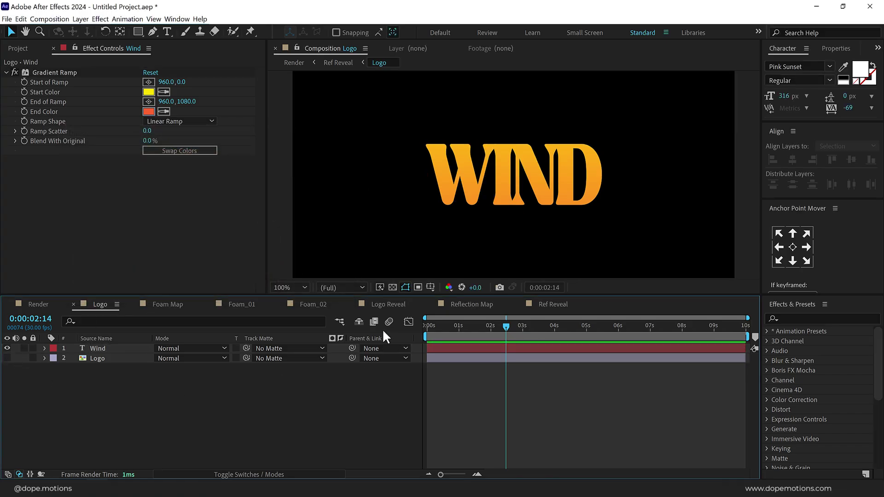
pyautogui.click(38, 304)
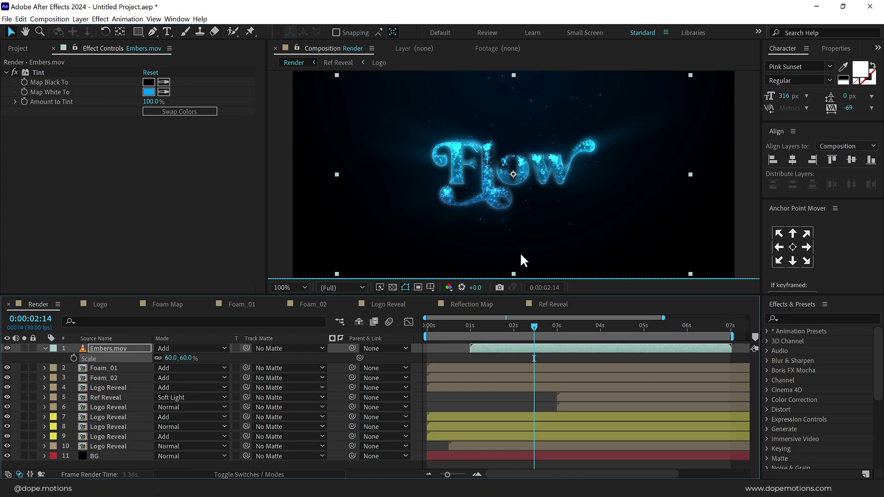
# Change the BG Gradient Ramp start colour to dark warm orange 271200.
pyautogui.click(95, 455)
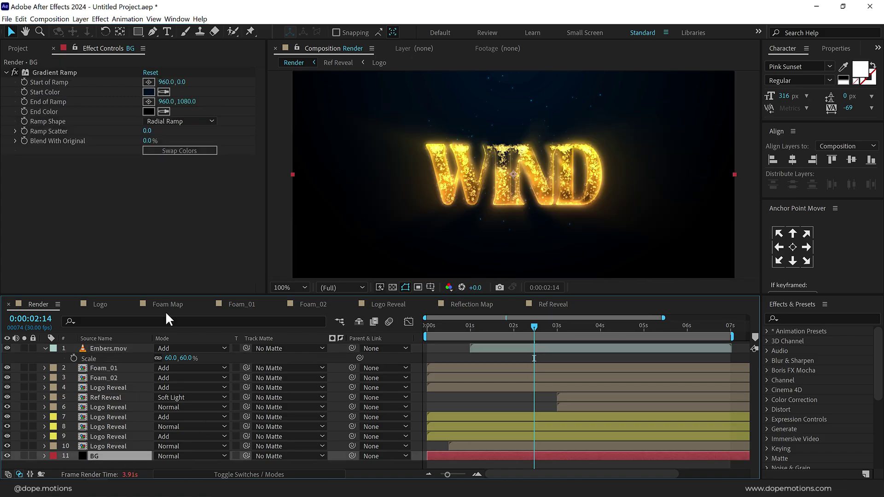
pyautogui.click(150, 92)
pyautogui.click(227, 287)
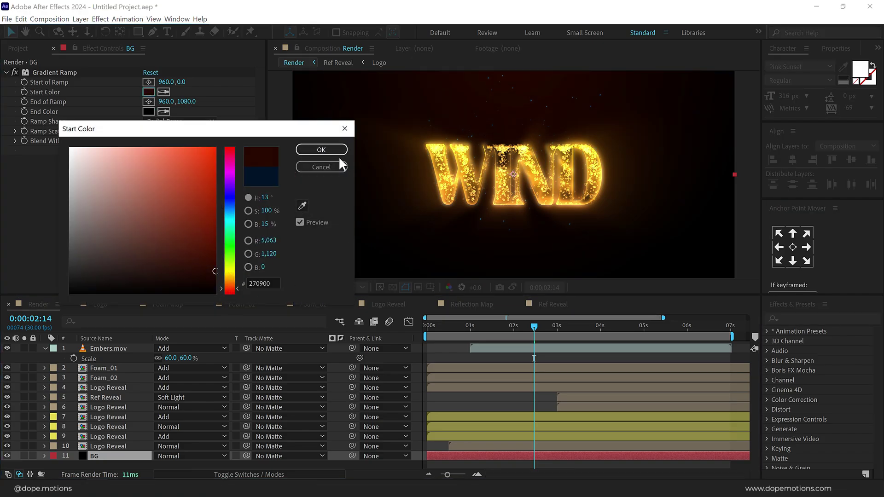
pyautogui.click(227, 281)
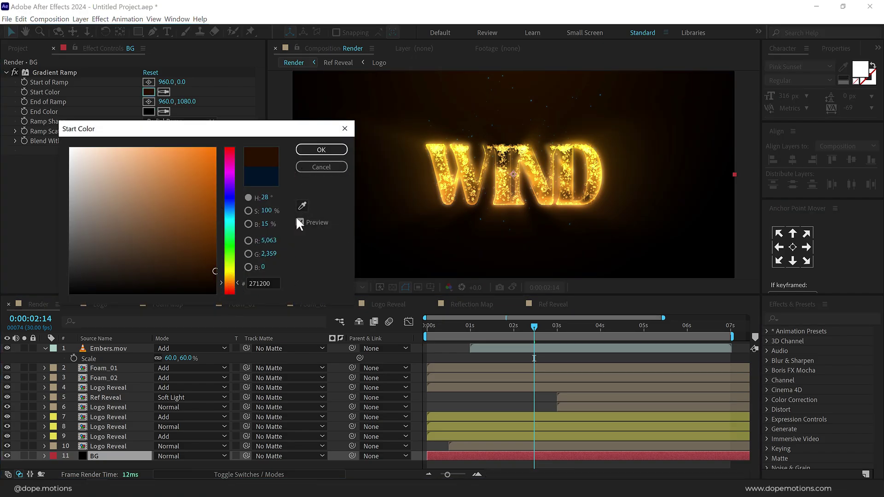
pyautogui.click(321, 149)
pyautogui.click(506, 326)
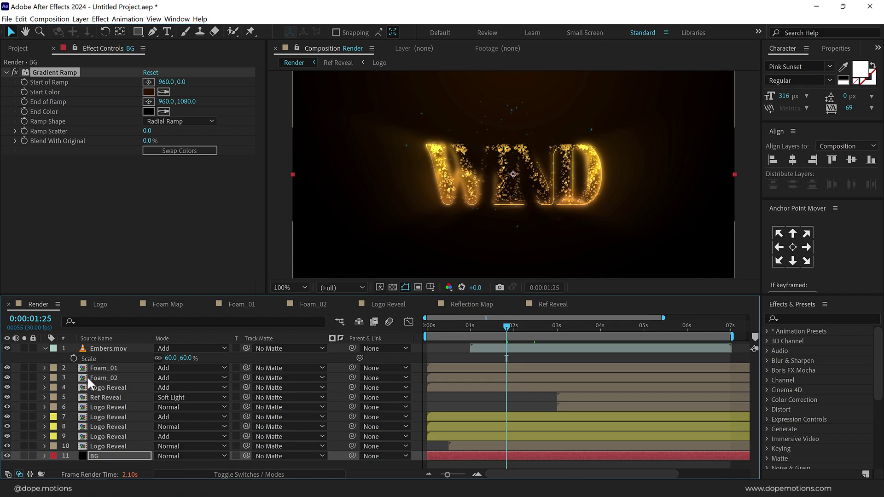
# Set the Embers.mov Tint's Map White To colour to golden FFB000.
pyautogui.click(103, 348)
pyautogui.click(149, 92)
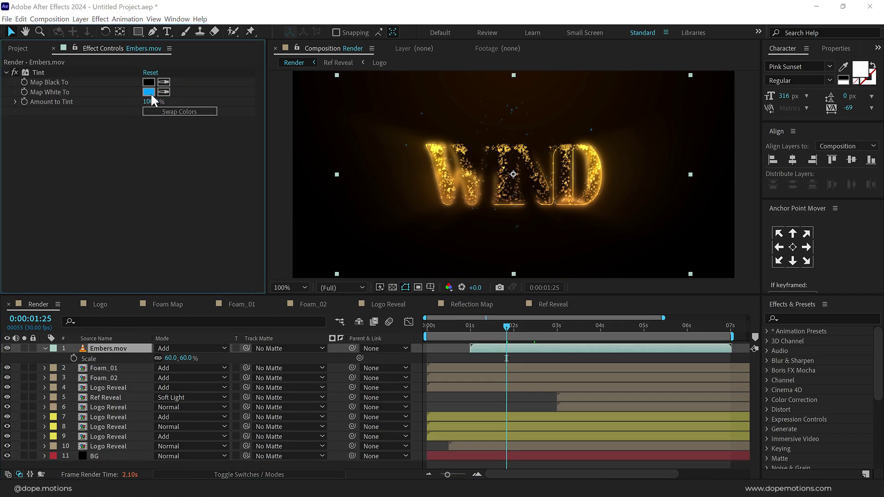
pyautogui.moveTo(230, 213); pyautogui.dragTo(228, 276)
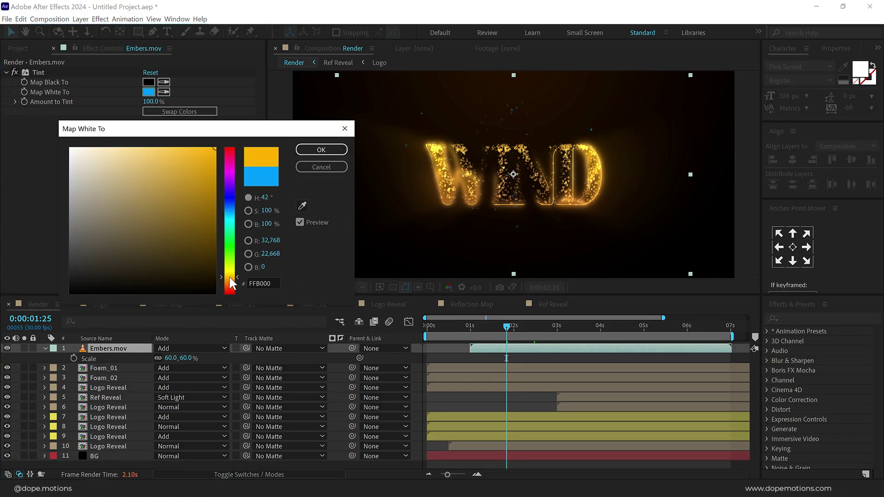
pyautogui.click(318, 152)
pyautogui.click(149, 92)
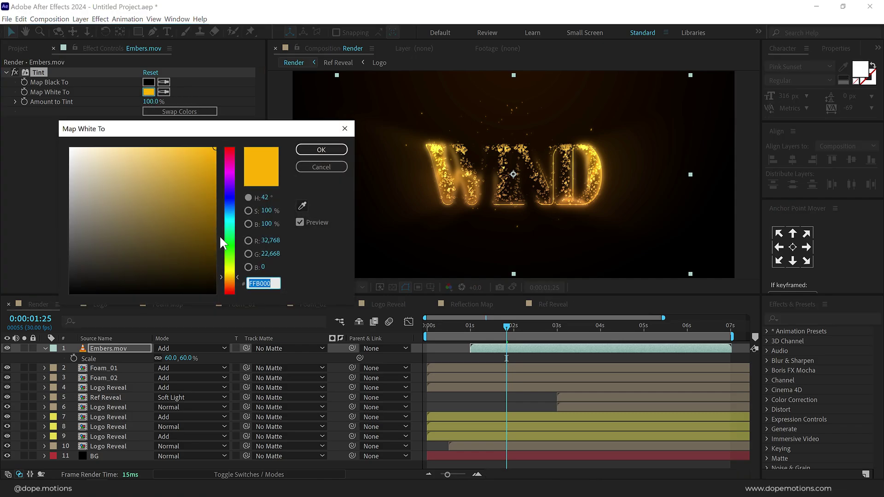
pyautogui.click(309, 168)
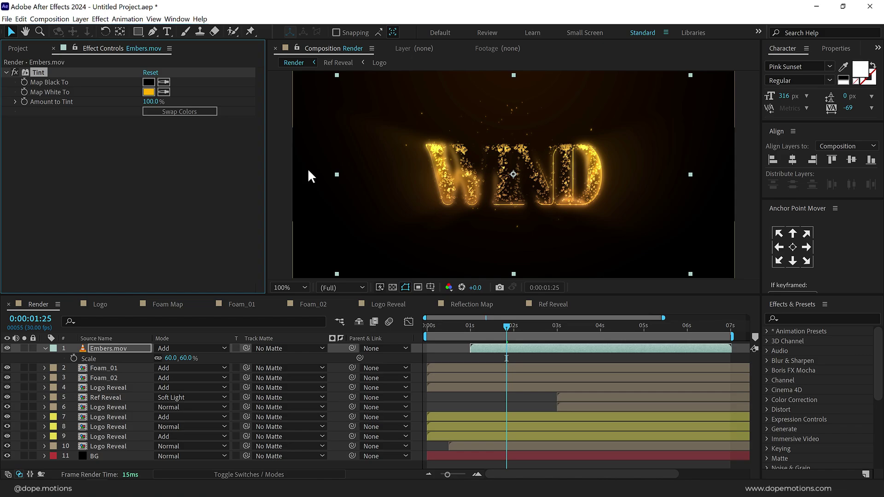